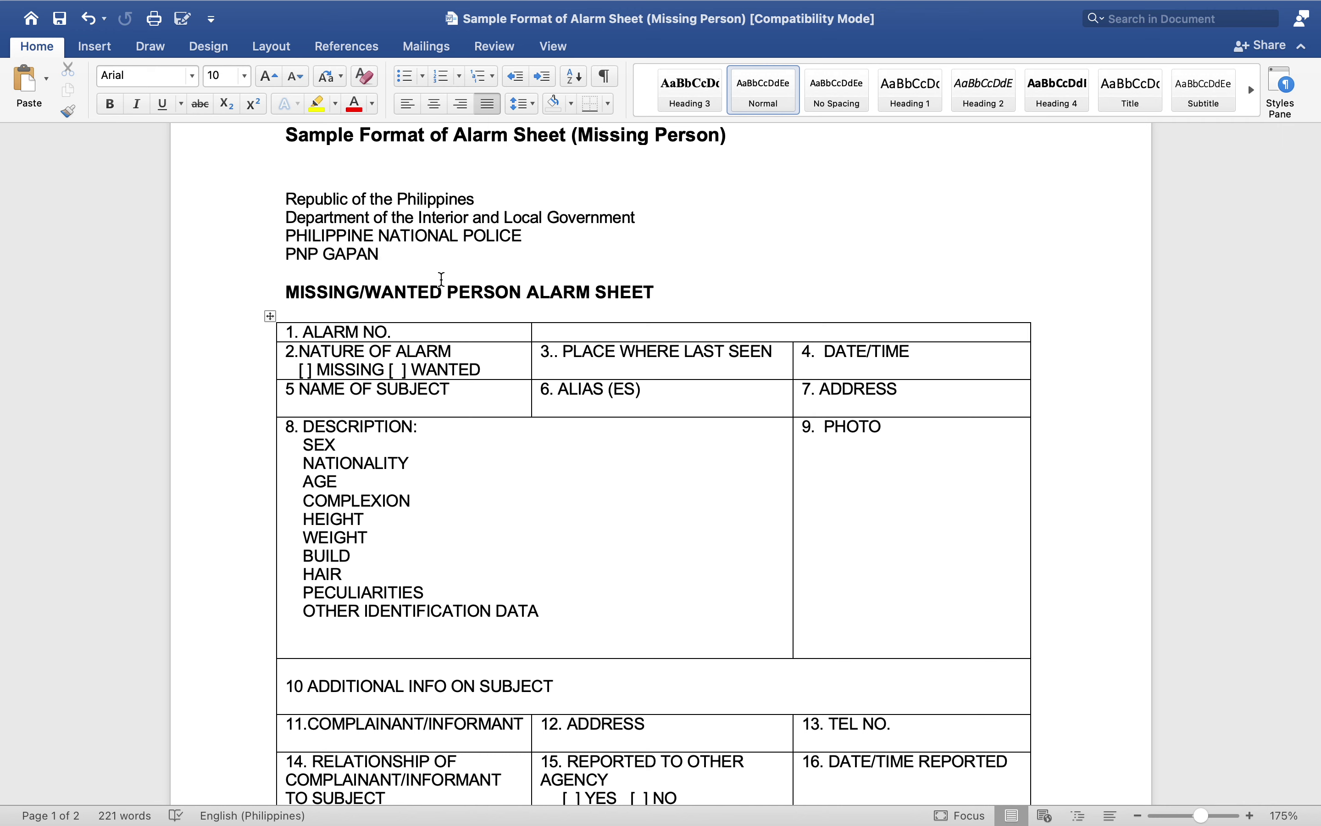
left_click(420, 333)
type("20")
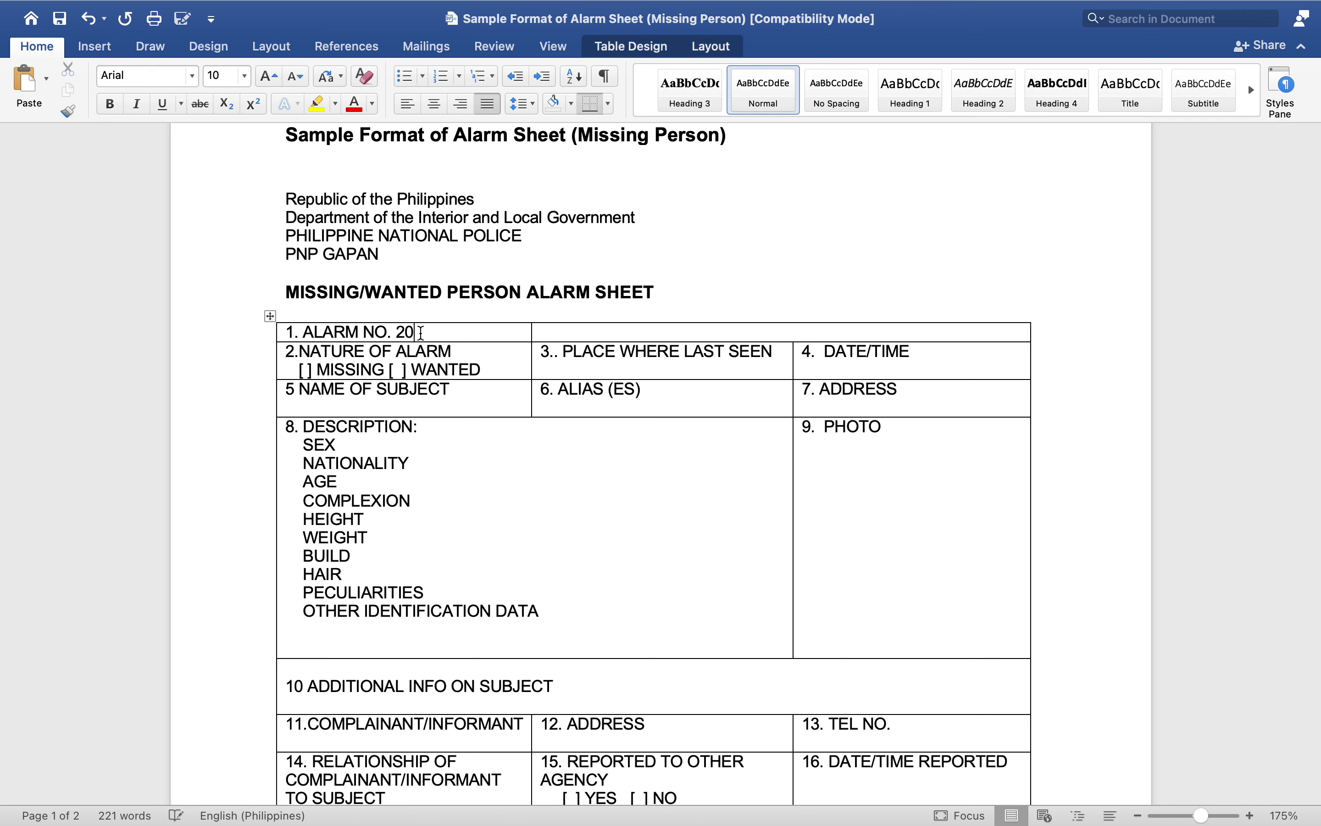
type("21-1")
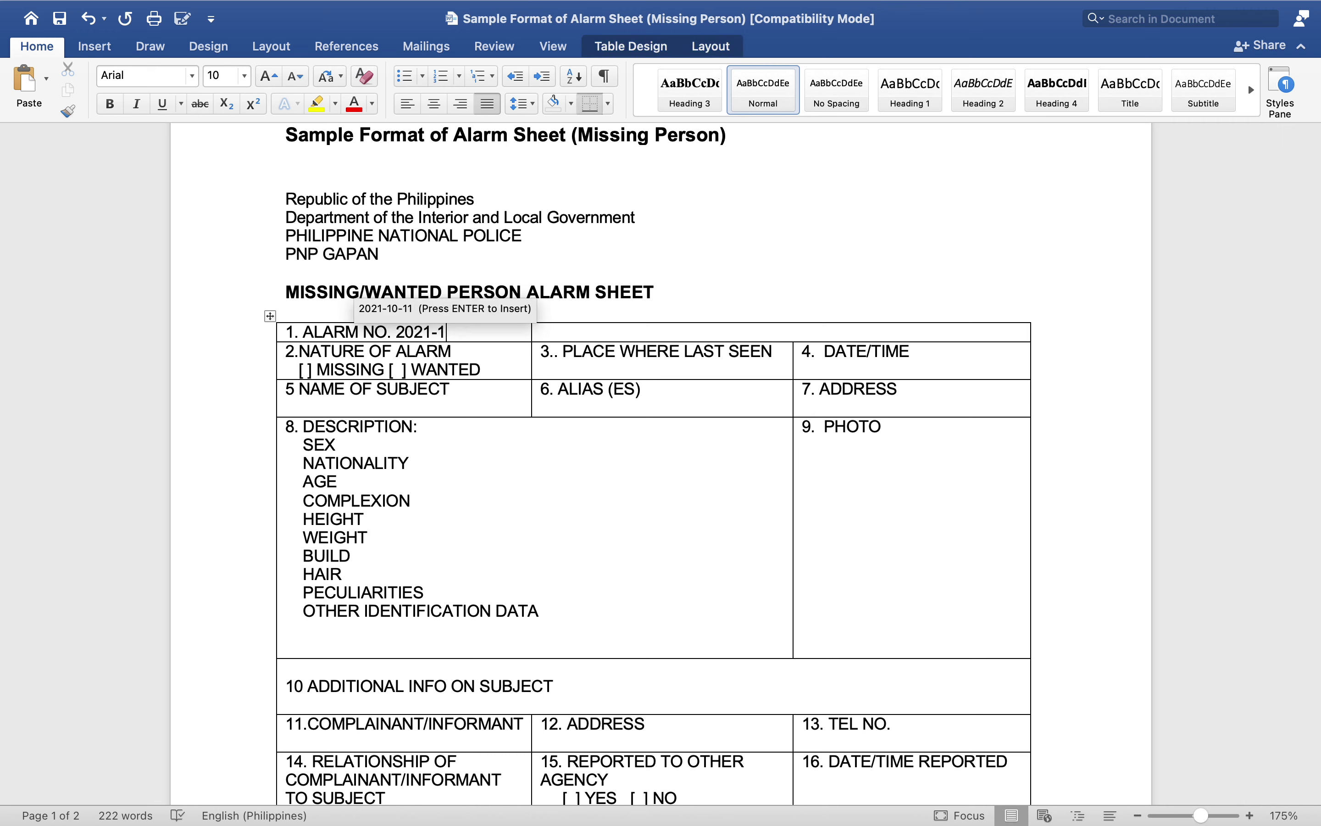
type("01221")
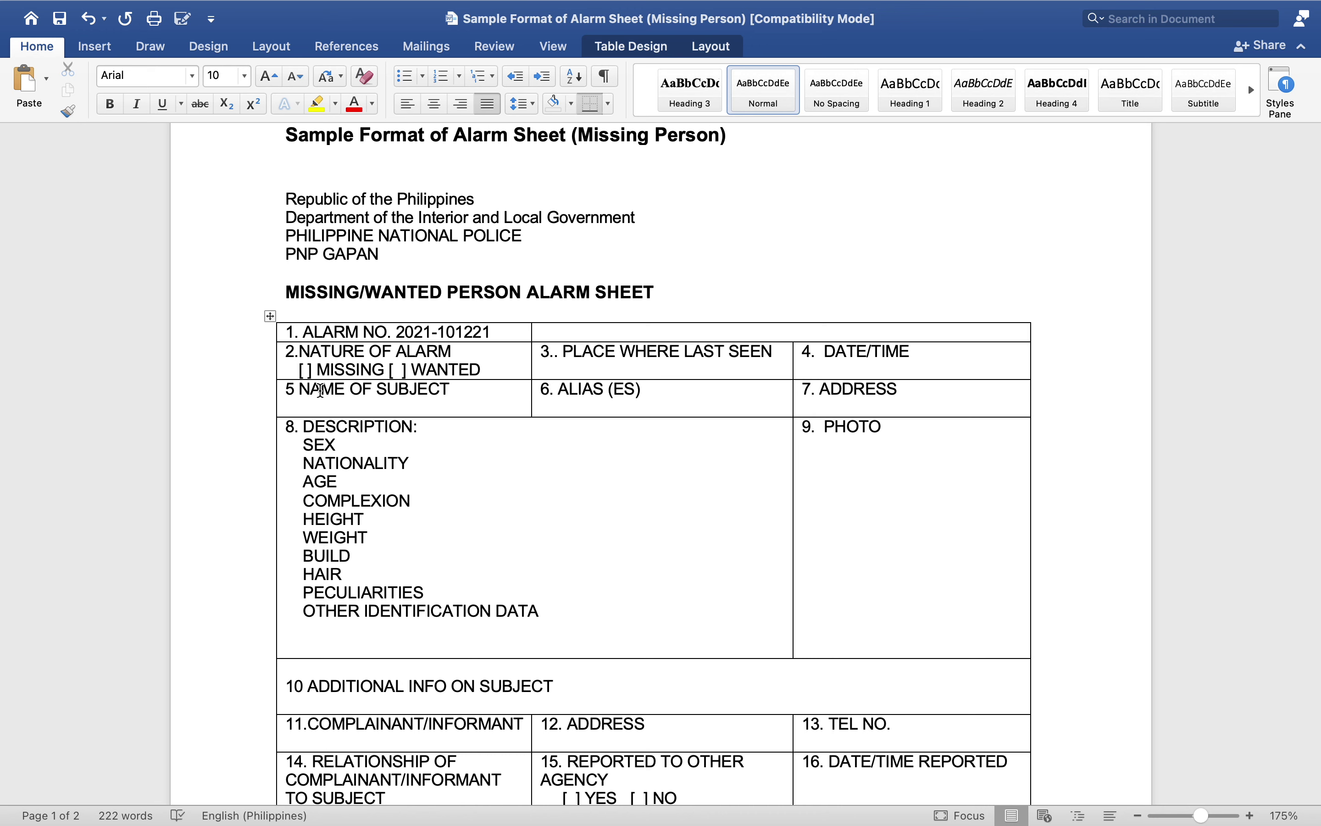
left_click(305, 370)
type("/")
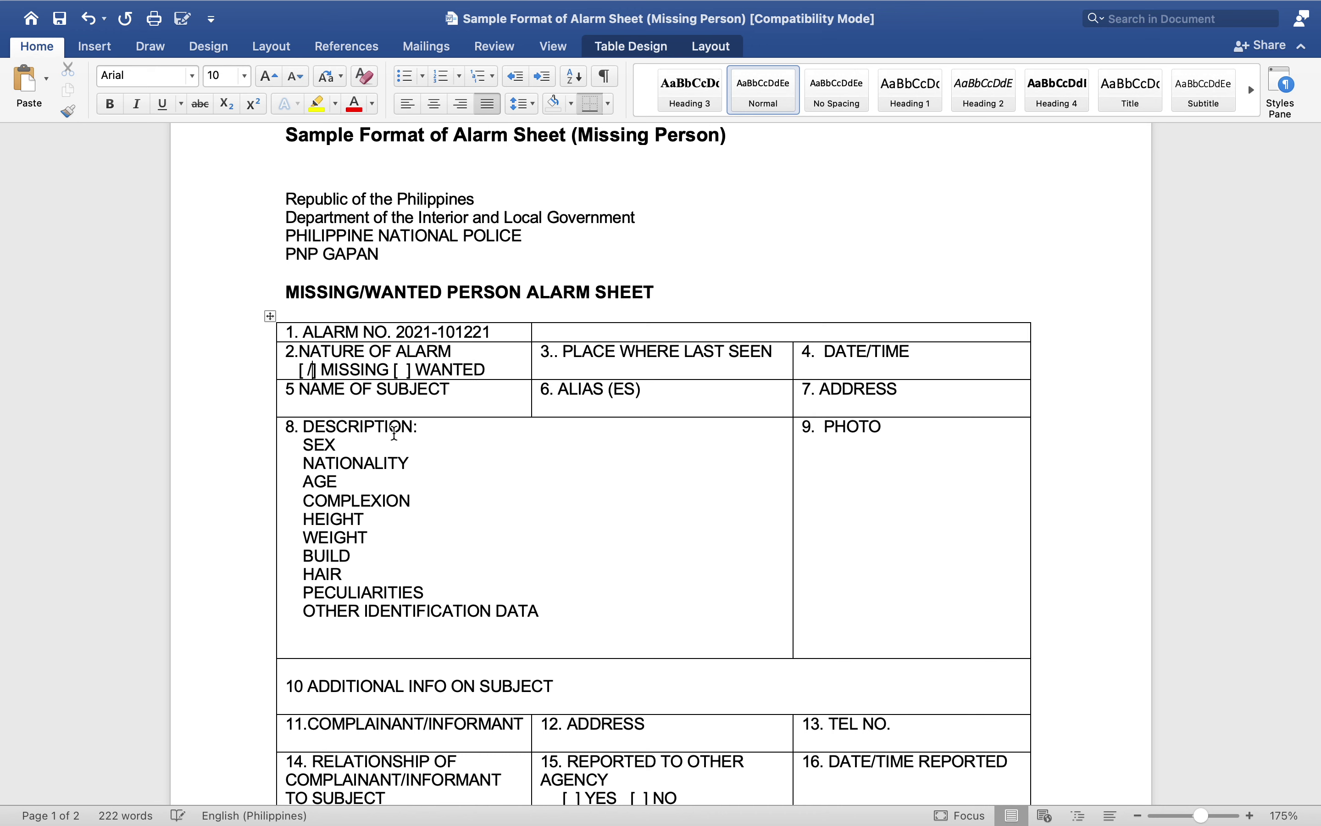
Add '7-Eleven Shell , Gapan' as place last seen and date/time 10/10/21- 5 P.M
left_click(661, 369)
type("7-Eleven Shell , Gapan")
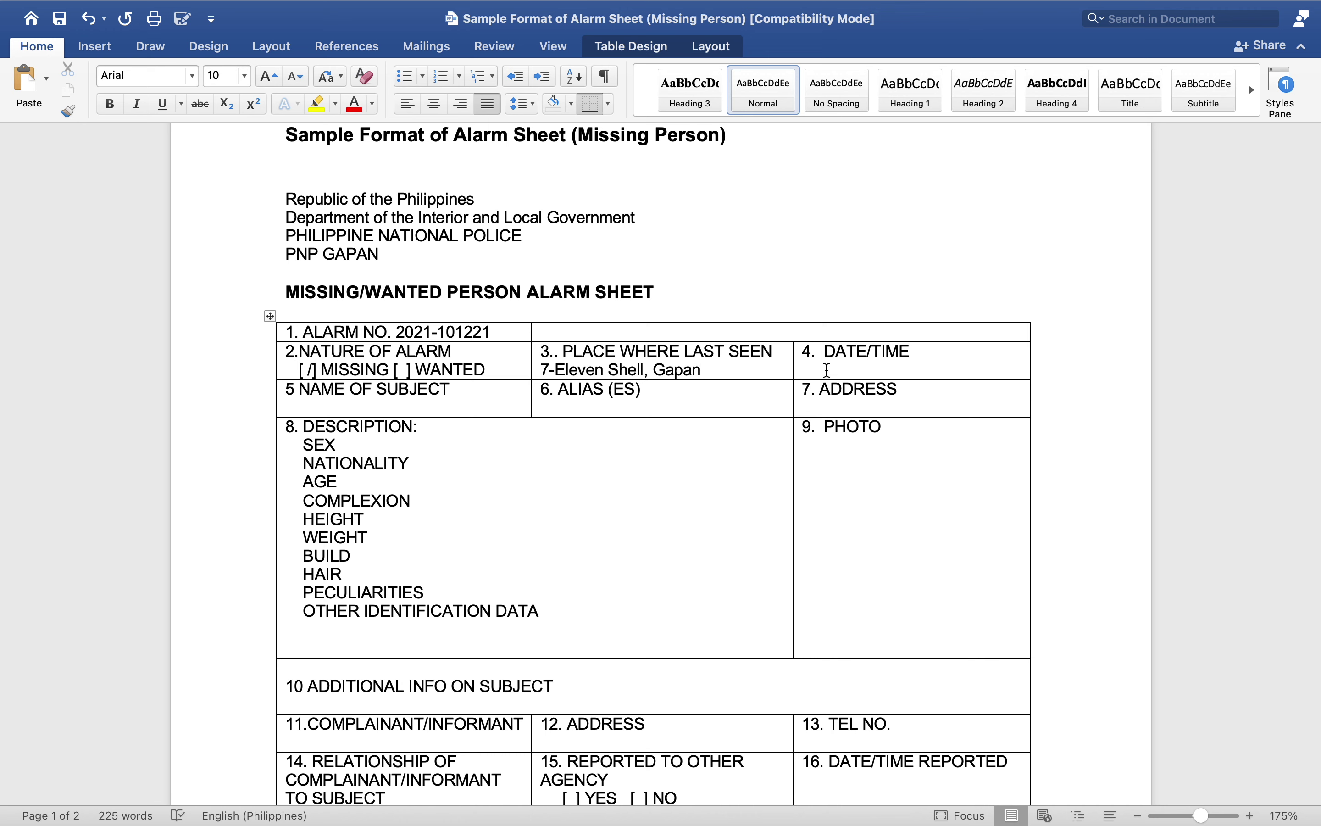
left_click(922, 356)
key("Return")
type("10/10/21- 5 P.M.")
Fill in the subject's name, alias and address on new lines under each heading
left_click(437, 408)
key("Return")
type("TOT")
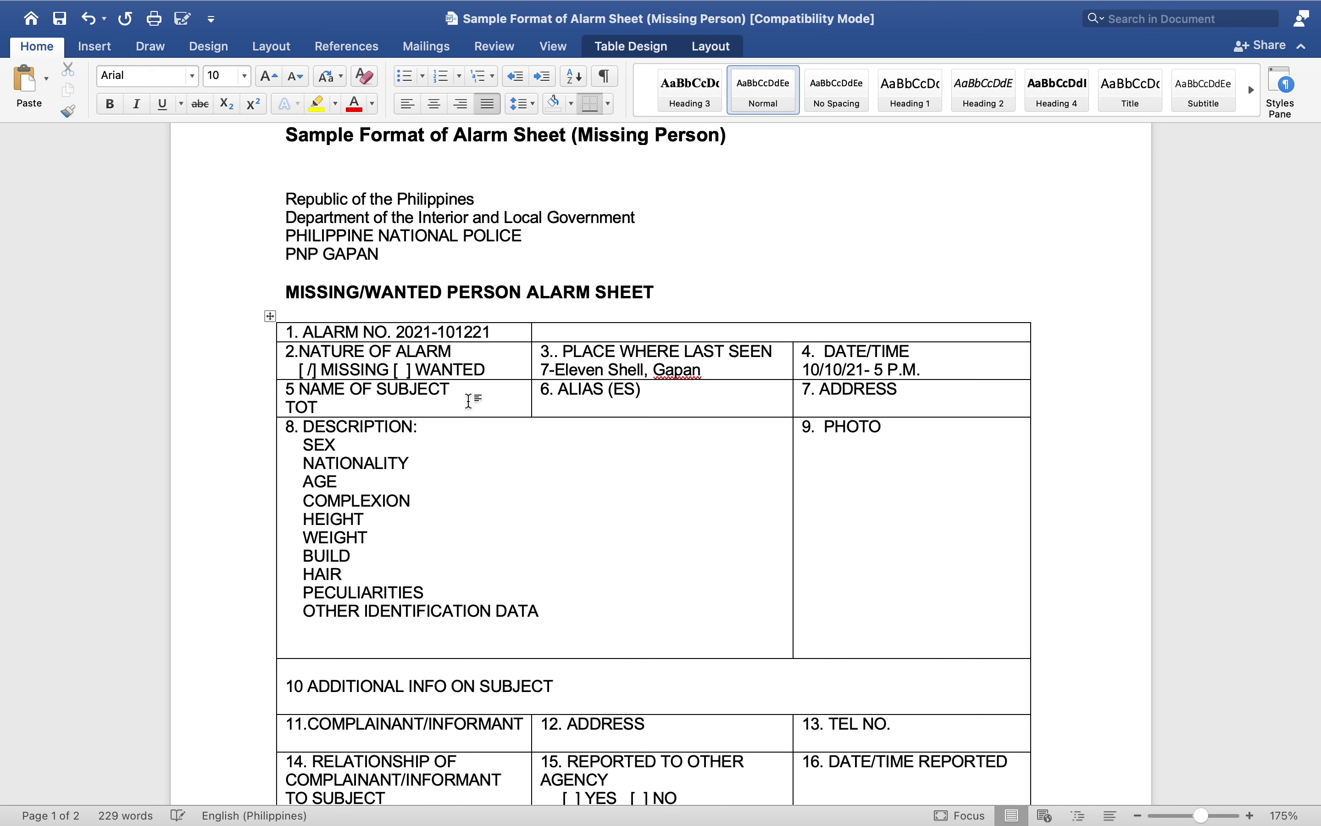
type("OY BIBO")
left_click(661, 391)
key("Return")
type("TOTI")
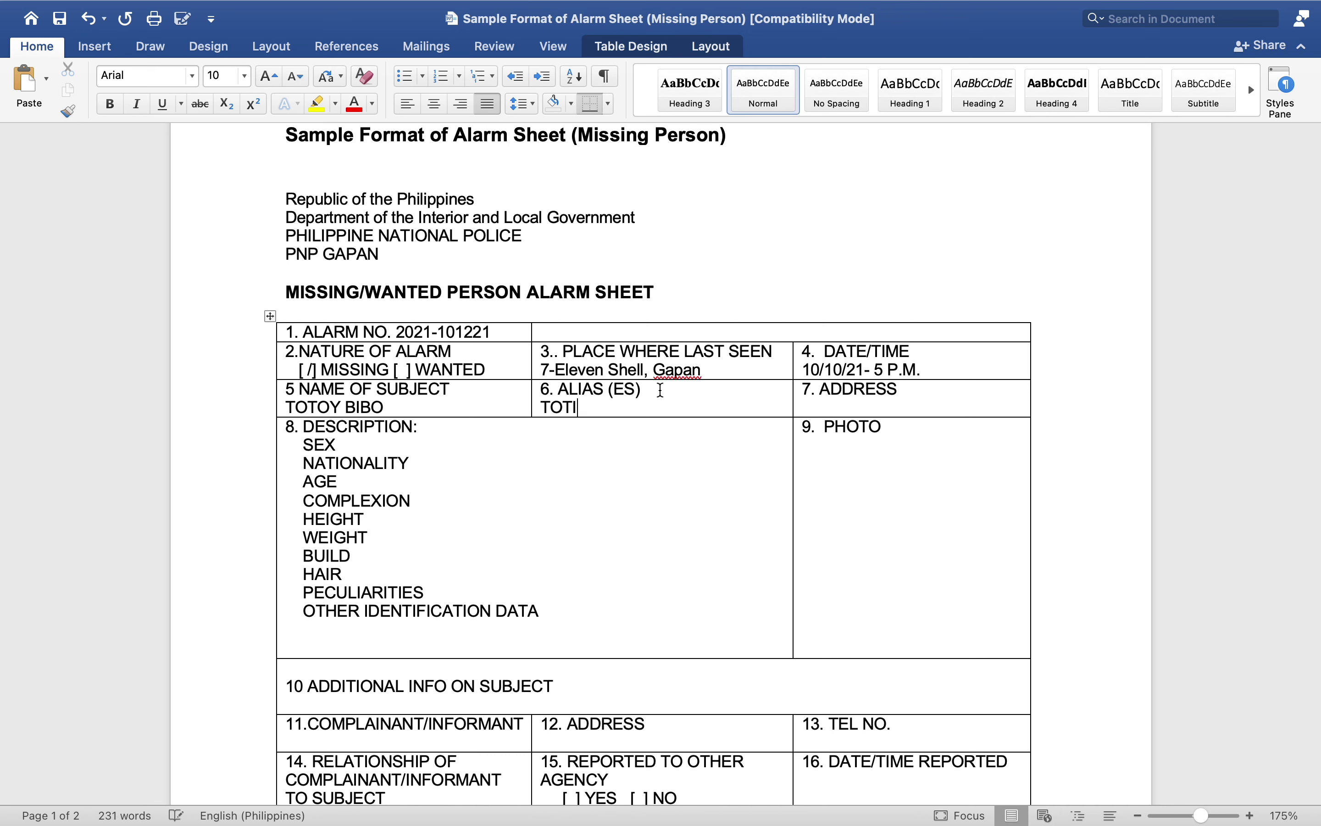
left_click(856, 407)
type("Sto")
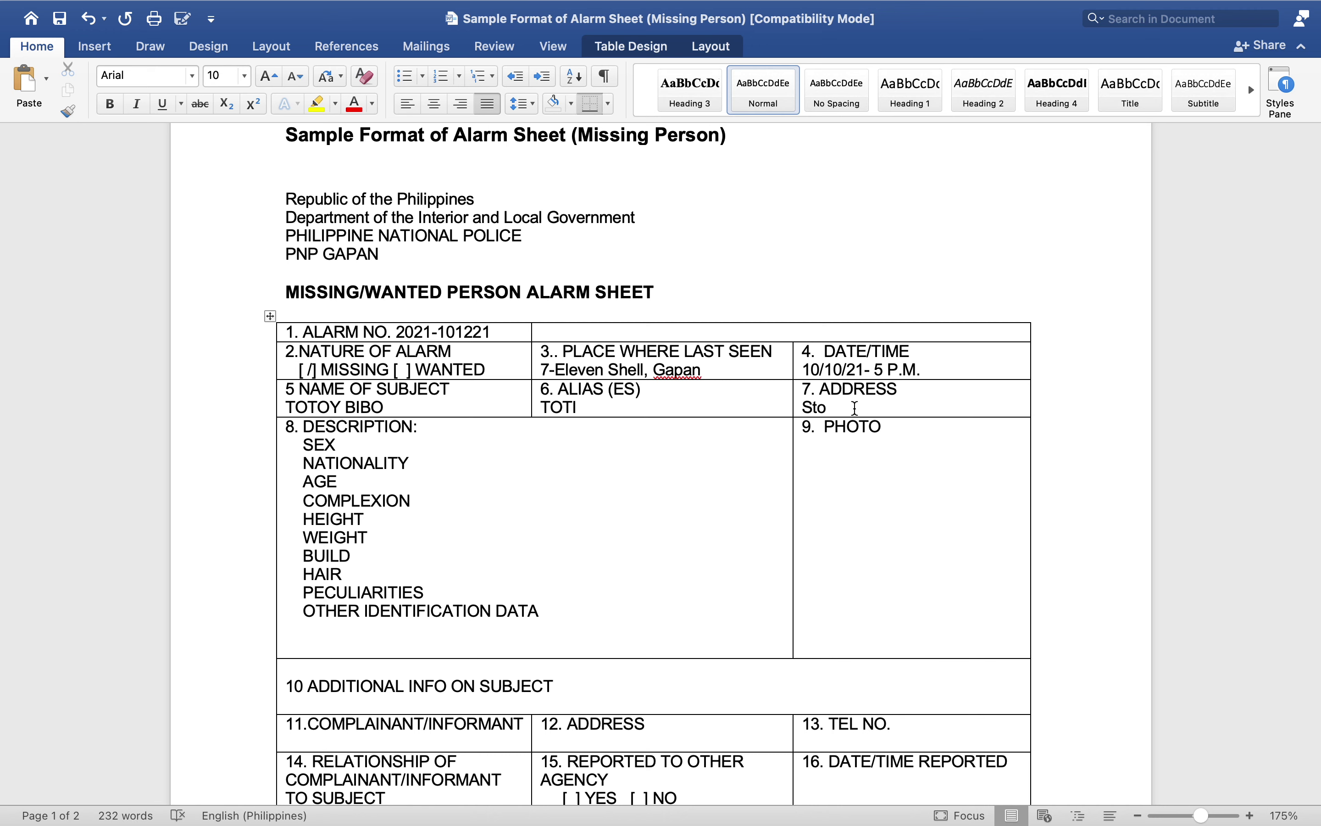
type(". Niño, Gapan City")
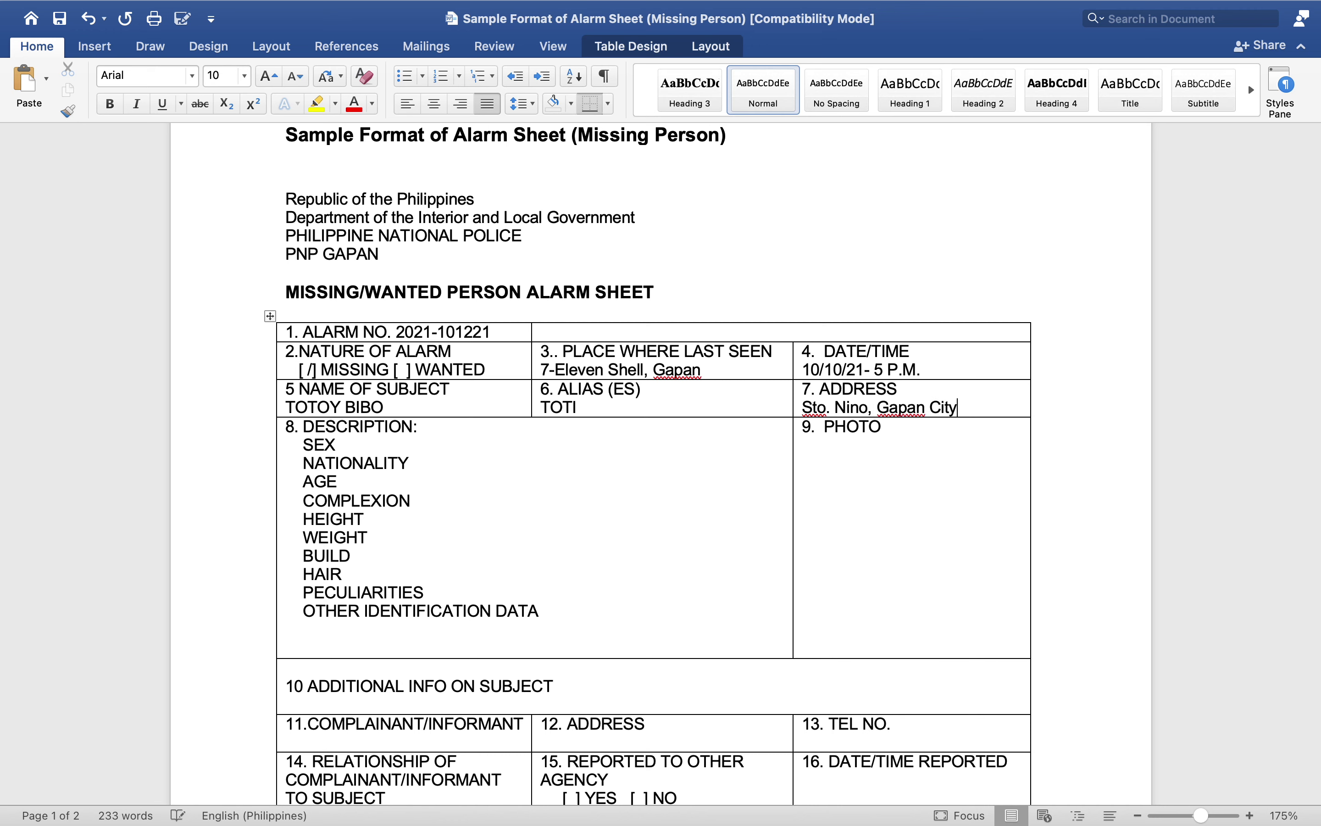
Add '- MALE' to the SEX line and '- FILIPINO' to NATIONALITY
left_click(488, 425)
left_click(355, 451)
type("- MAK")
key("BackSpace")
type("LE")
left_click(430, 456)
type("- FILIPINO")
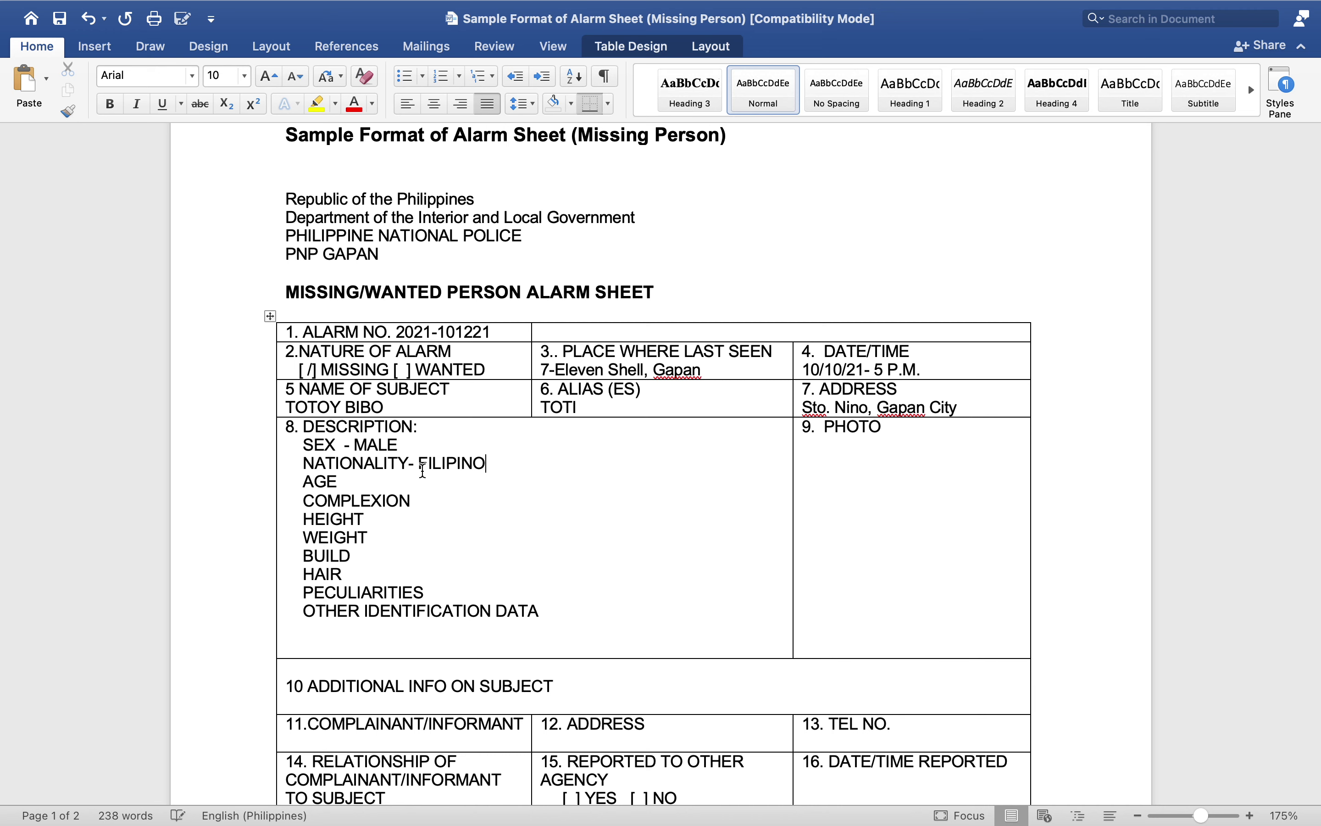
Add age 21, complexion DARK, height 5'7 and weight 65 KG, and begin the BUILD entry
left_click(368, 484)
type("- 21")
left_click(421, 499)
type("- DARK HEIGHT- 5'7")
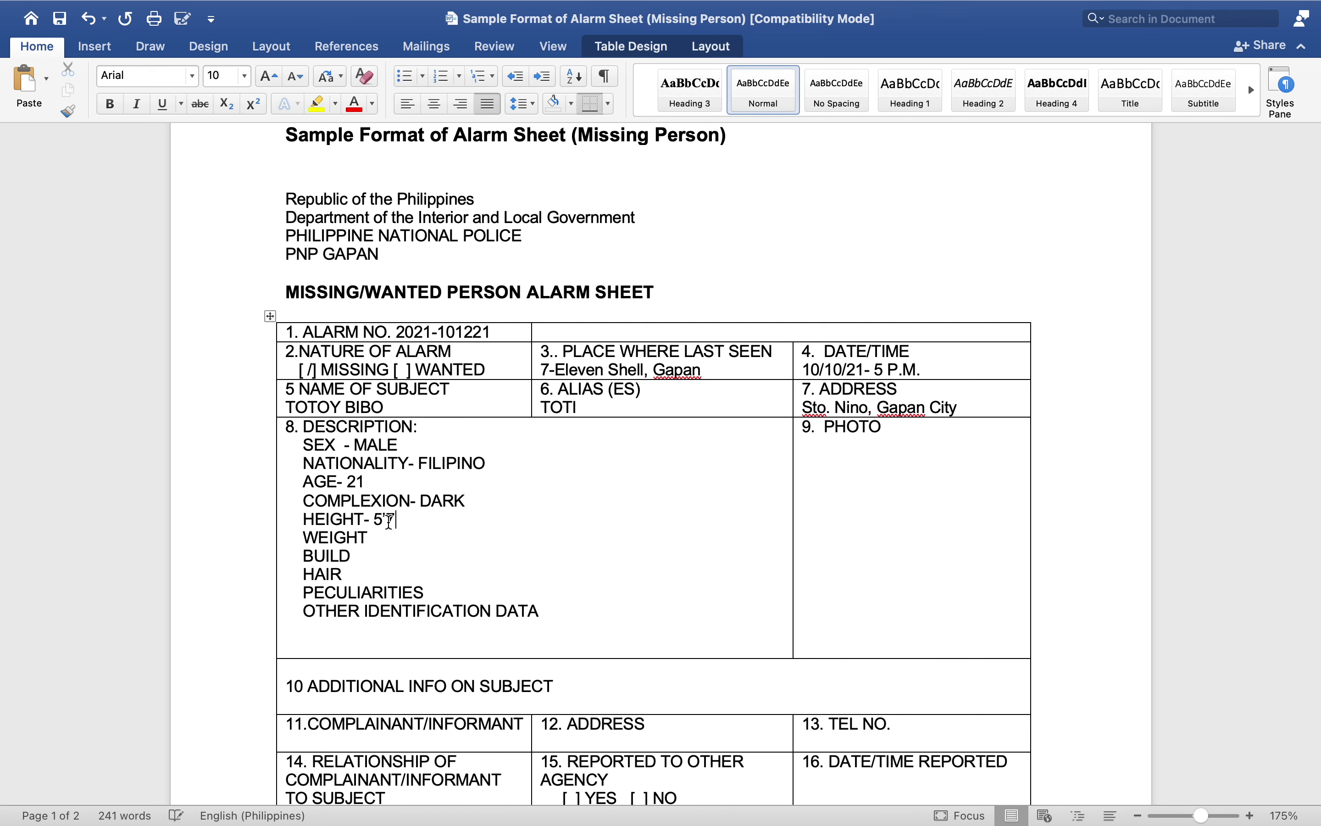
left_click(376, 542)
type("- 65 KG")
left_click(355, 555)
type("-")
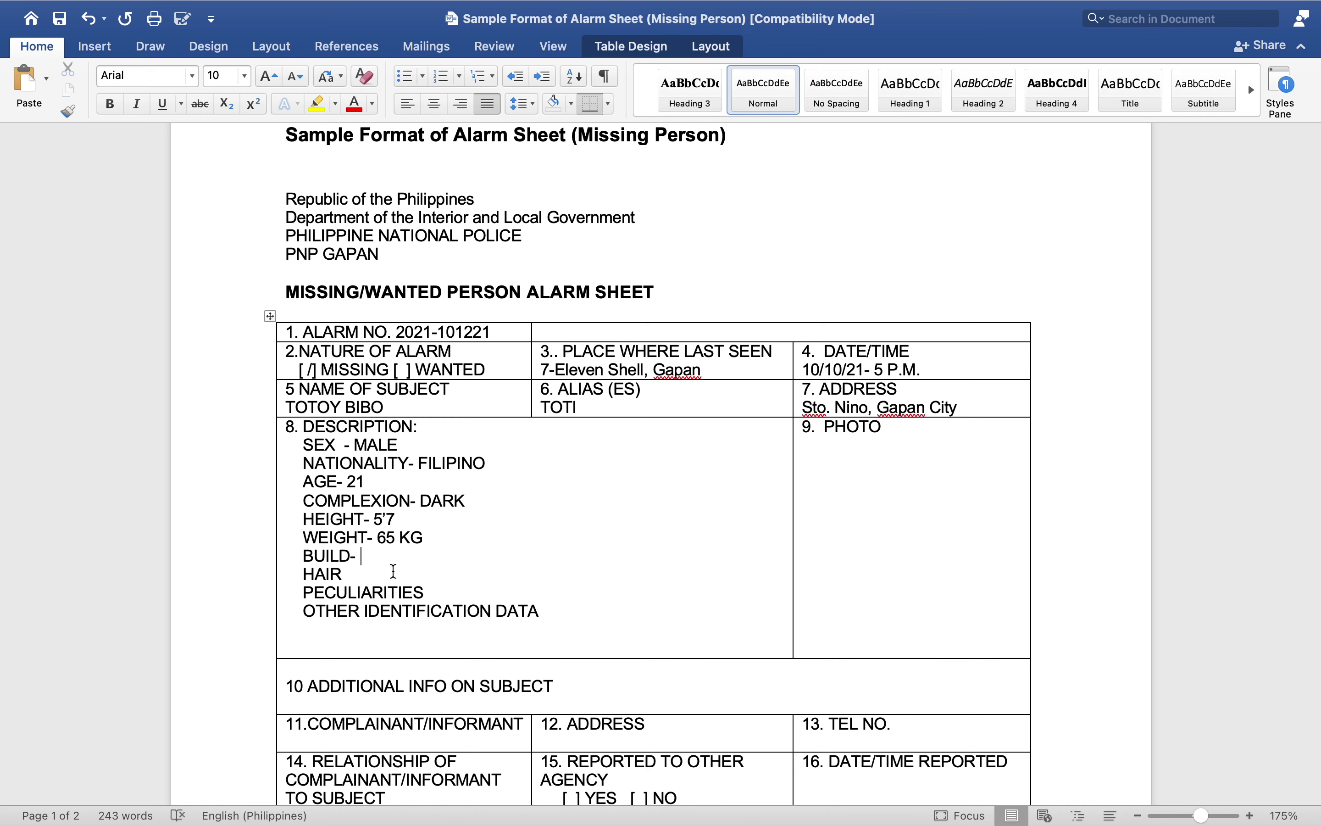
Set build THIN, hair BLACK and peculiarities 'WITH MOLE ON THE NECK'
type("THIN")
left_click(370, 571)
type("- BLACK")
left_click(444, 587)
type("- WITH MOLE ON THE")
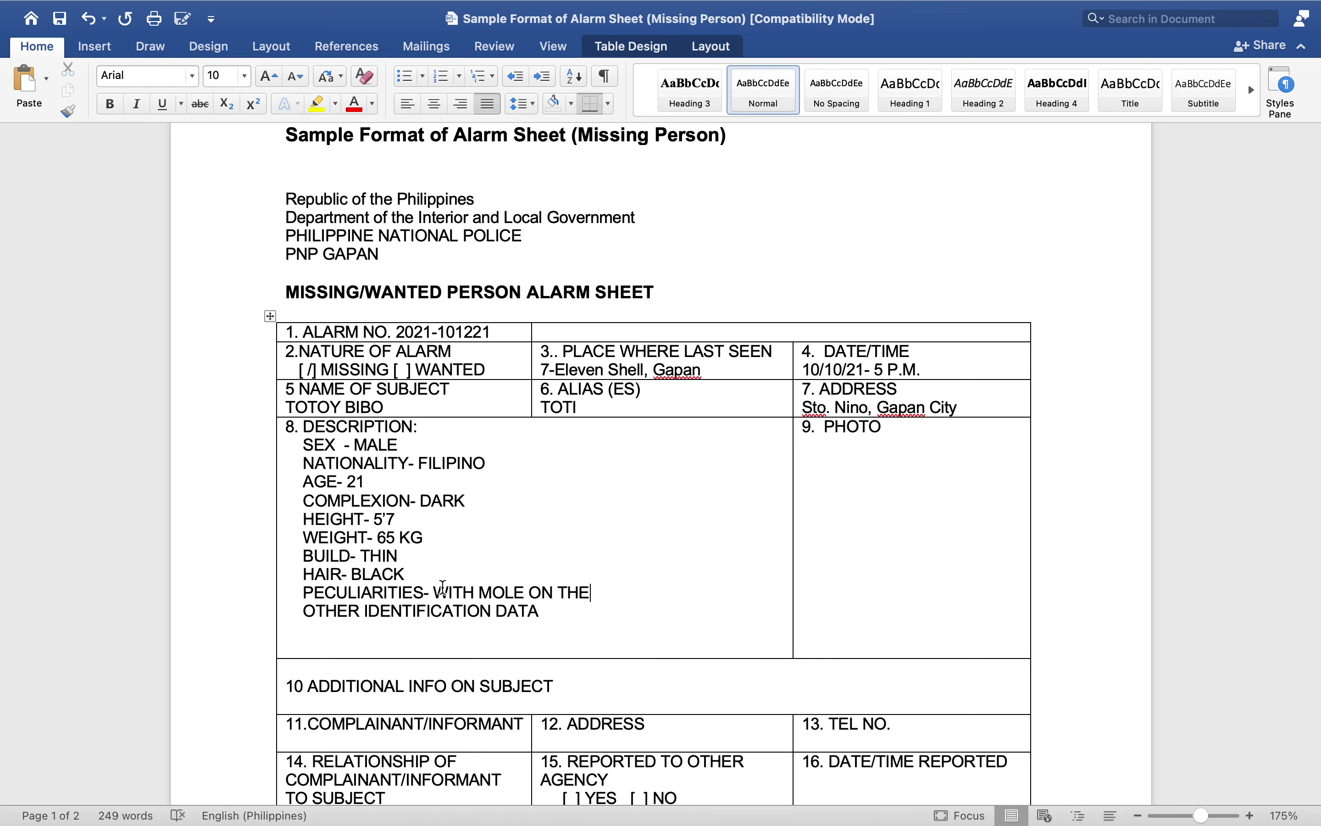
type(" NECK")
Under OTHER IDENTIFICATION DATA, type 'Last seen wearing red tshirt and black shorts,'
left_click(463, 636)
type("L")
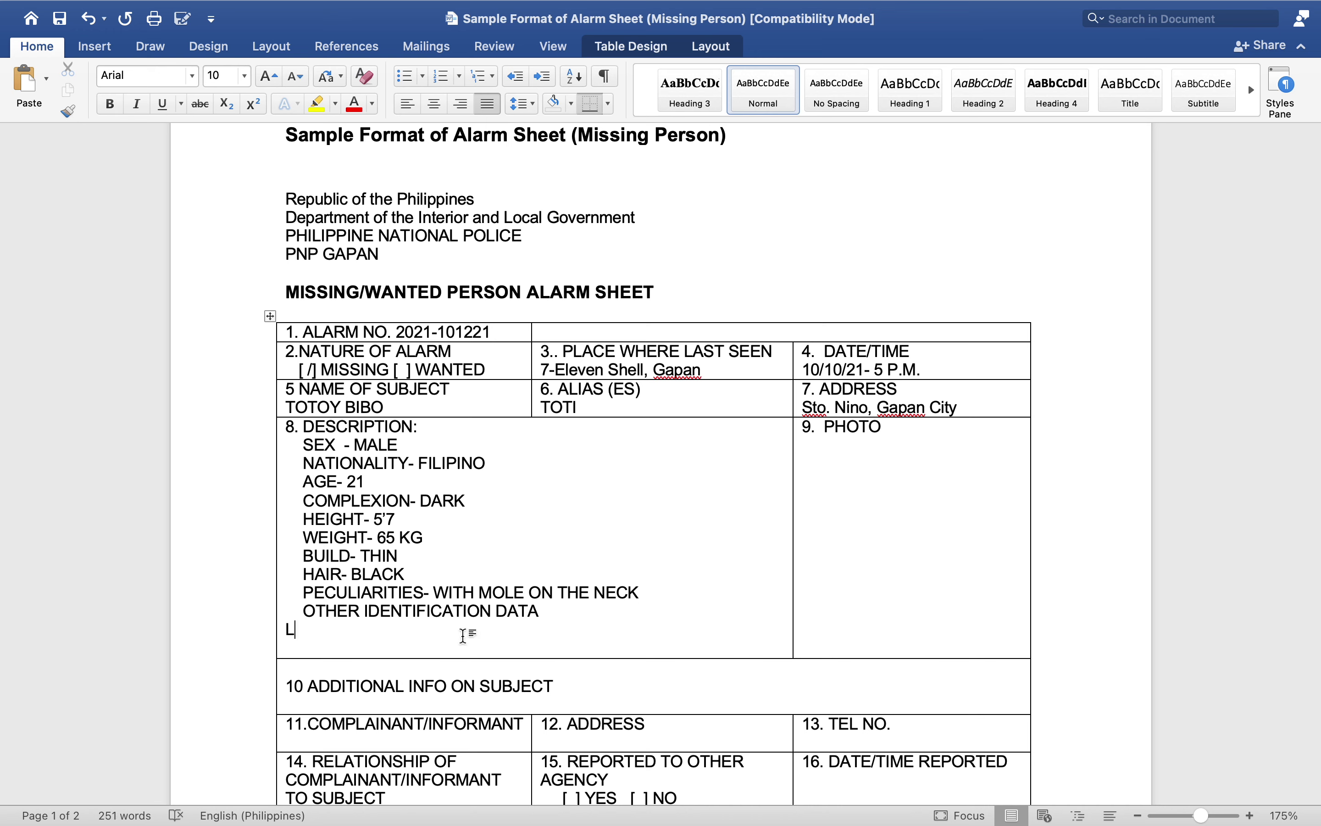
type("ast seen wearing red tshirt and")
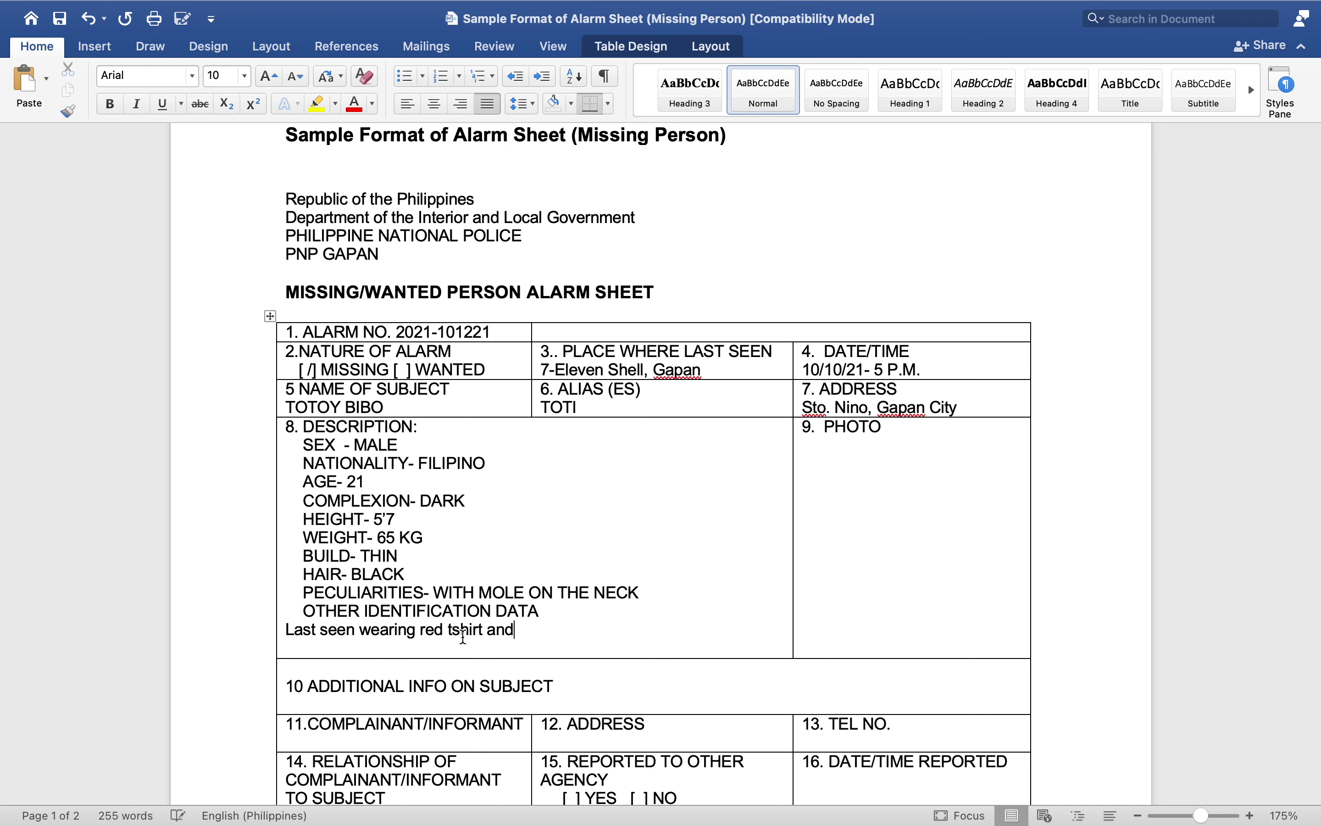
type(" black shot")
key("BackSpace")
type("rts,")
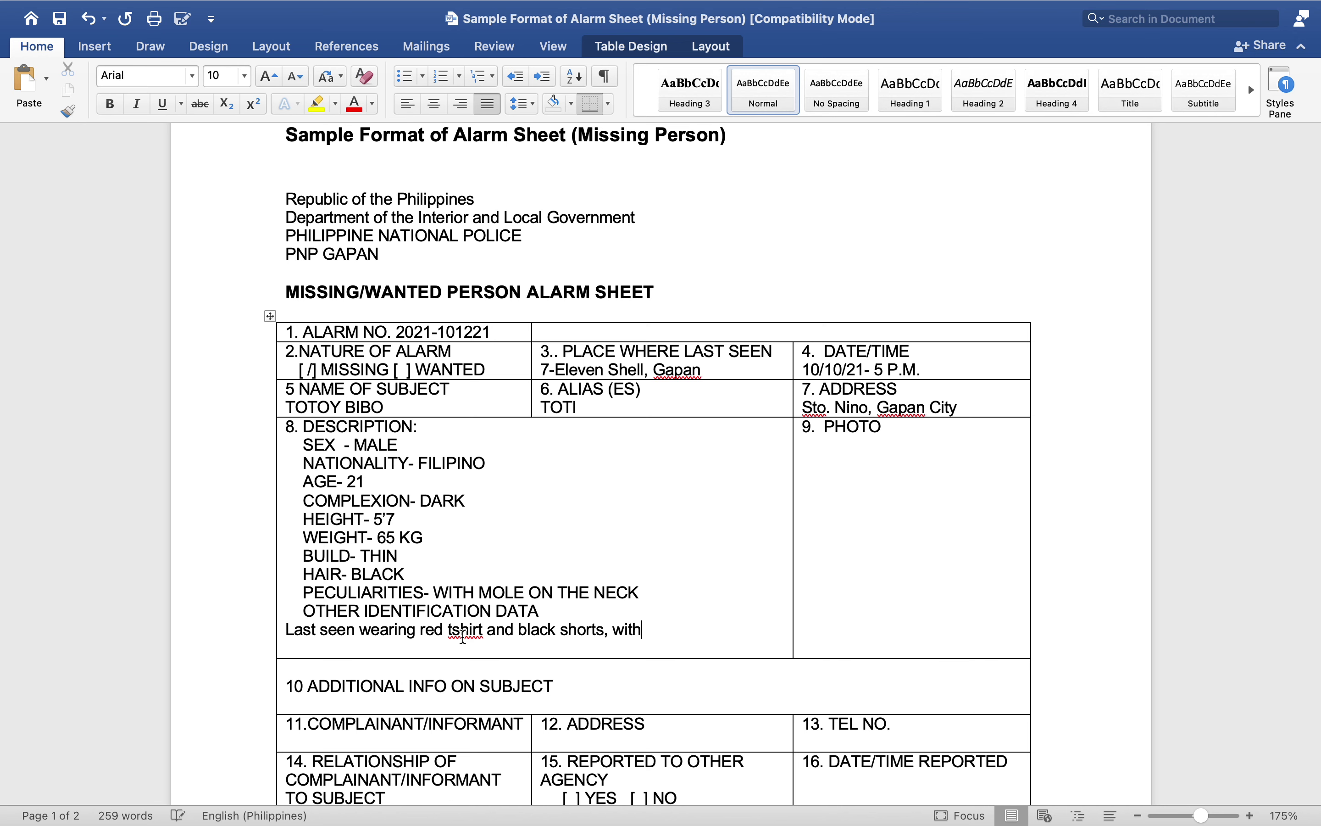
Append 'with ADHD' to the description and paste the subject's photo into the PHOTO cell, shrunk to fit
type("ADHD")
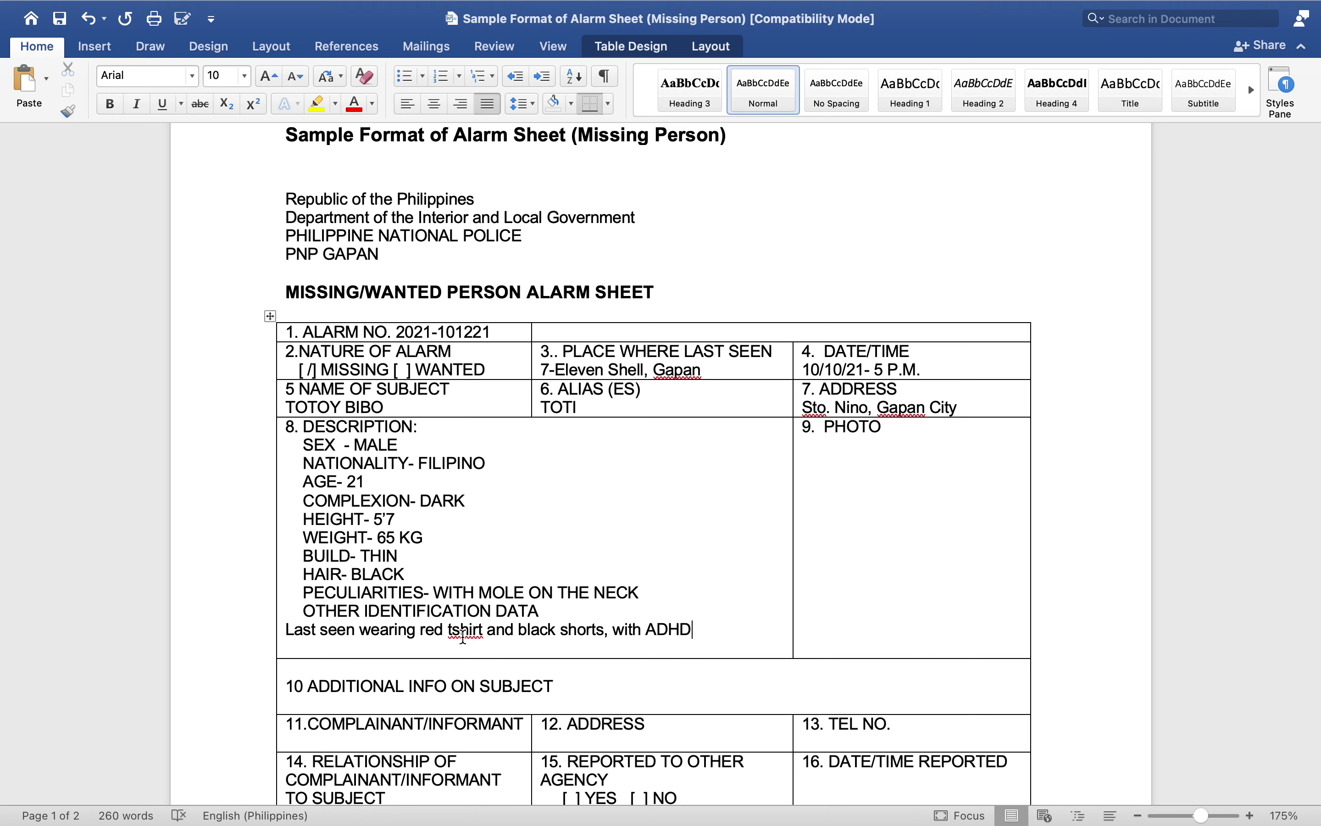
left_click(923, 438)
key("super+v")
left_click(884, 556)
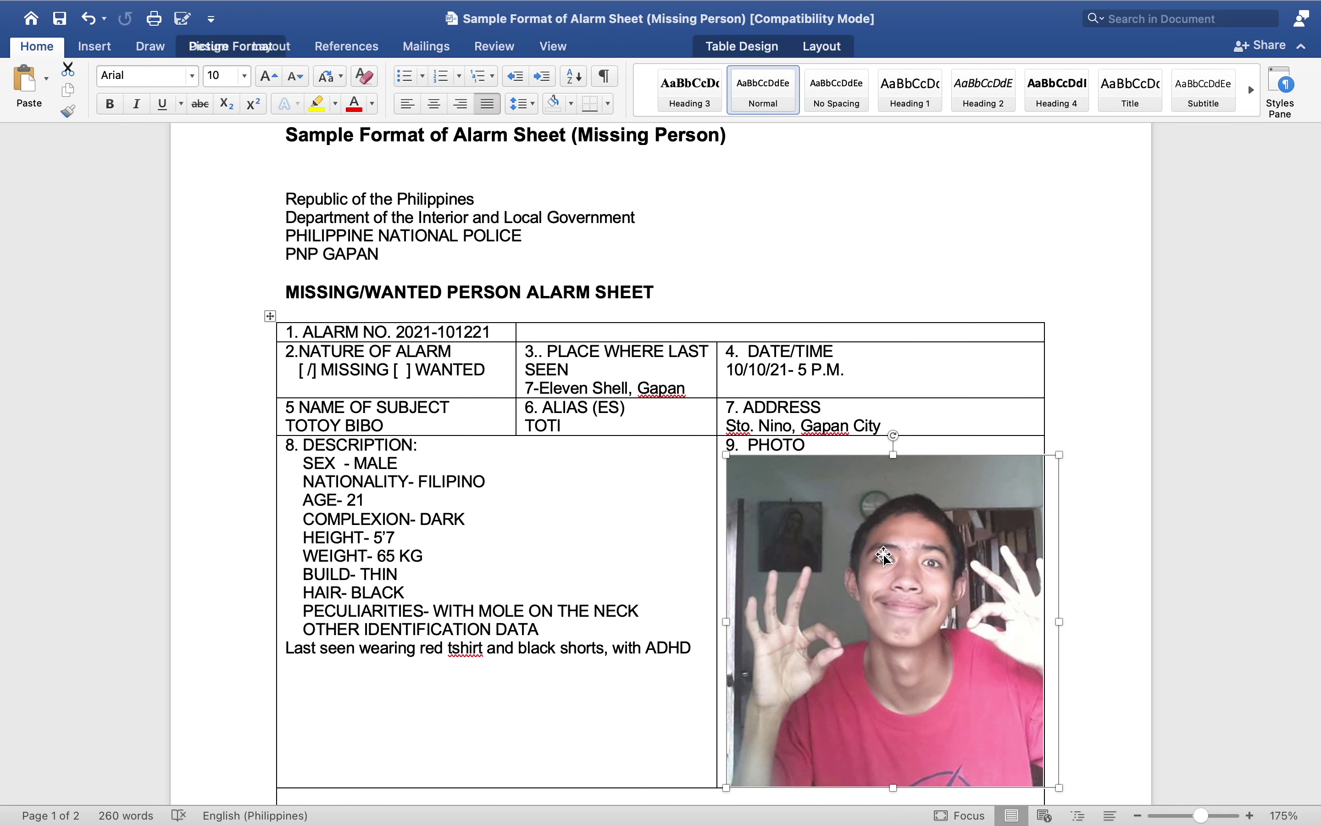
left_click_drag(727, 455, 898, 600)
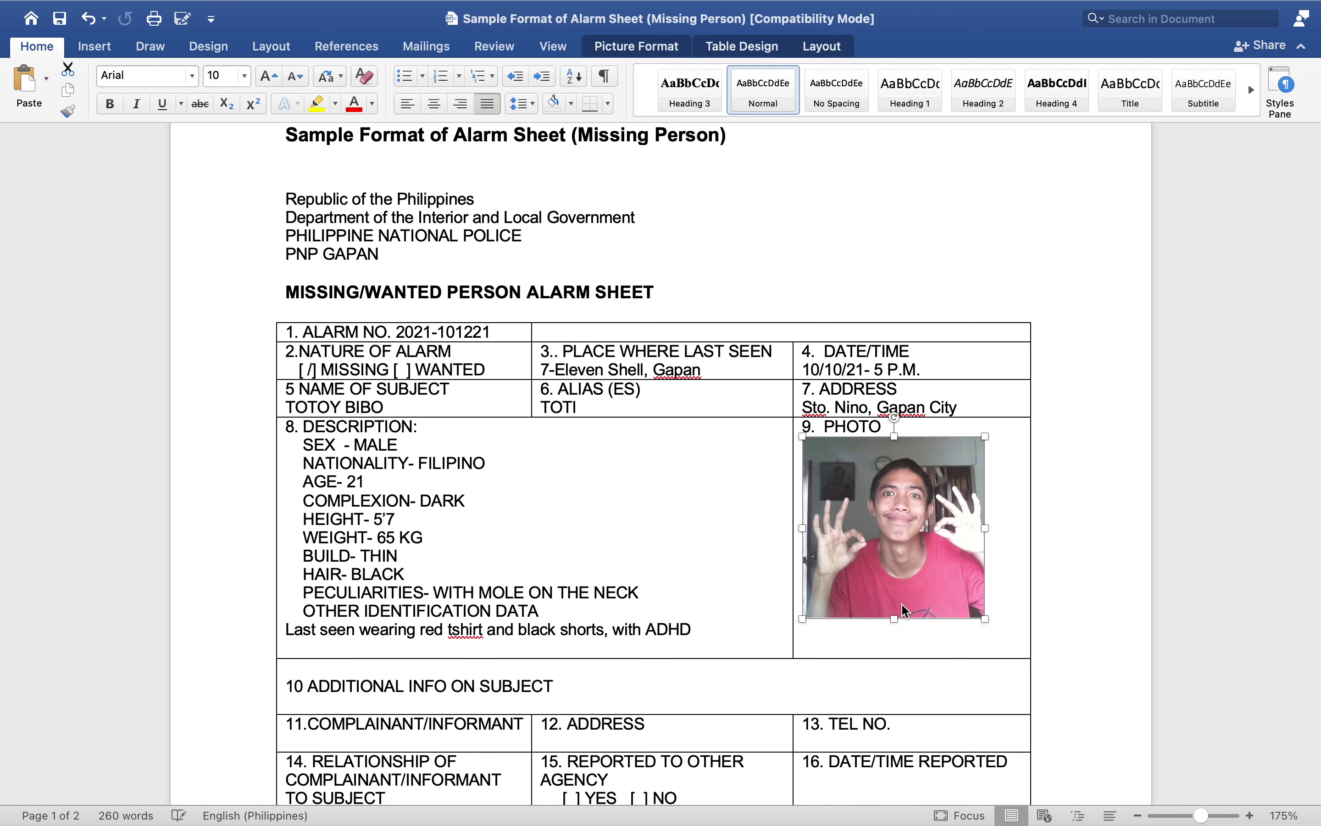
left_click(666, 693)
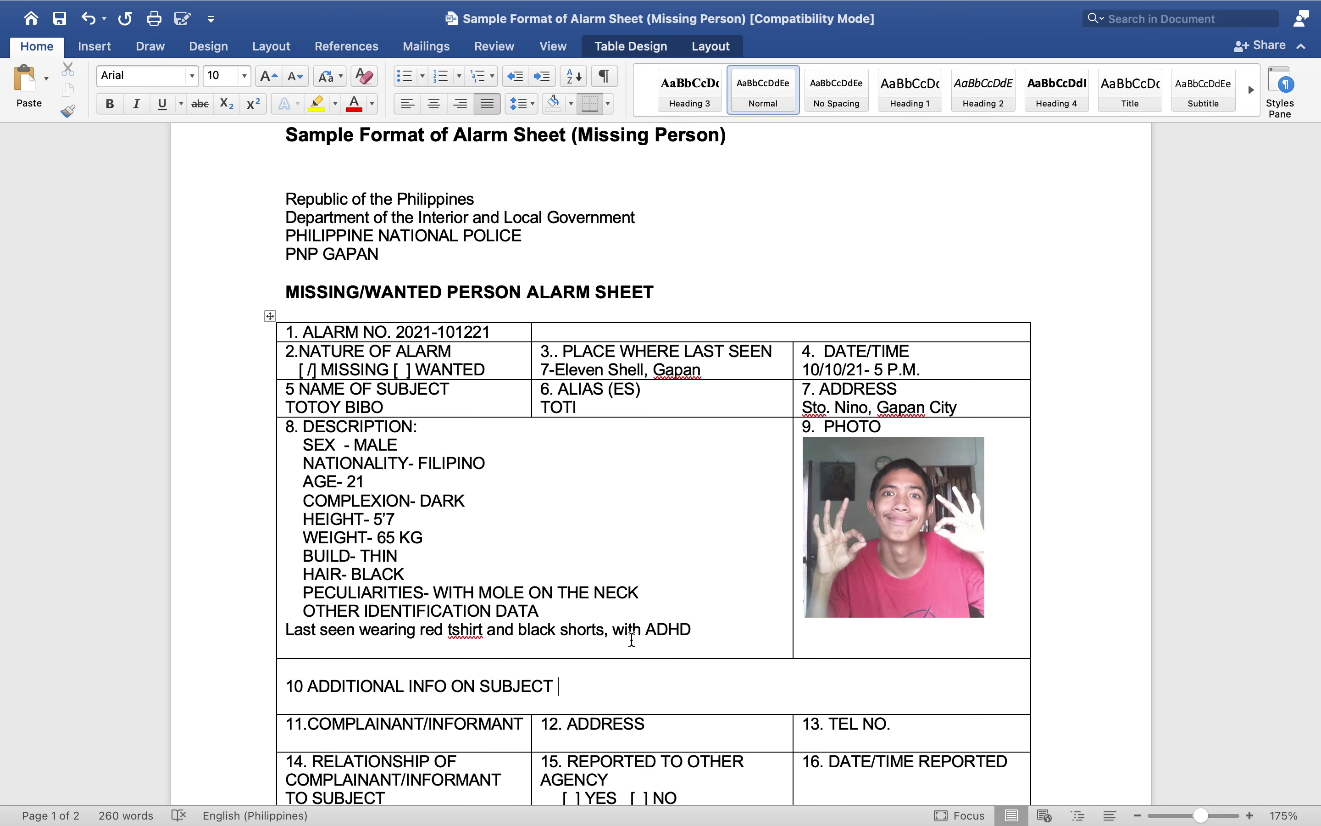
Move 'with ADHD' from the description into Additional Info on its own line as '-with ADHD'
left_click_drag(613, 630, 714, 636)
key("super+c")
key("BackSpace")
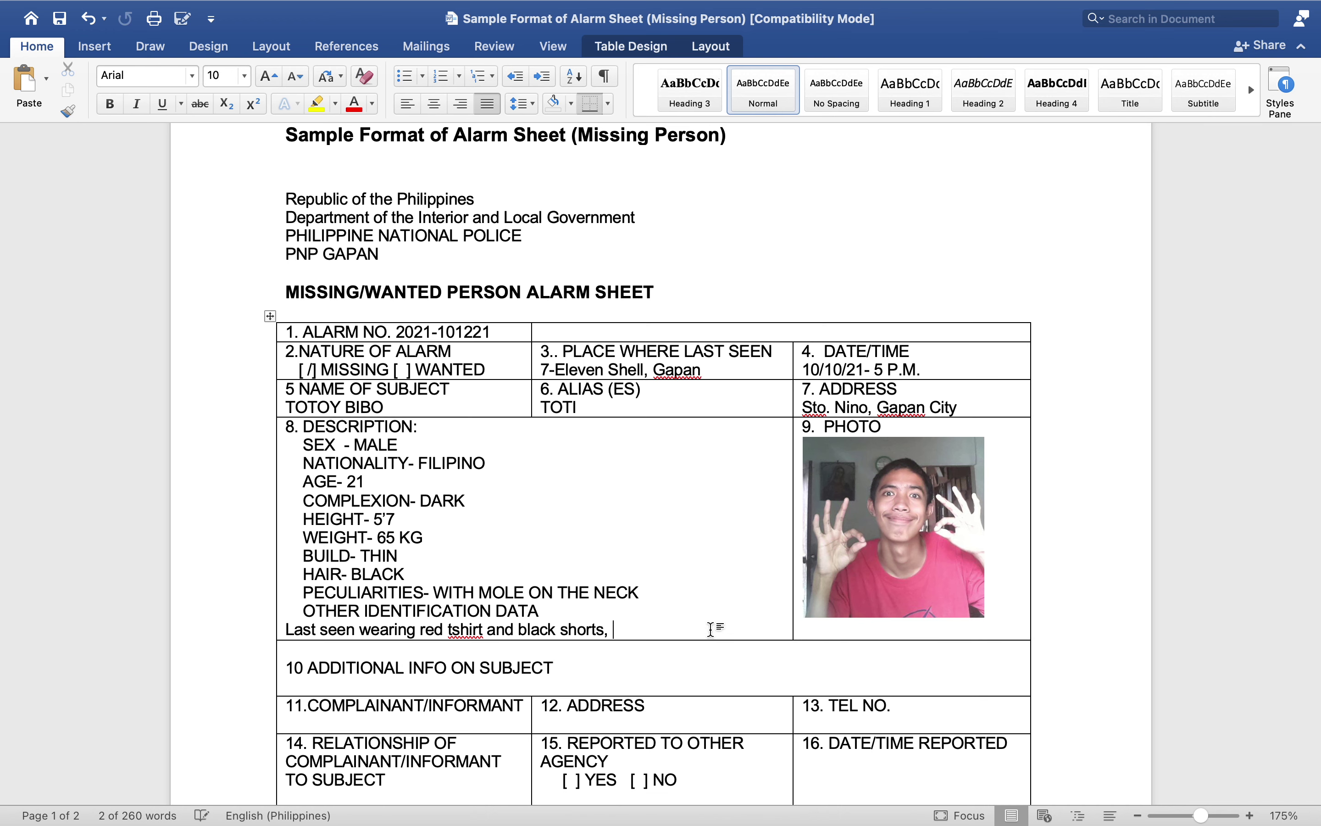
key("BackSpace")
left_click(592, 661)
key("super+v")
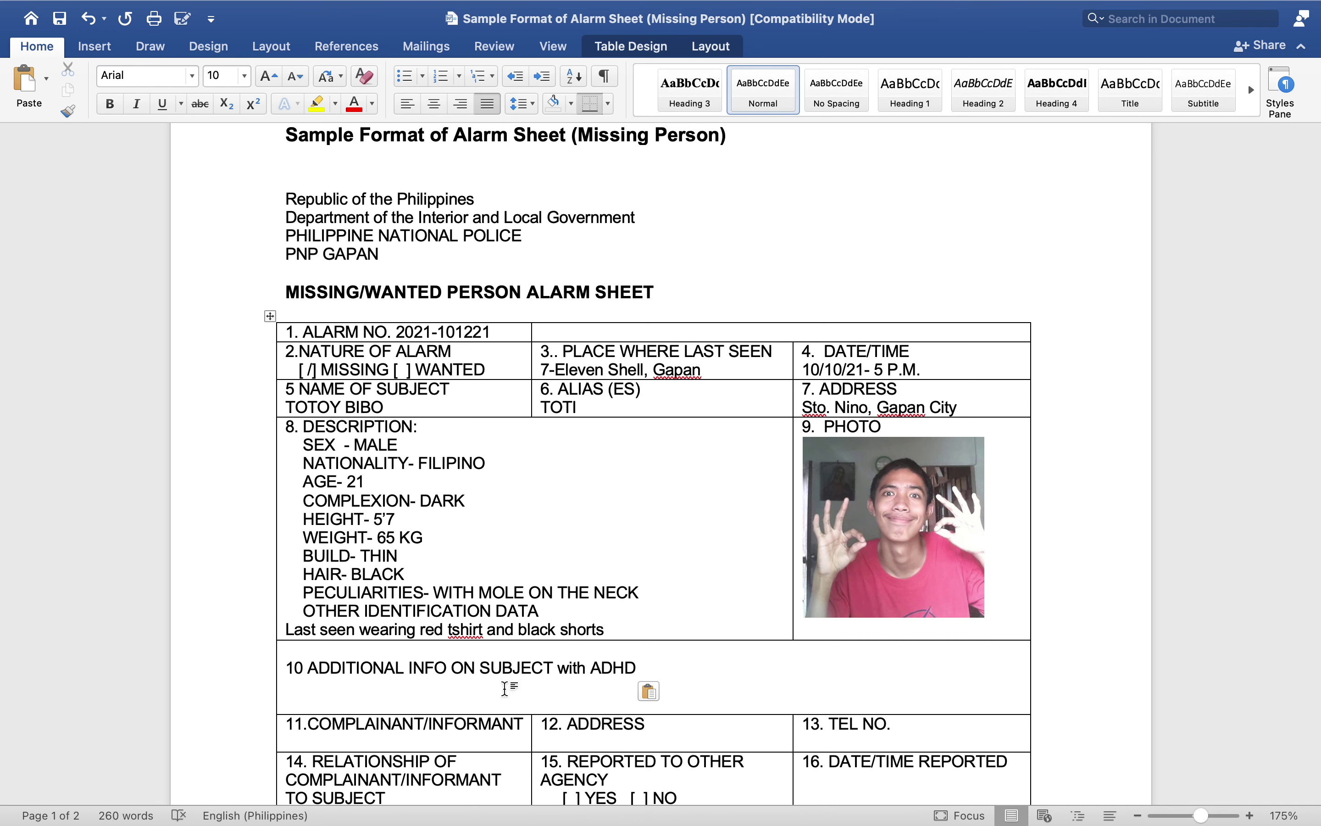
left_click(558, 668)
key("Return")
left_click(384, 708)
key("BackSpace")
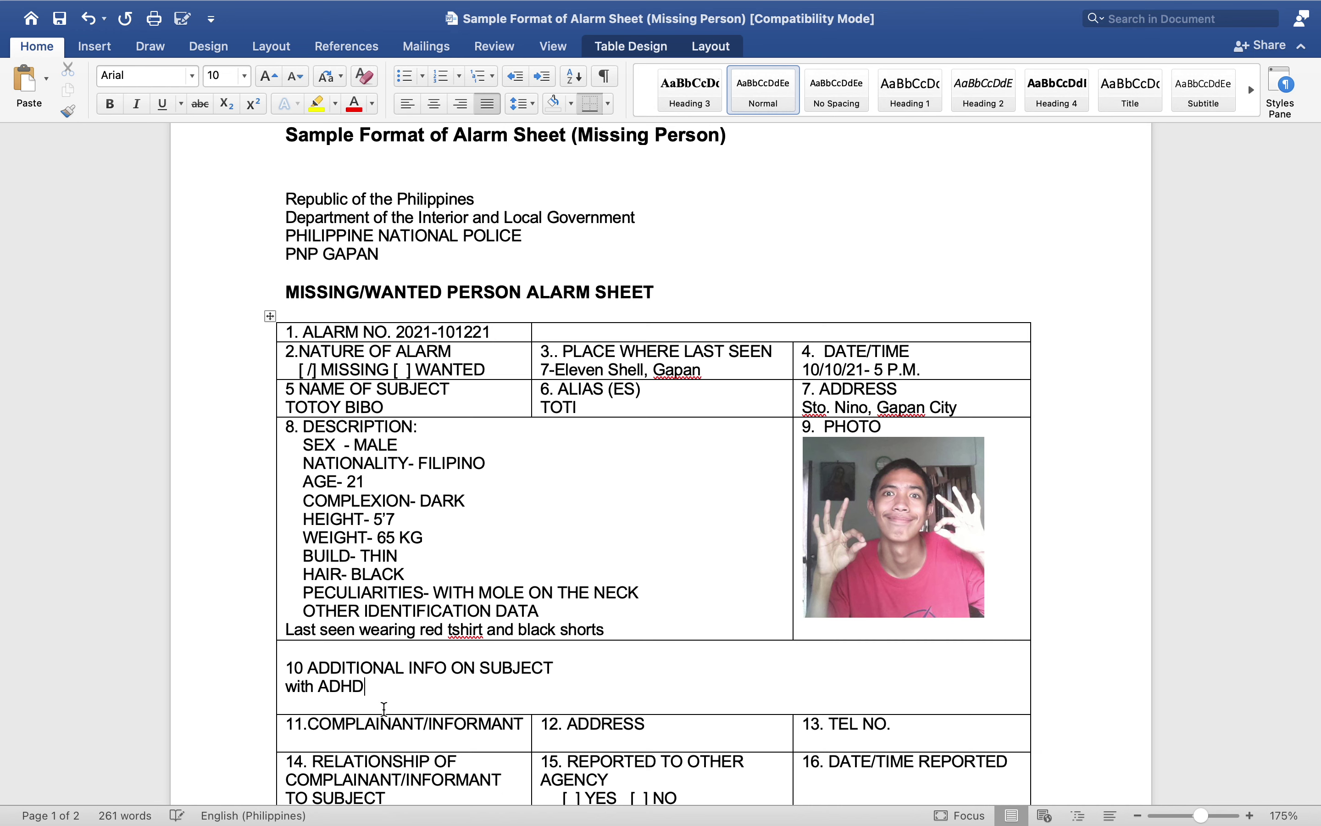
left_click(285, 687)
left_click(287, 687)
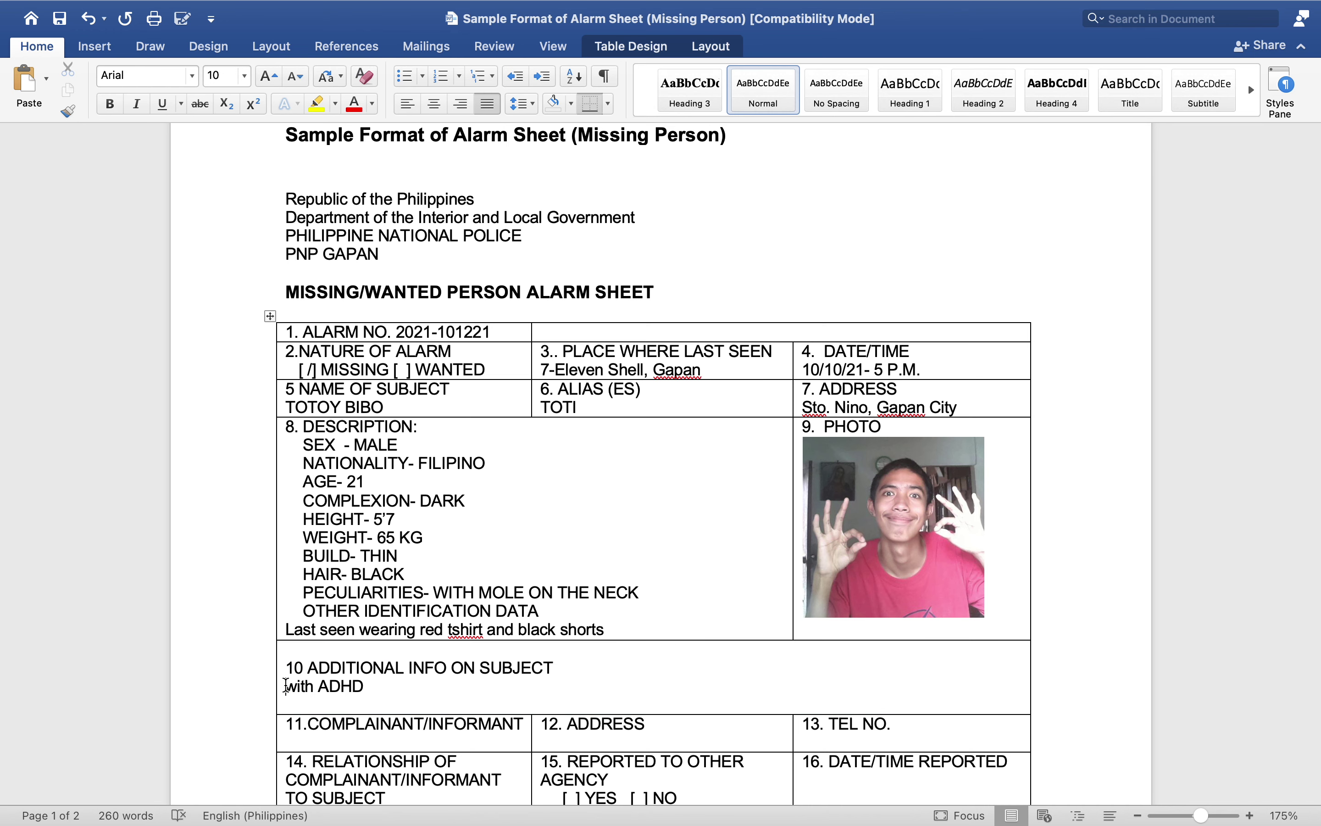
type("-")
Enter the complainant's name, address 'Sto. Nino, Gapan City' and phone number
type("ETAY BIBBA")
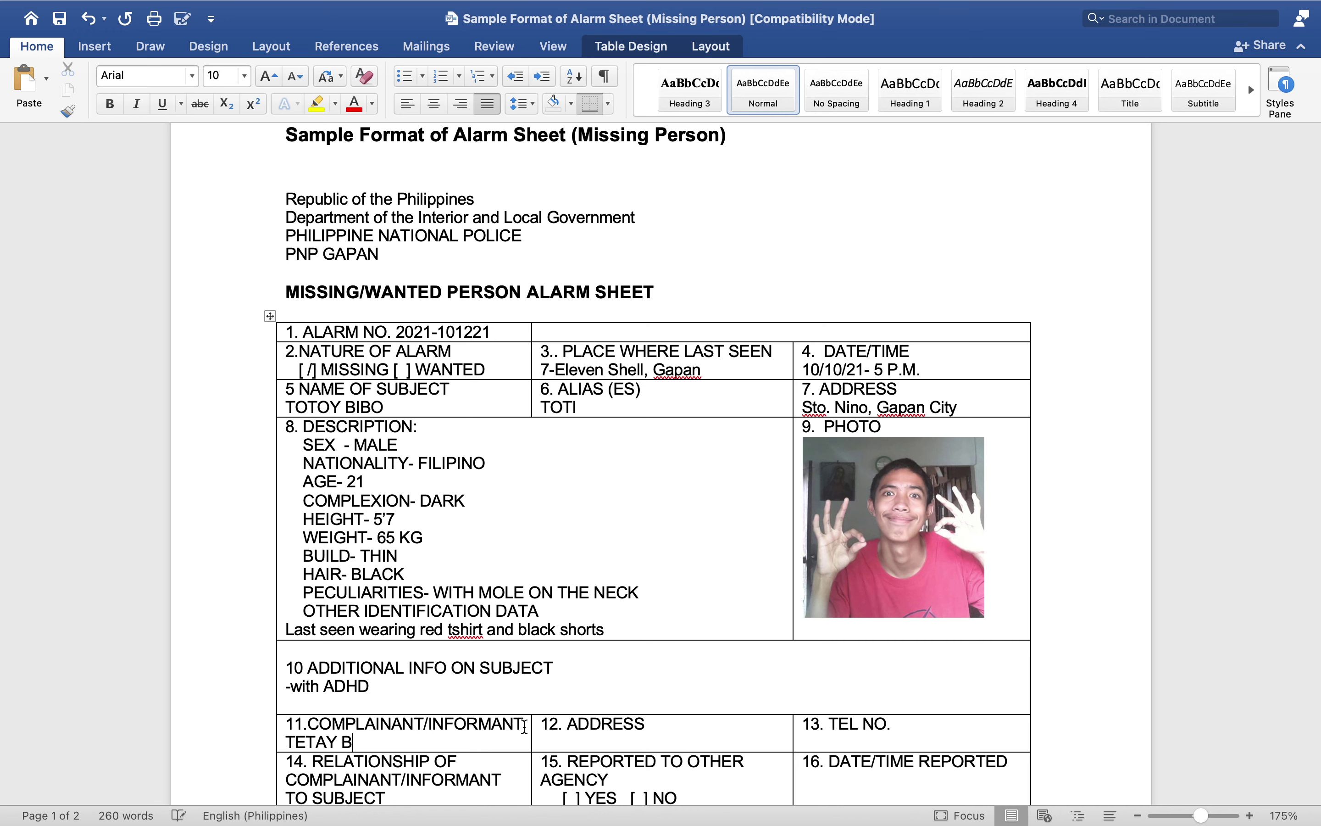
key("BackSpace")
key("BackSpace")
type("A")
left_click(620, 740)
left_click(660, 736)
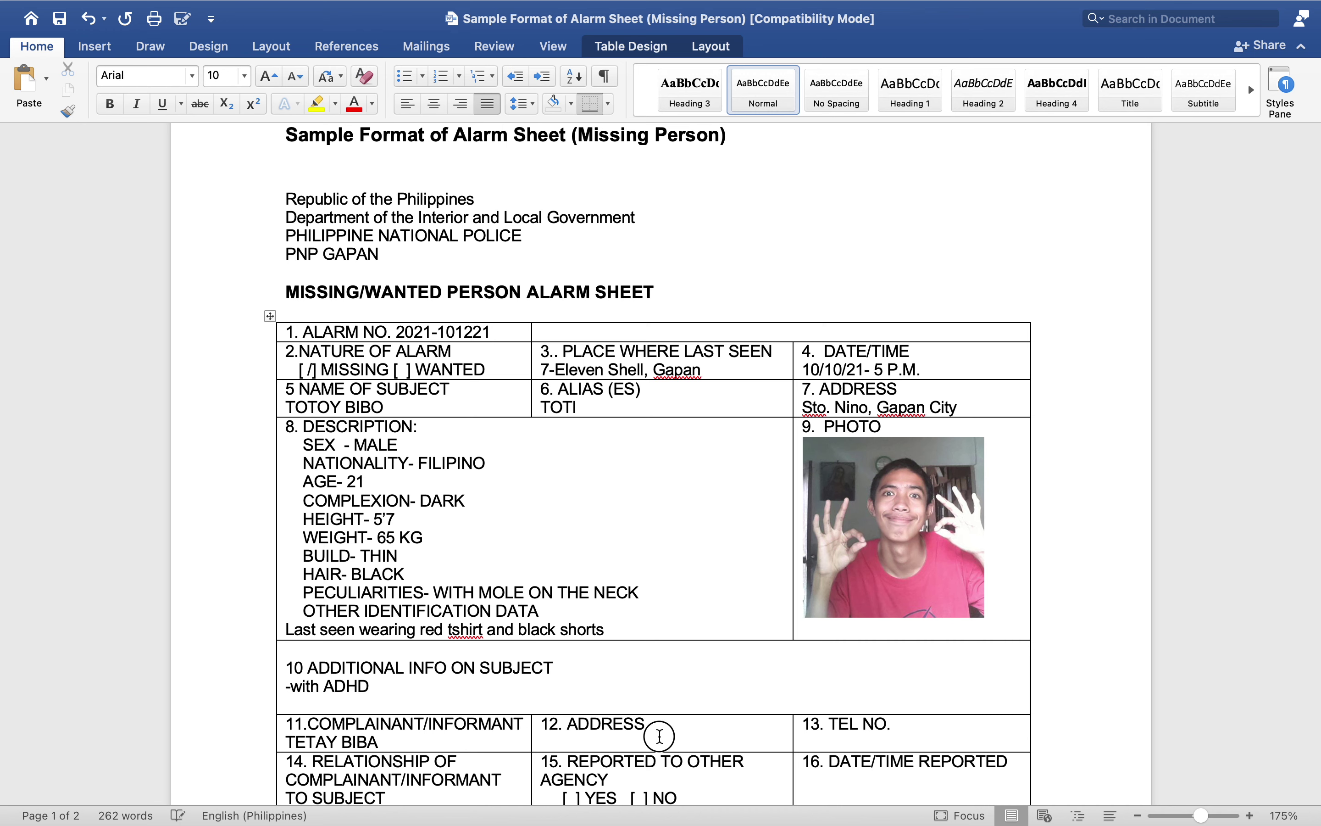
type("Sto. Nino, ")
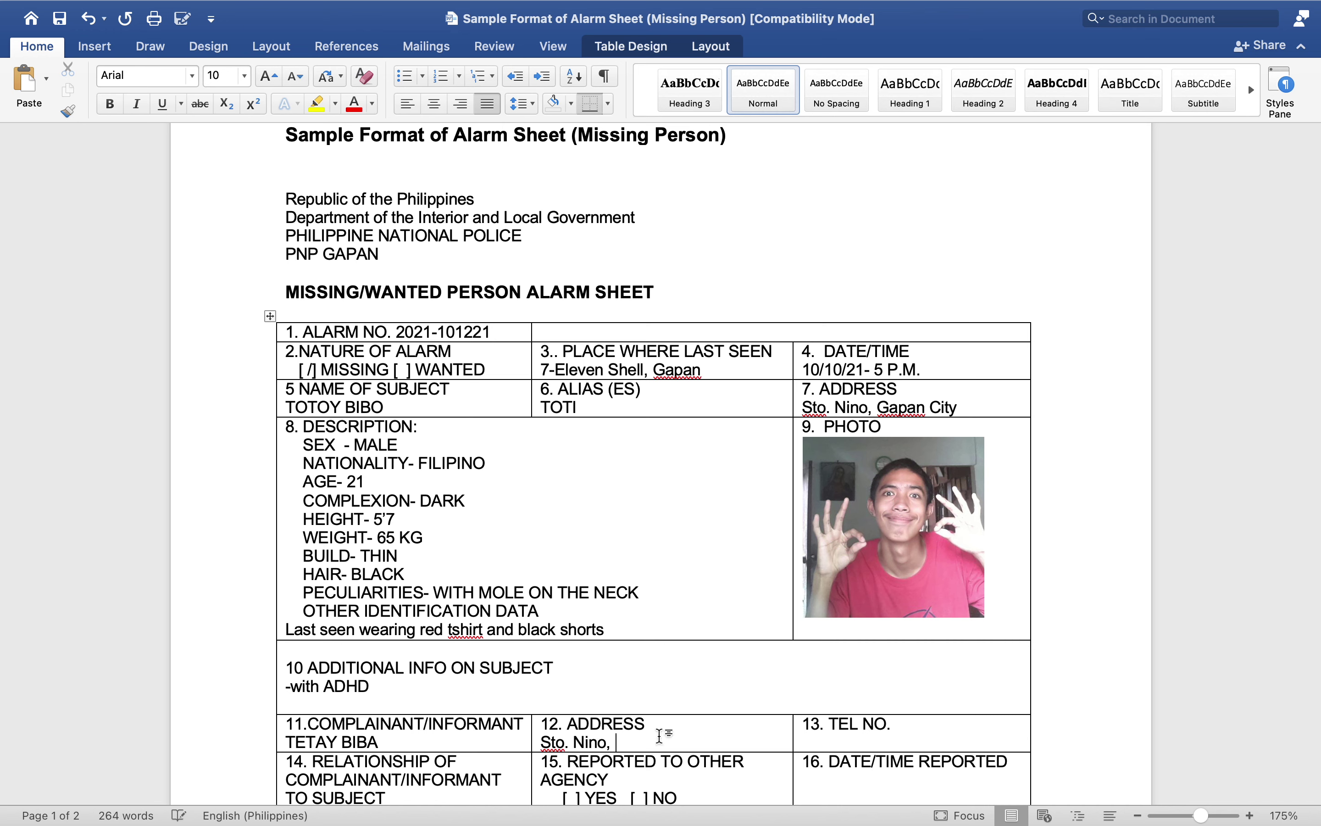
type("Gapan City")
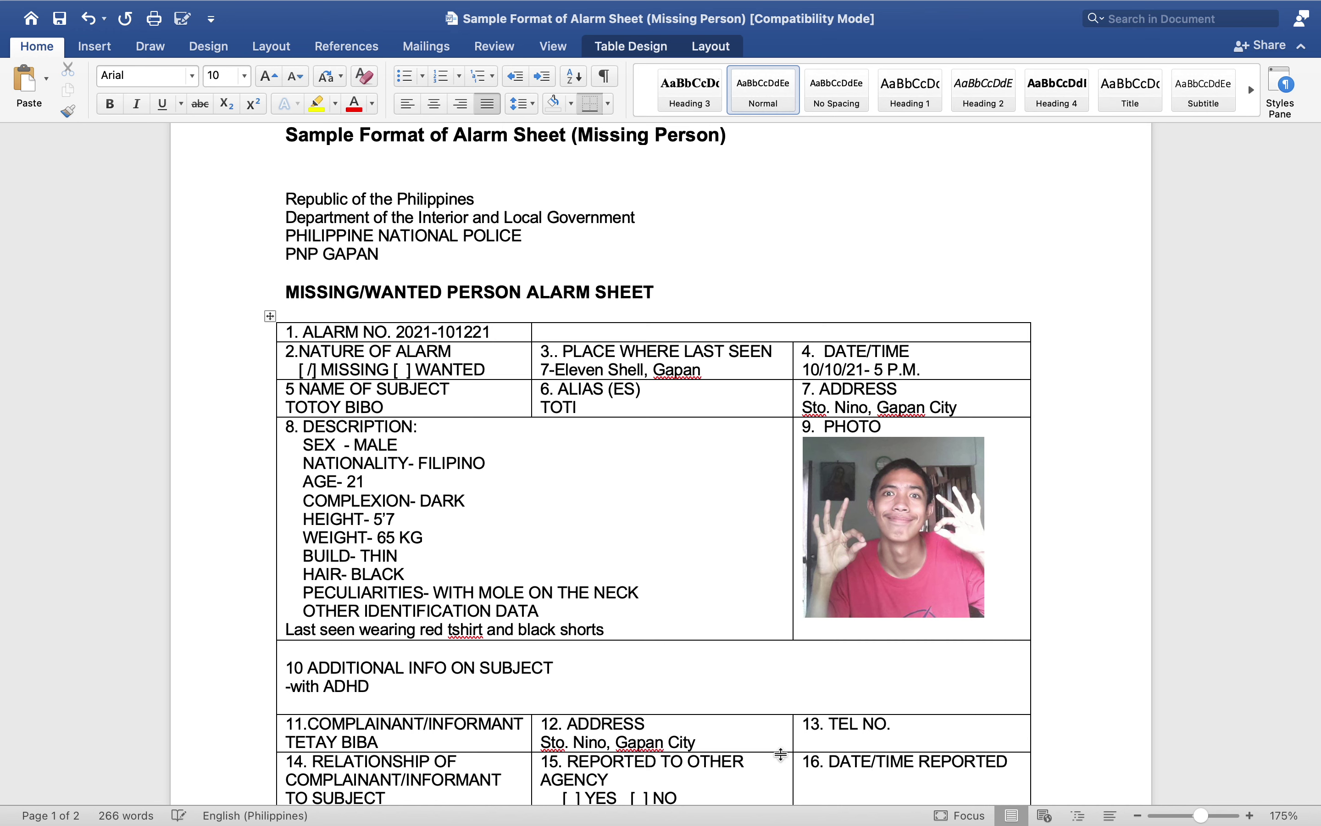
left_click(915, 724)
key("Return")
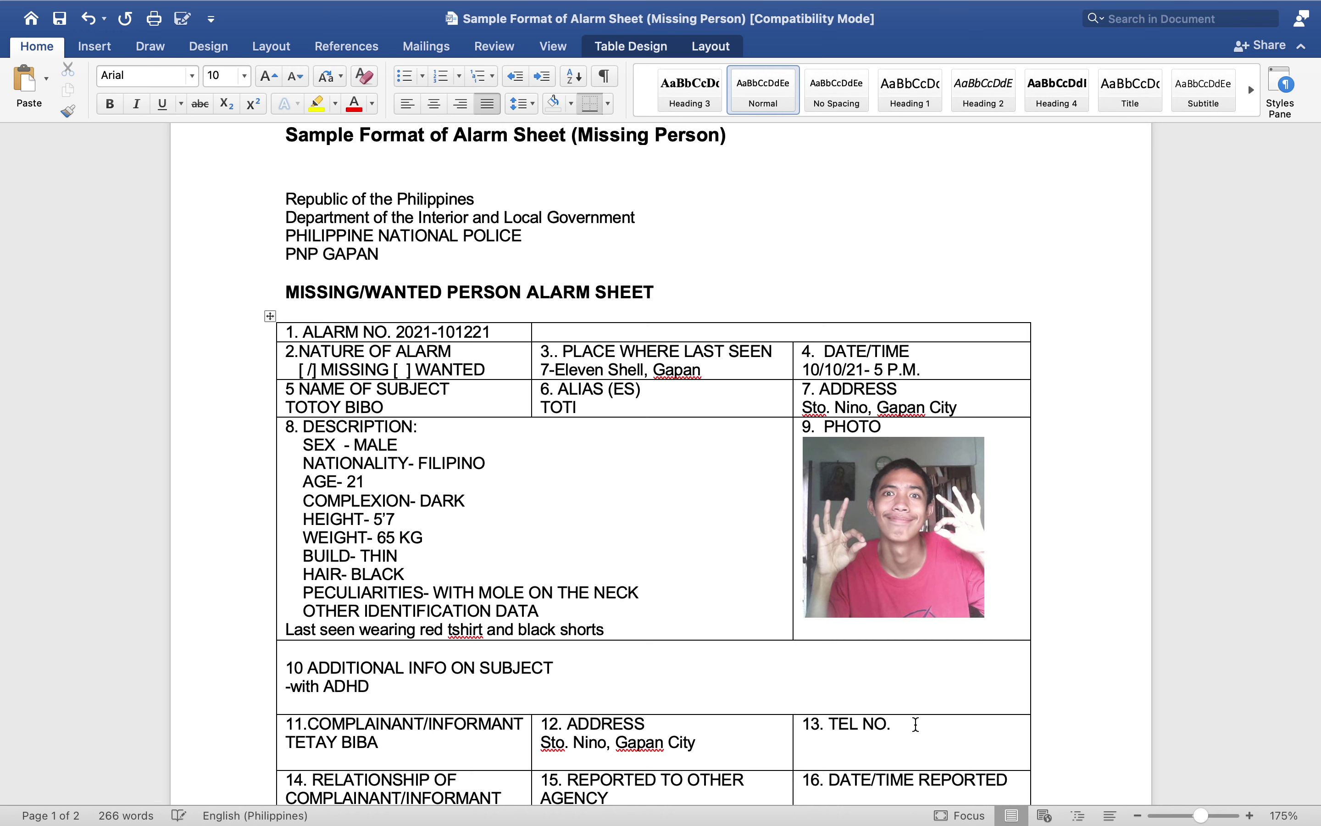
type("0919-19999999")
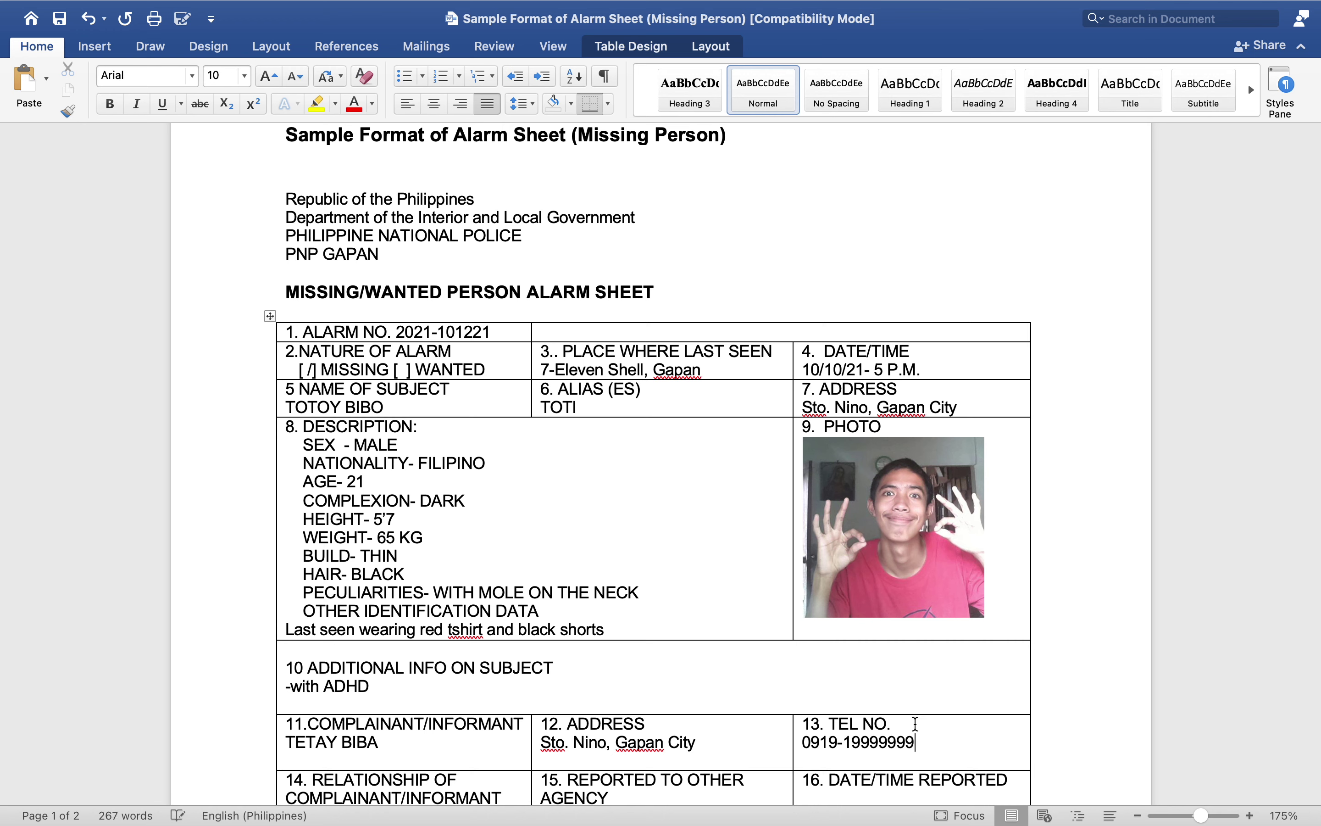
left_click(521, 782)
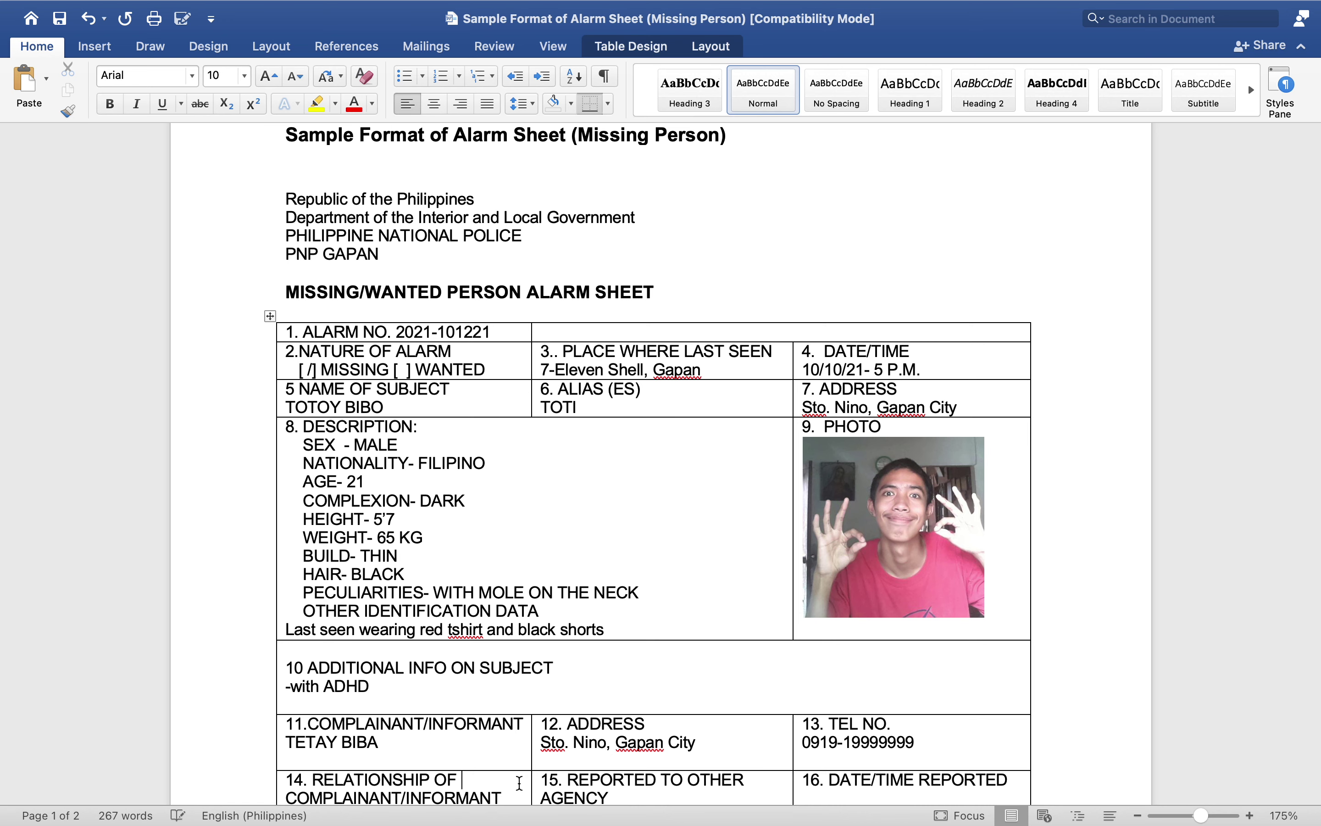
Enter 'SON' as relationship to subject and mark NO with '/' for other agency
scroll(519, 782, "down", 3)
scroll(518, 782, "down", 2)
left_click(365, 687)
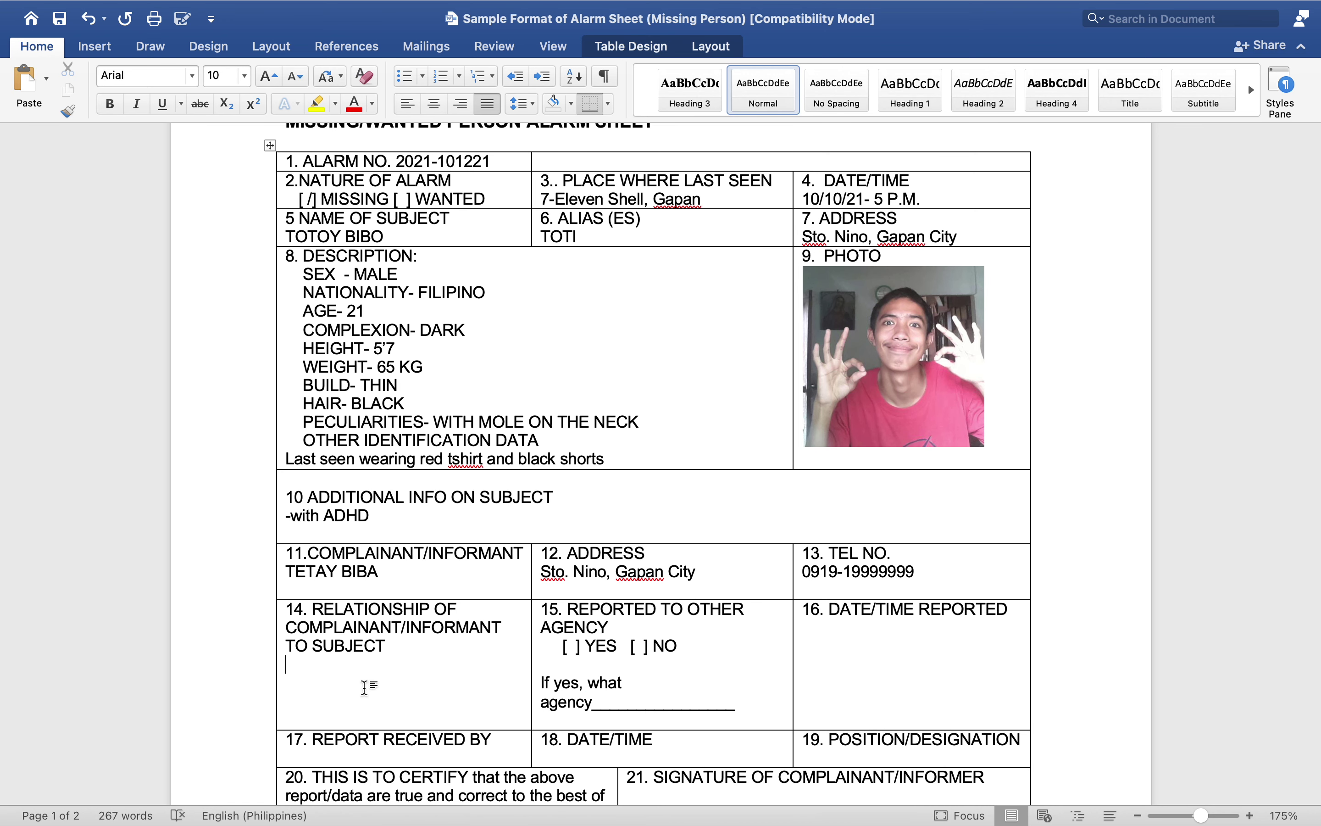
type("SON")
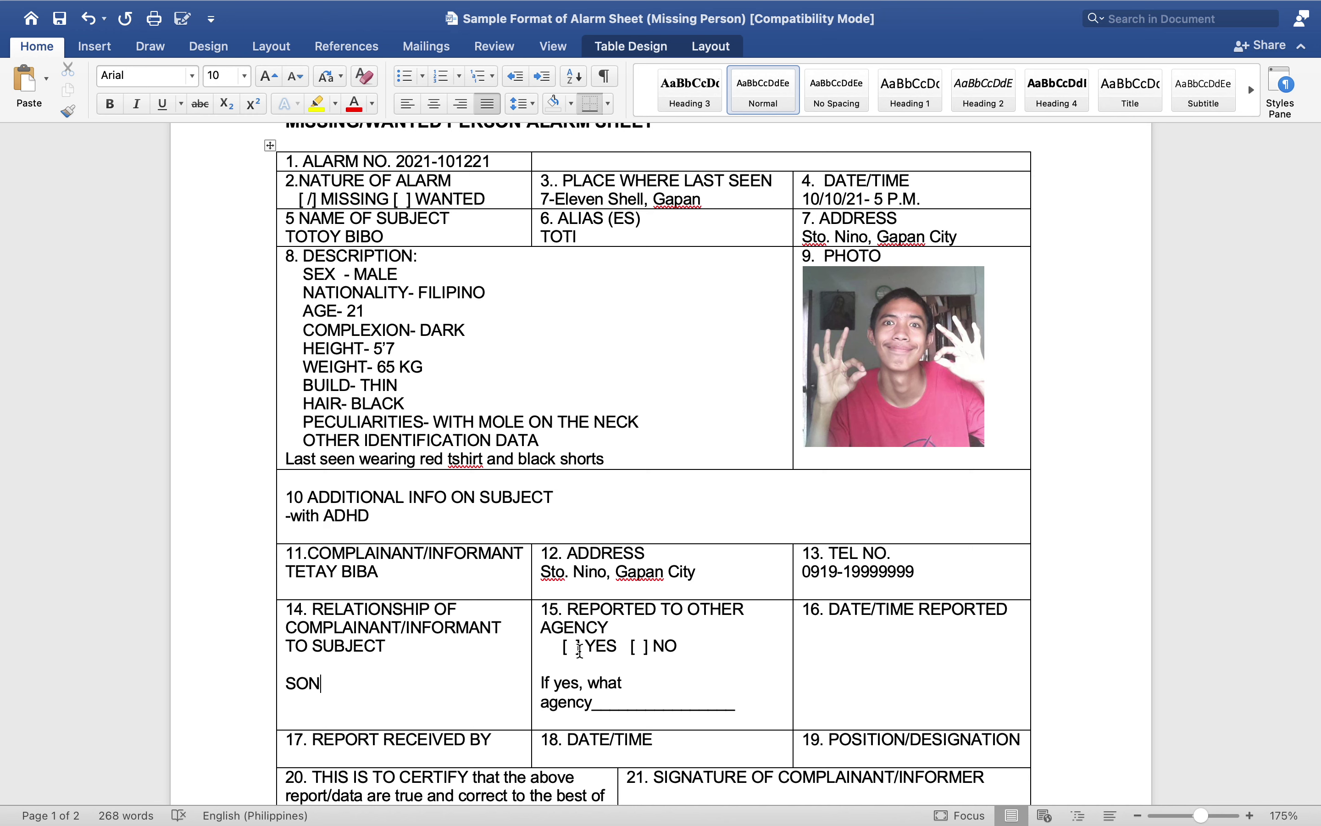
left_click(646, 646)
type("/")
Enter '10/11/2021- 7 A.M.' as date/time reported and '(your name)' as report receiver
left_click(1010, 611)
type("10/")
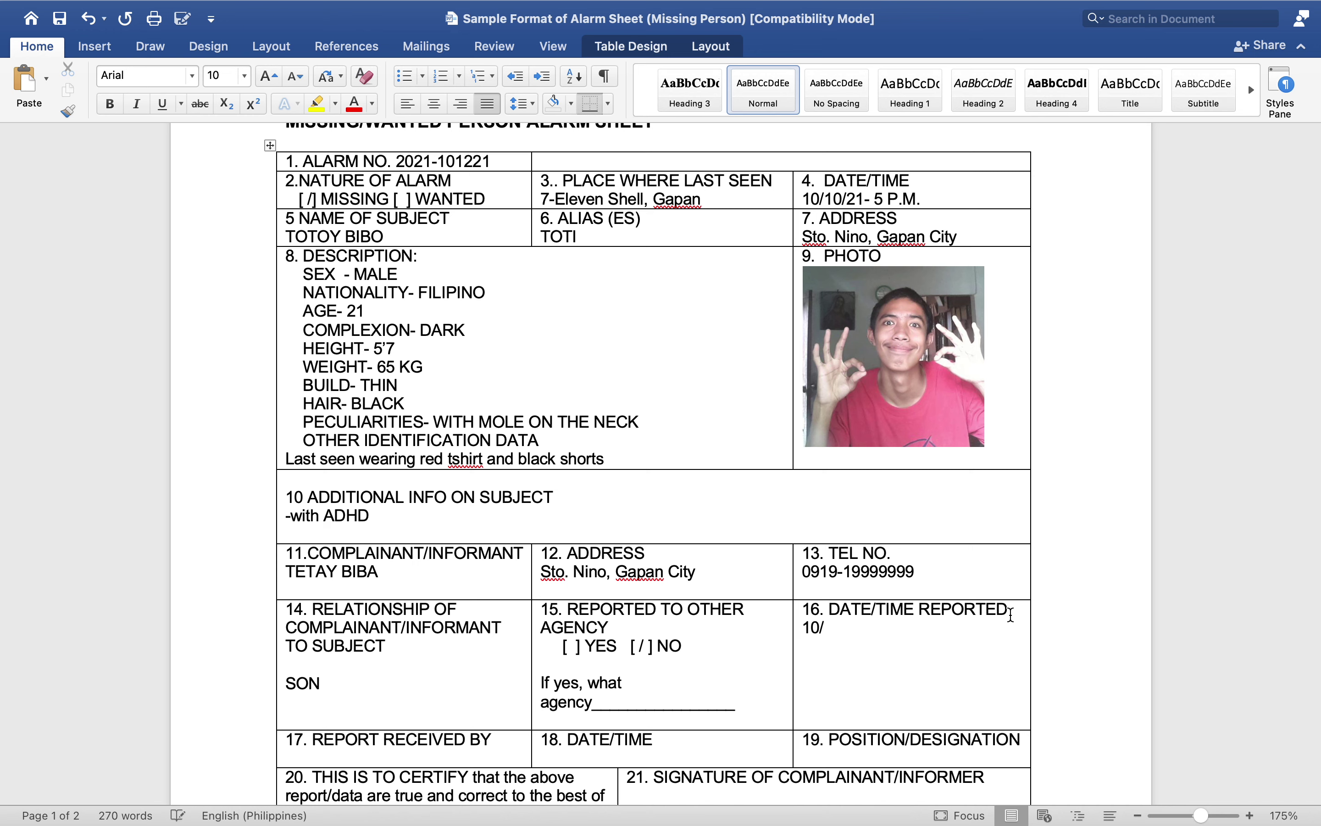
type("11/")
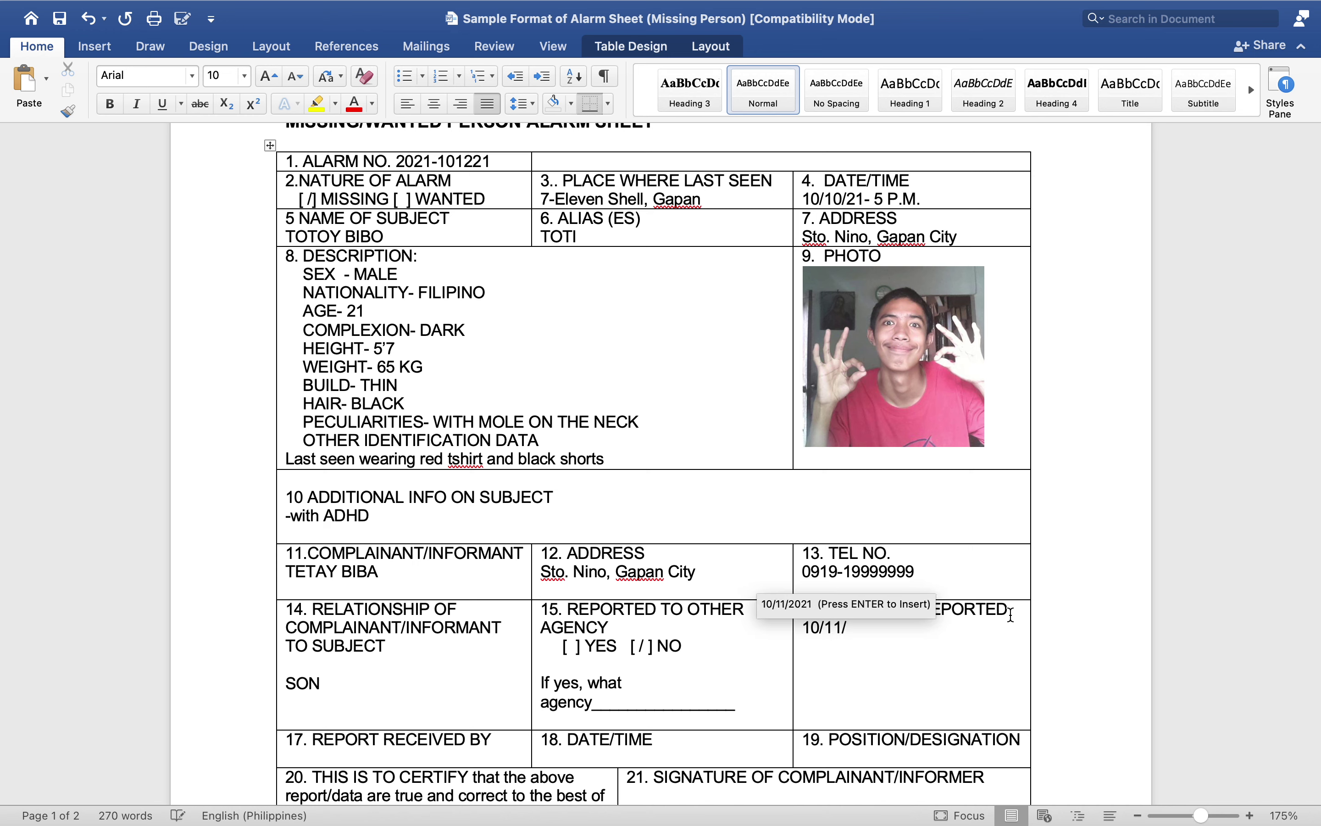
key("Return")
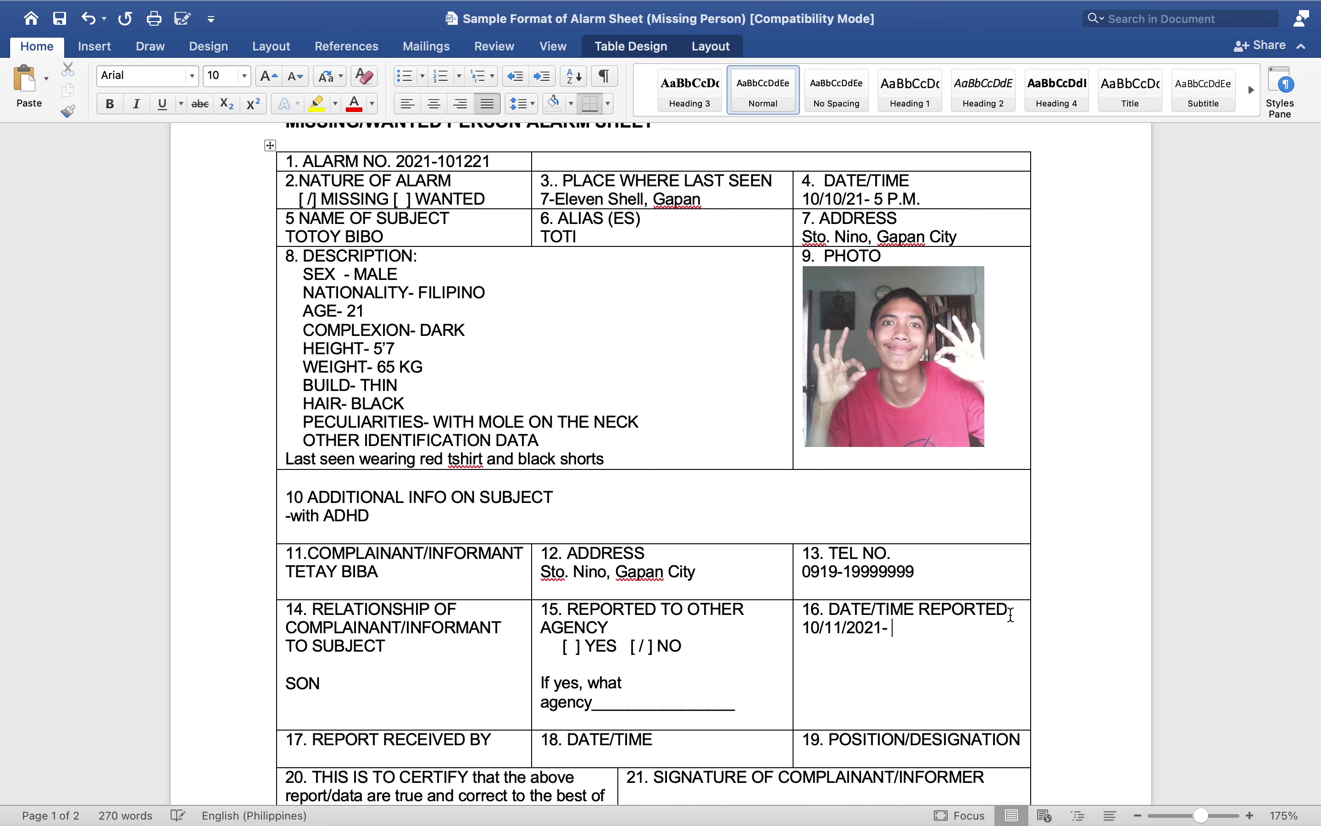
type("- 7 A.M.")
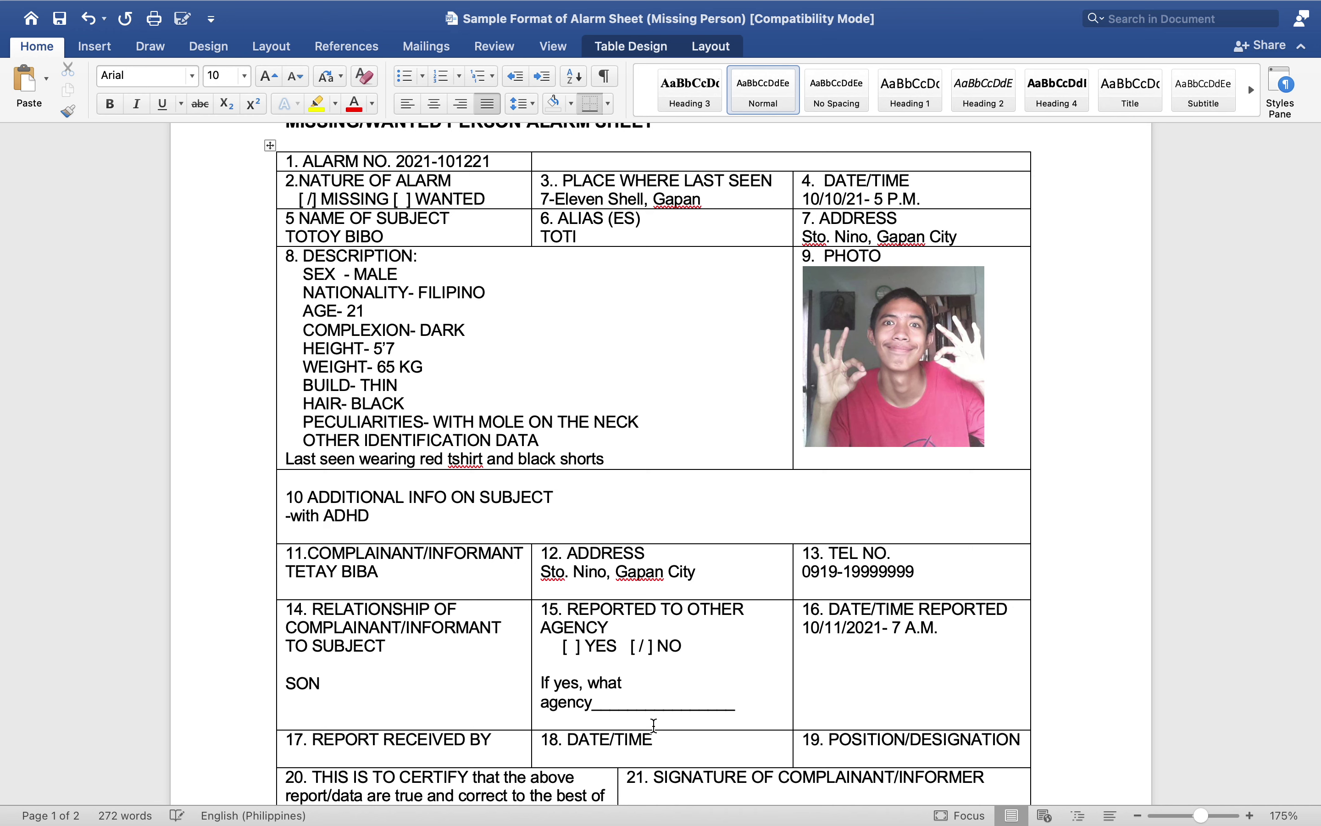
left_click(500, 741)
type("(your name)")
Enter '10/11/2021- 7:00 A.M.' in item 18 and 'Police-on-duty (front desk)' as position
left_click(680, 740)
key("Return")
type("10/11")
key("Return")
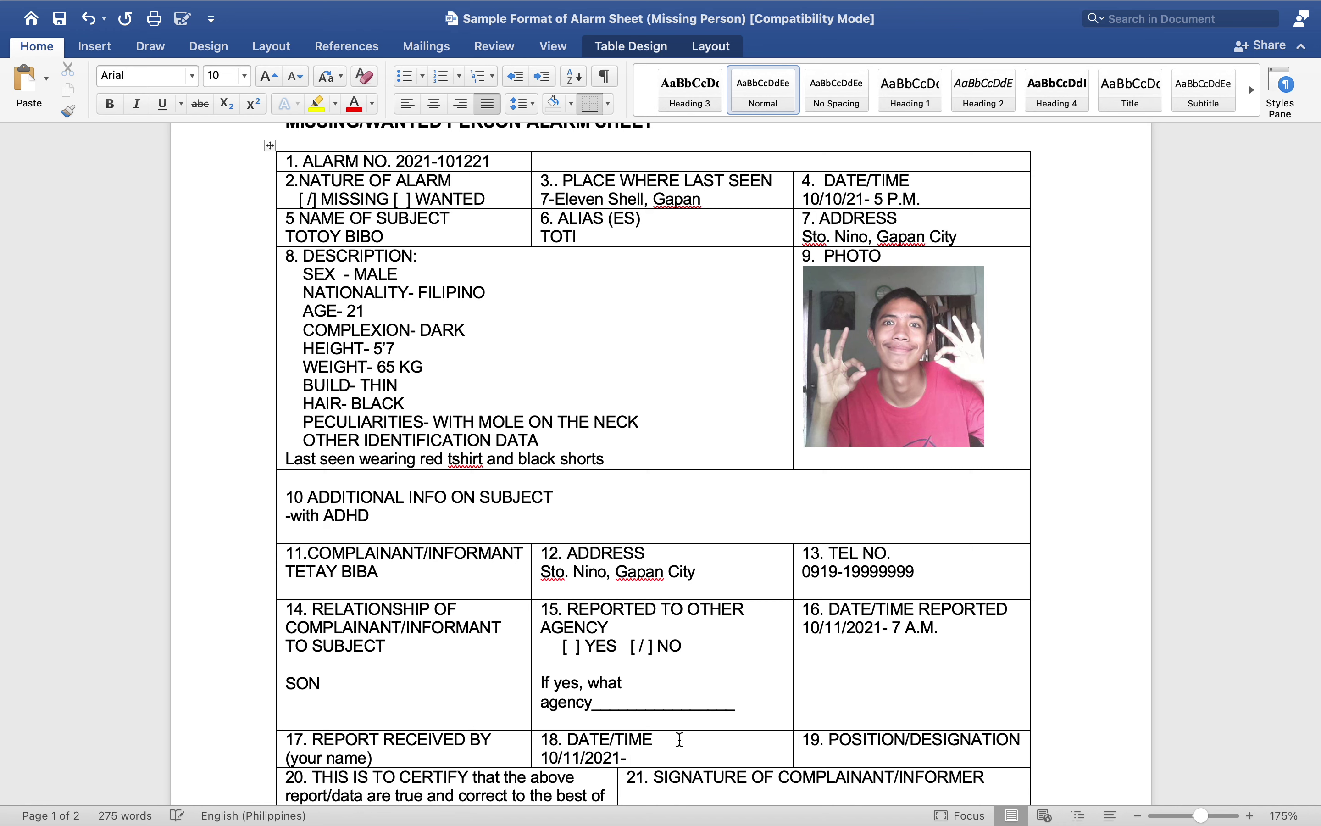
type("- 7:00 A.M.")
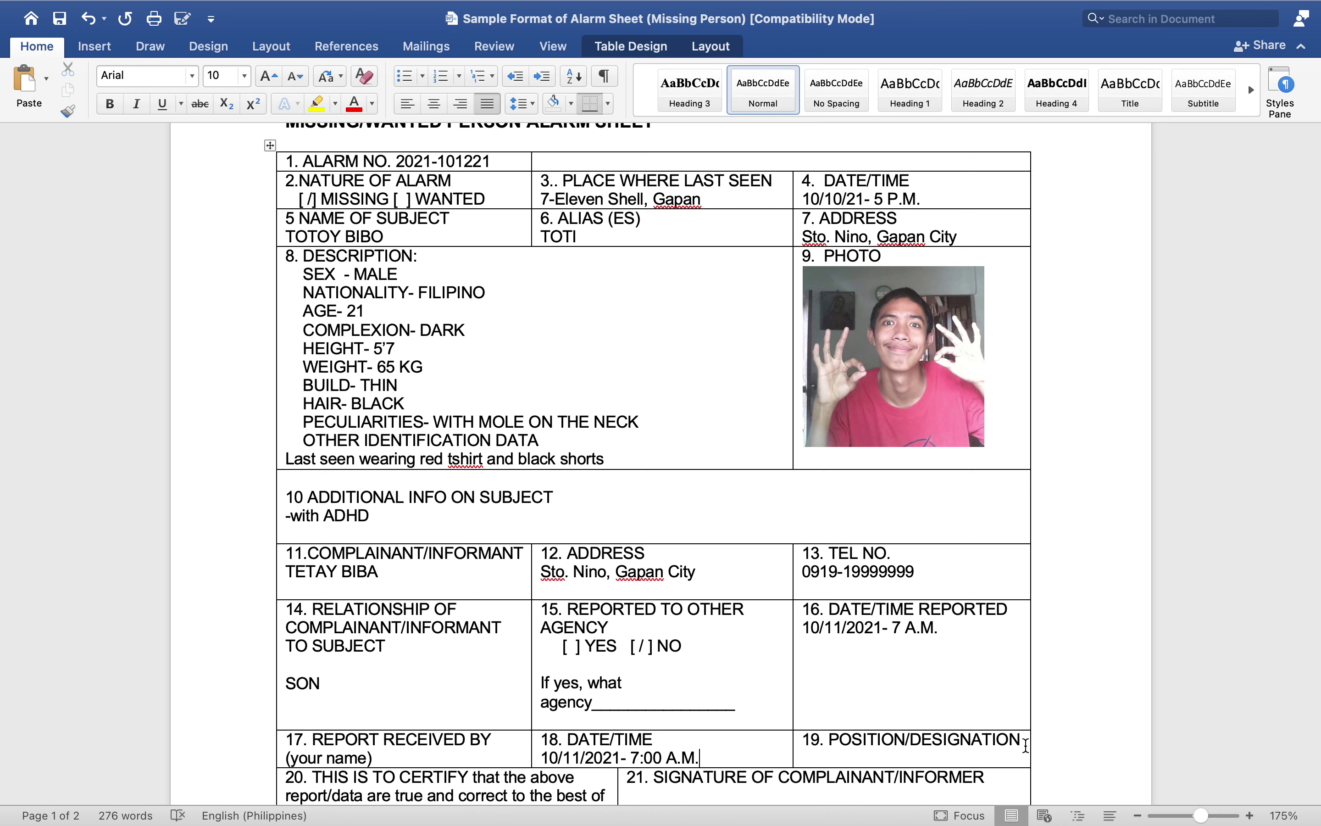
left_click(1026, 746)
key("Return")
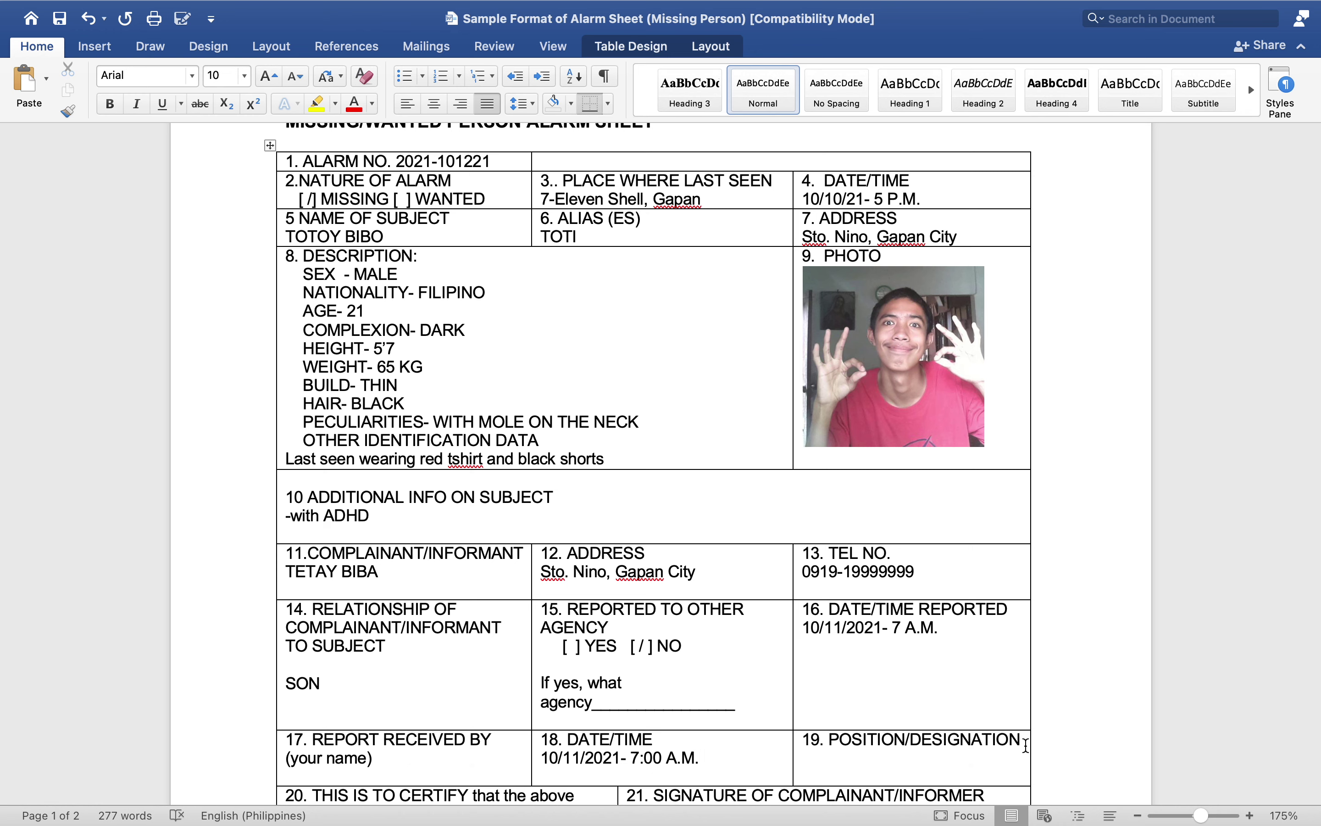
type("Polici")
key("BackSpace")
type("e")
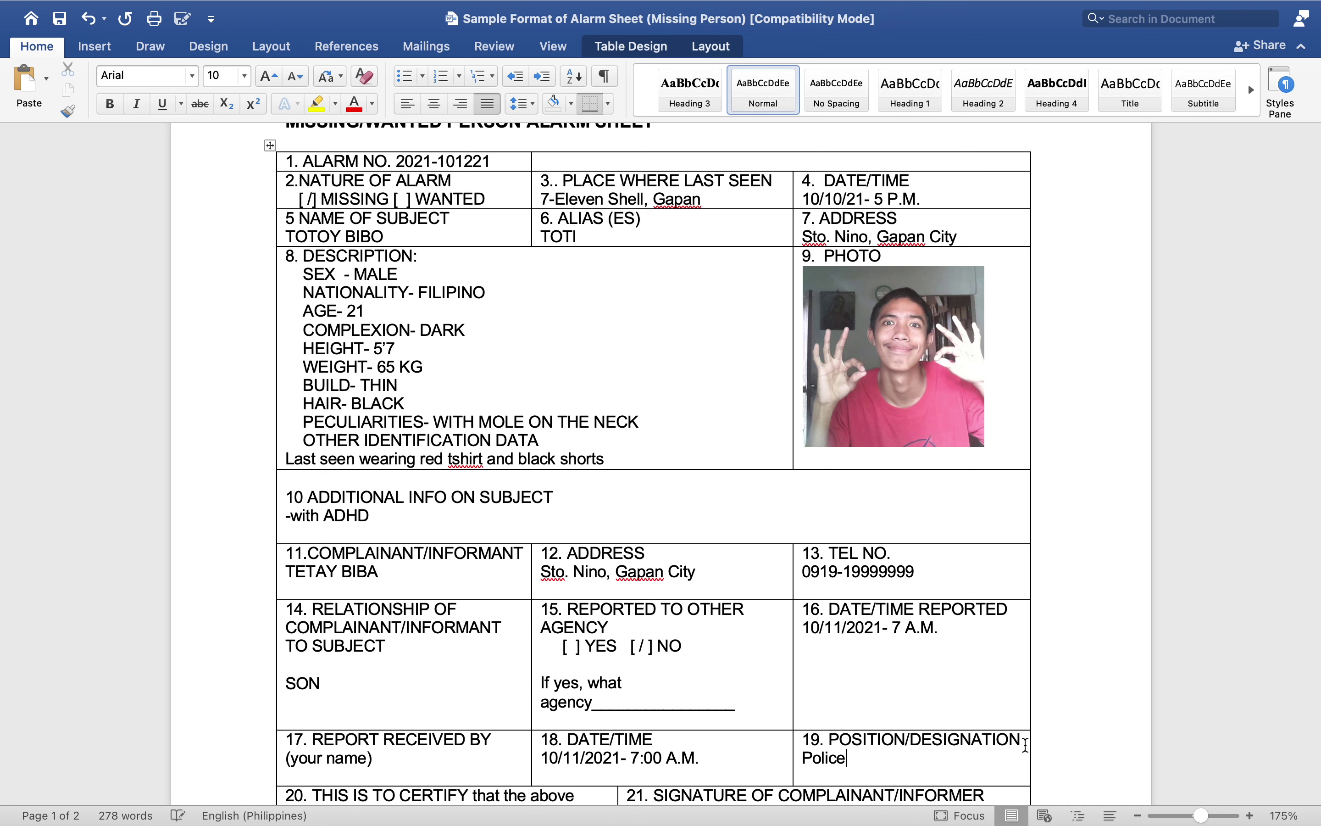
type("-on-duty (front de")
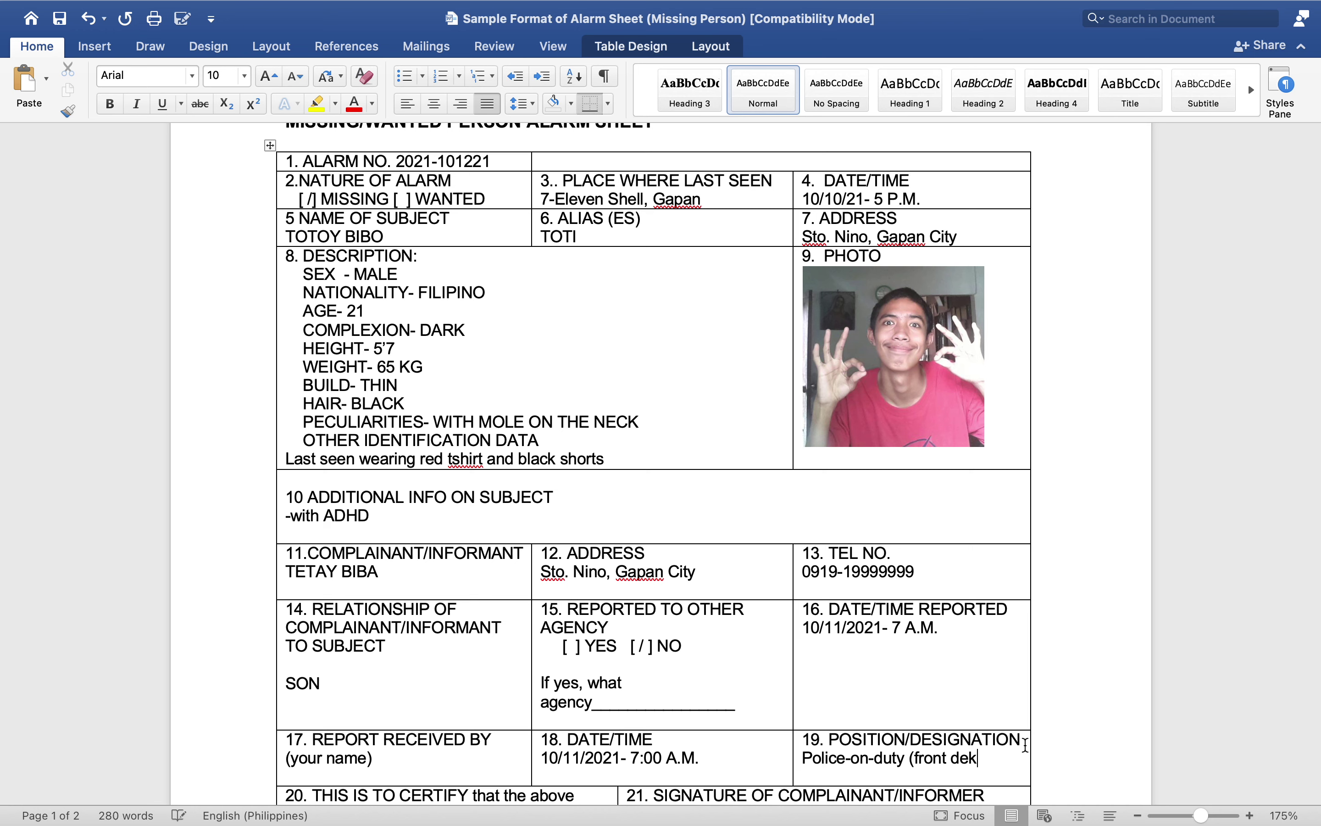
type("sk)")
Type the complainant's signature placeholder '(signature of …)' with the complainant's name
key("Down")
key("Down")
key("Down")
key("Down")
key("Down")
key("Down")
key("Down")
key("Down")
key("Down")
key("Down")
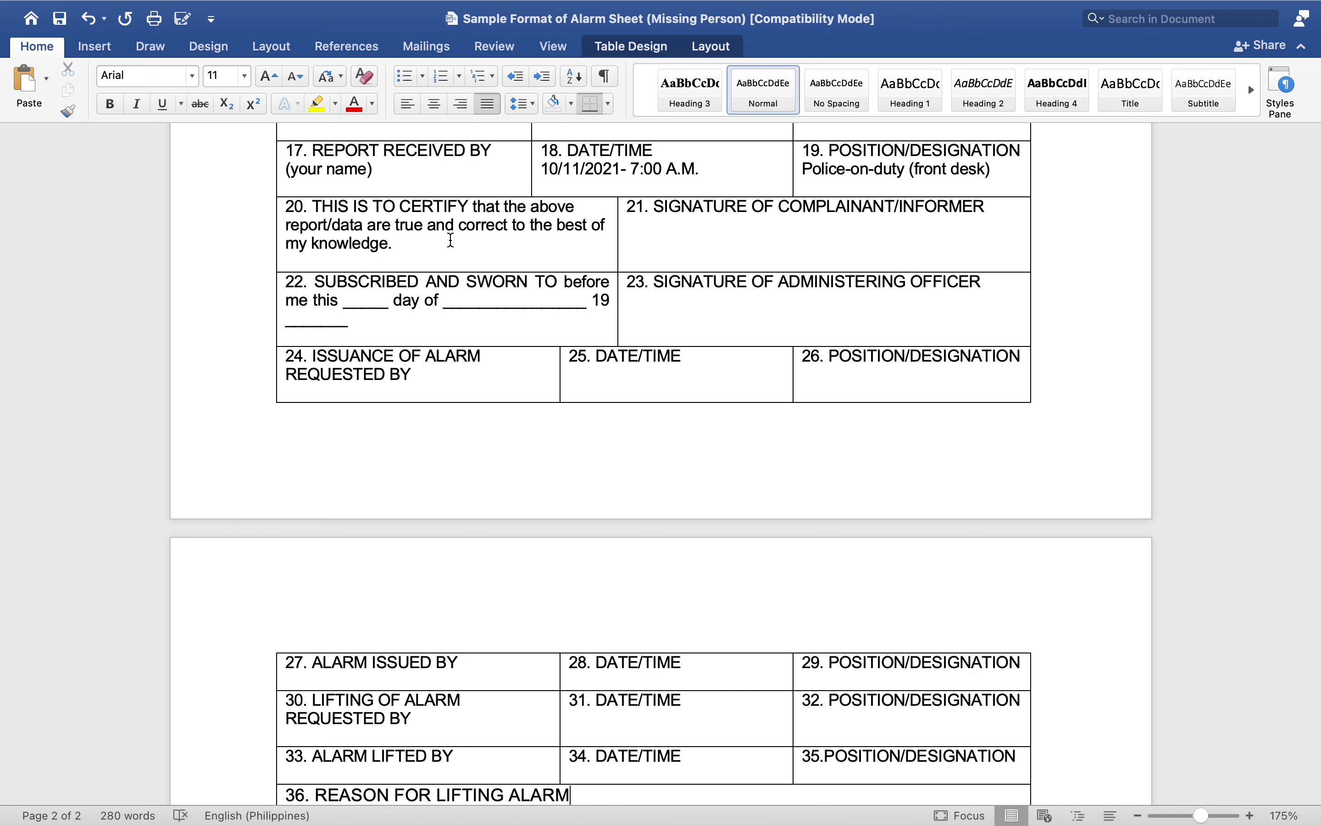
left_click(735, 249)
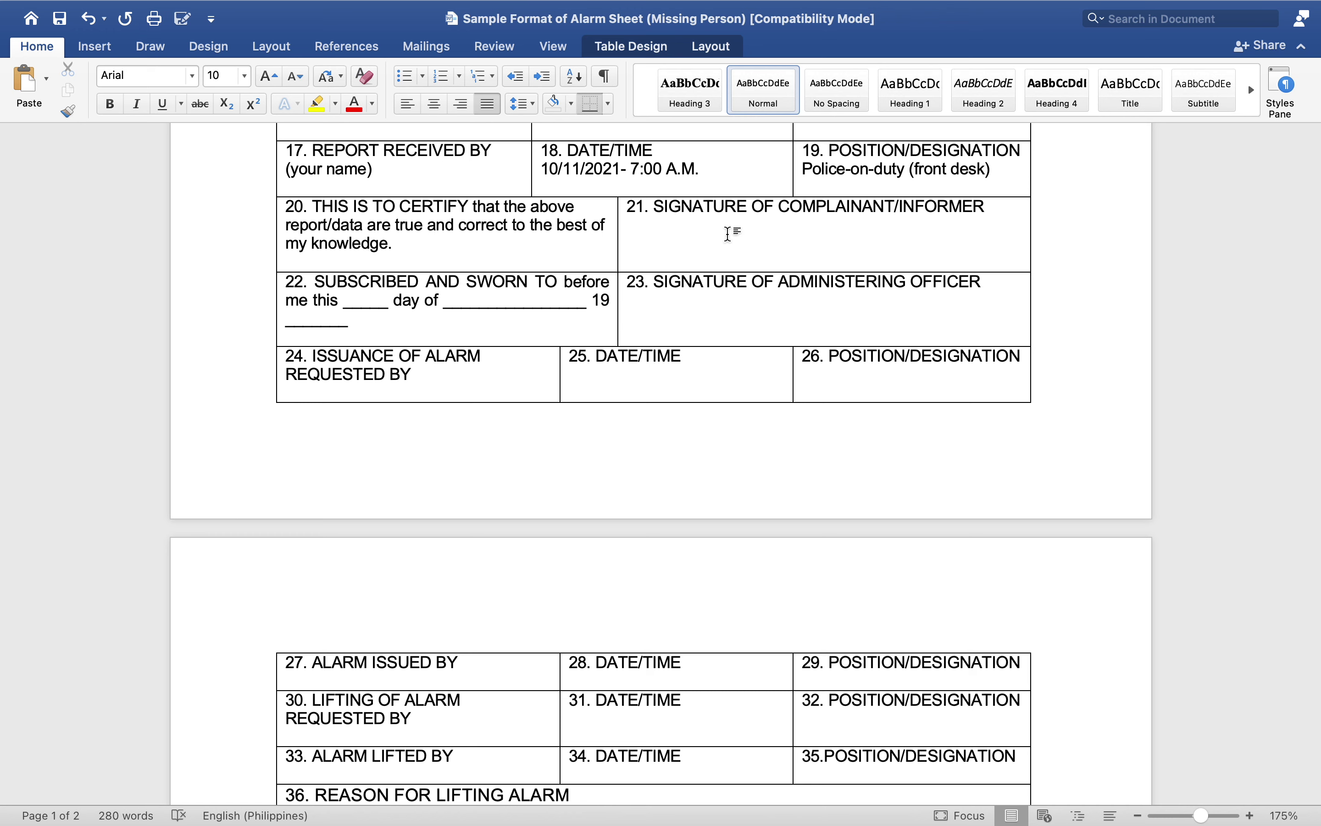
type("(signature ")
type("of")
type("tel")
key("BackSpace")
key("BackSpace")
key("BackSpace")
type("Tet")
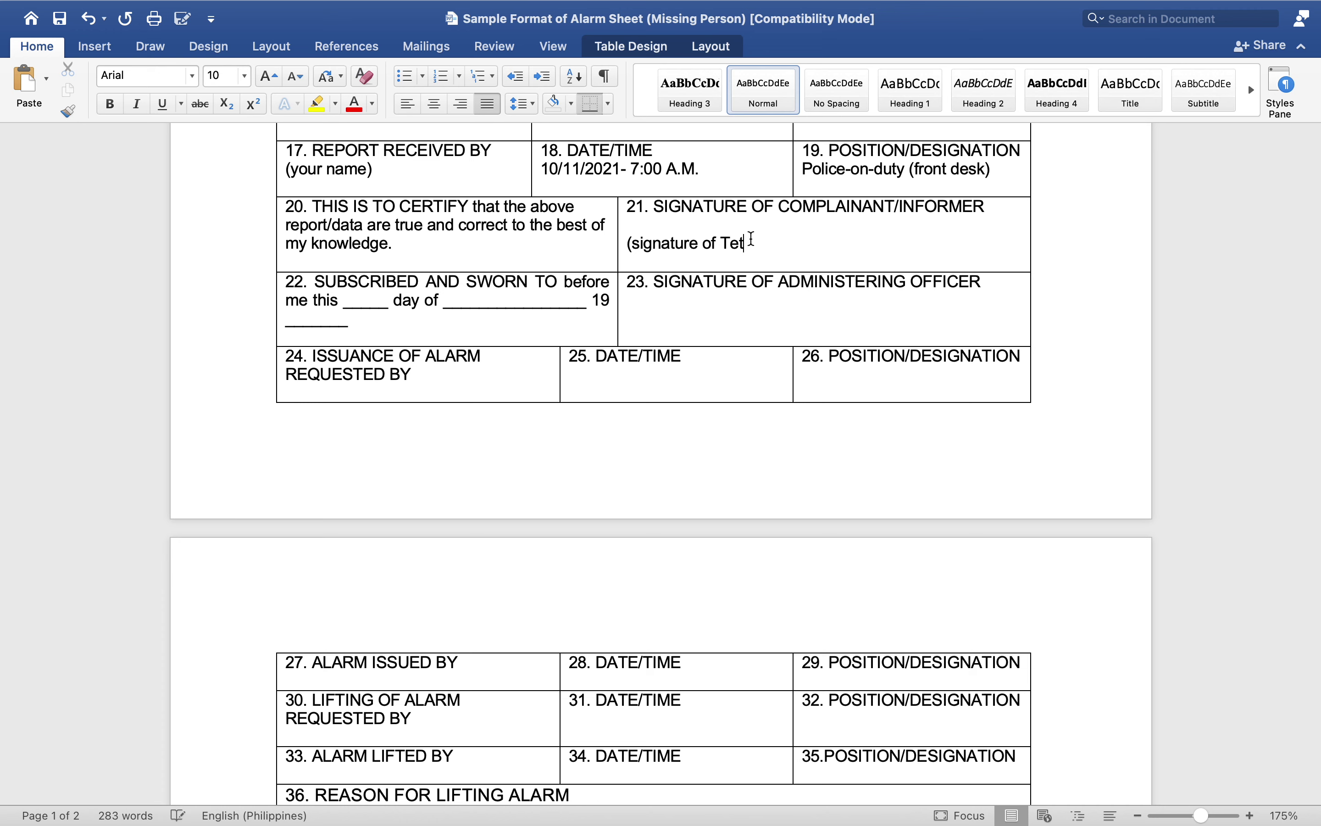
type("ay Biba)")
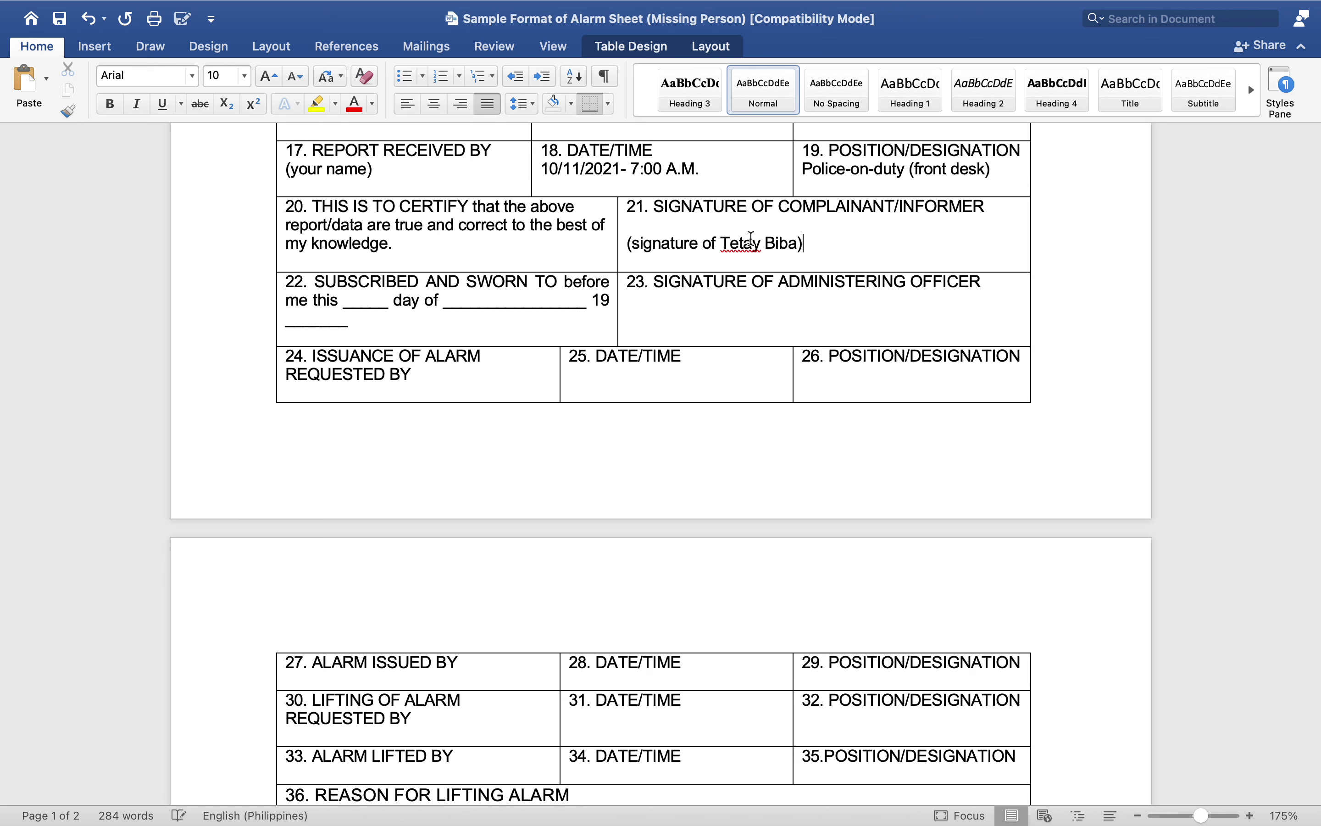
Date item 22 '11th day of October 2021' and add '(your signature)' in item 23
left_click(393, 302)
key("BackSpace")
key("BackSpace")
key("BackSpace")
key("BackSpace")
key("BackSpace")
key("BackSpace")
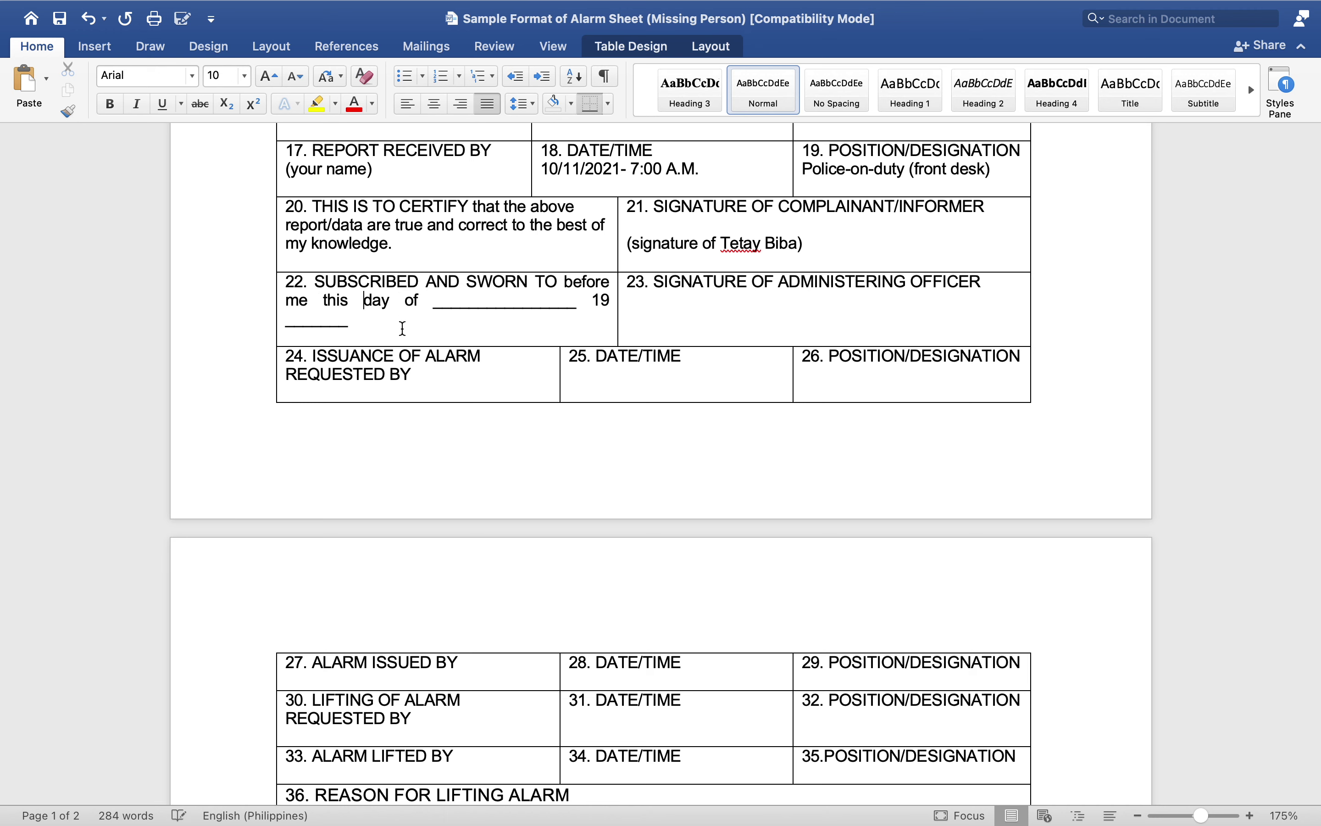
type("11th")
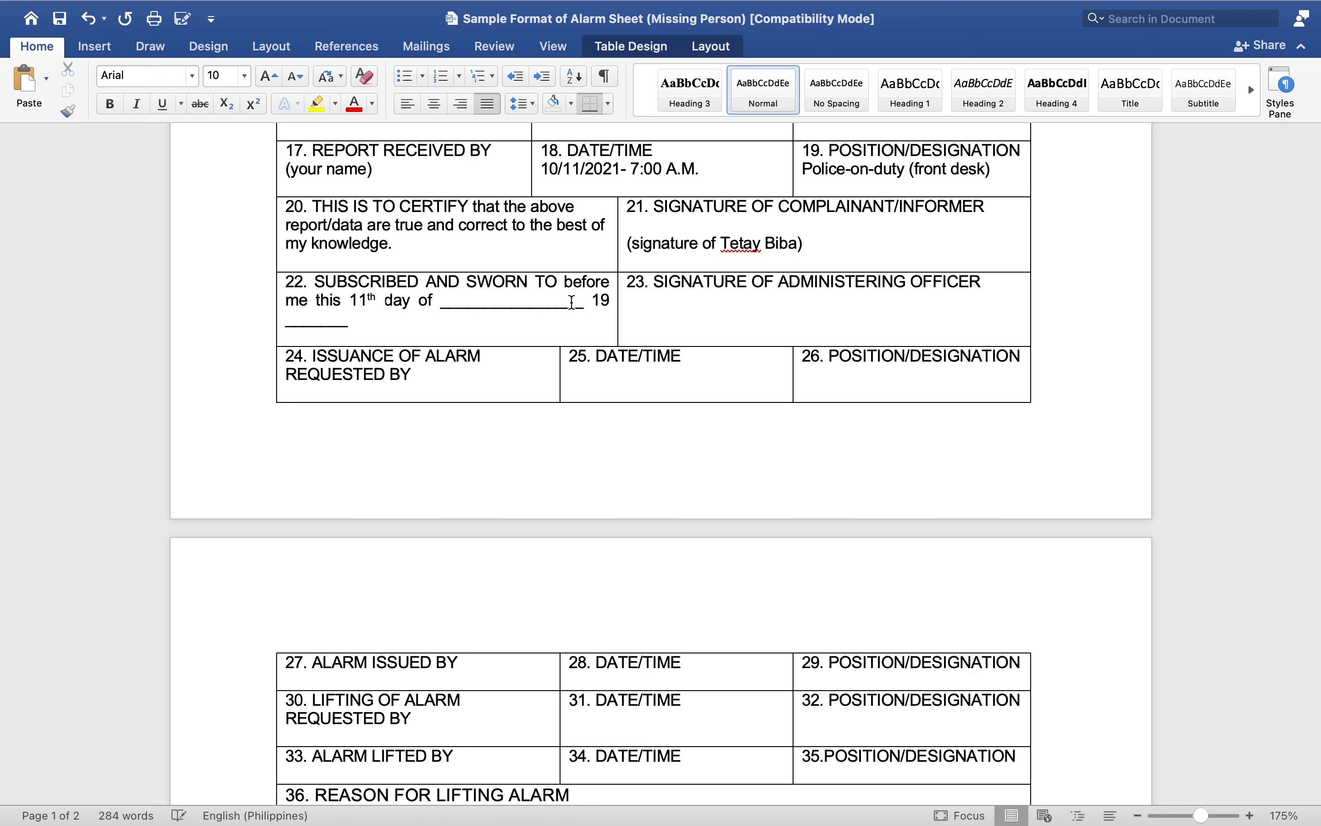
left_click_drag(583, 302, 443, 305)
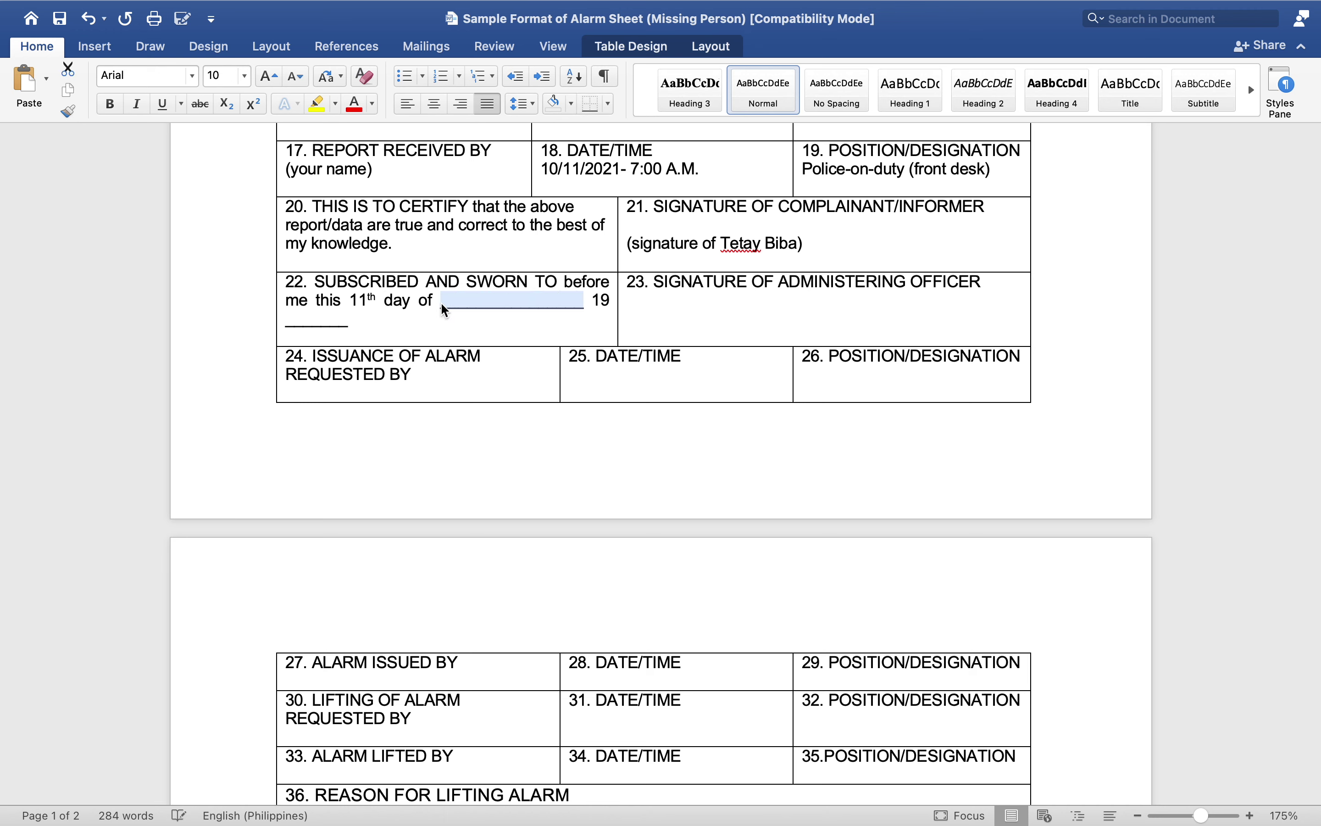
type("OC")
key("BackSpace")
type("c")
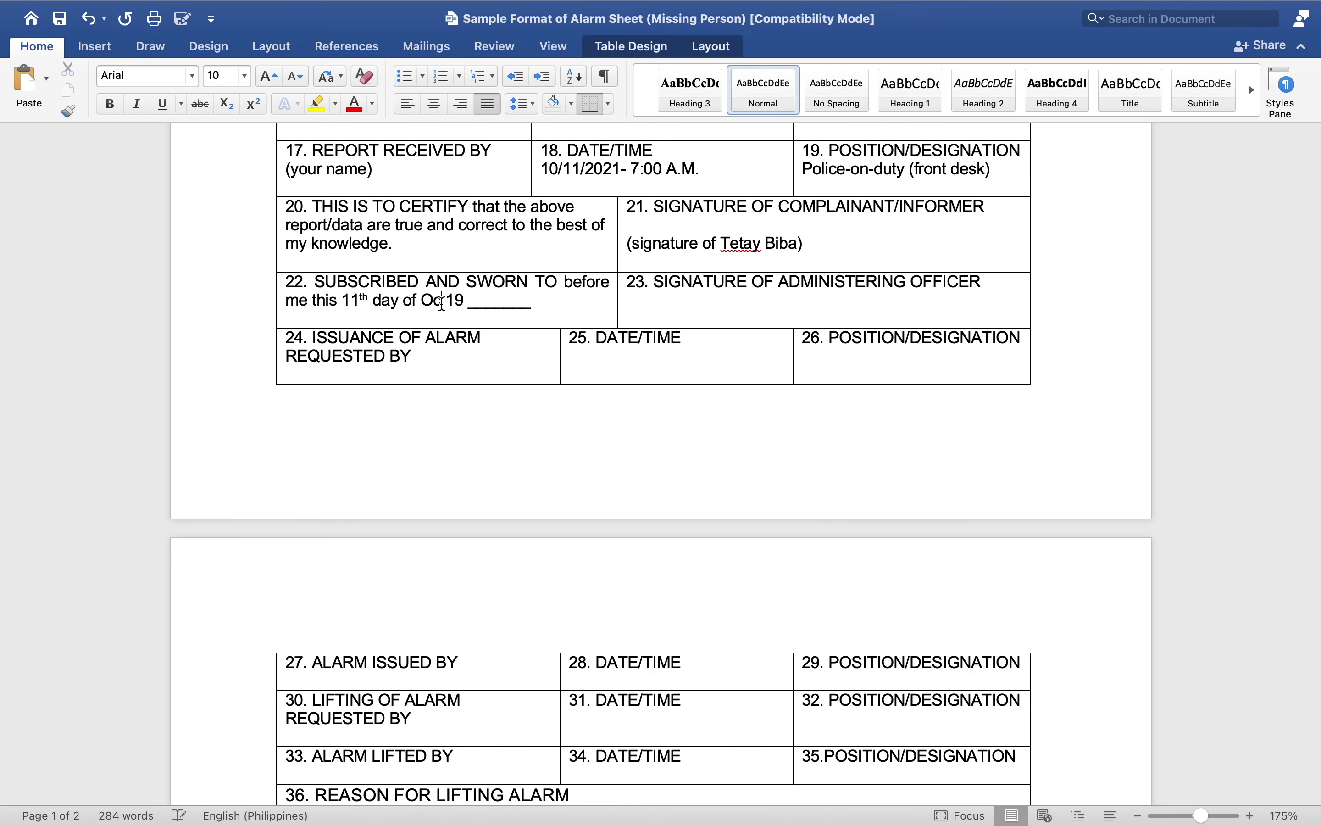
type("tober")
left_click_drag(569, 304, 488, 304)
type("2021")
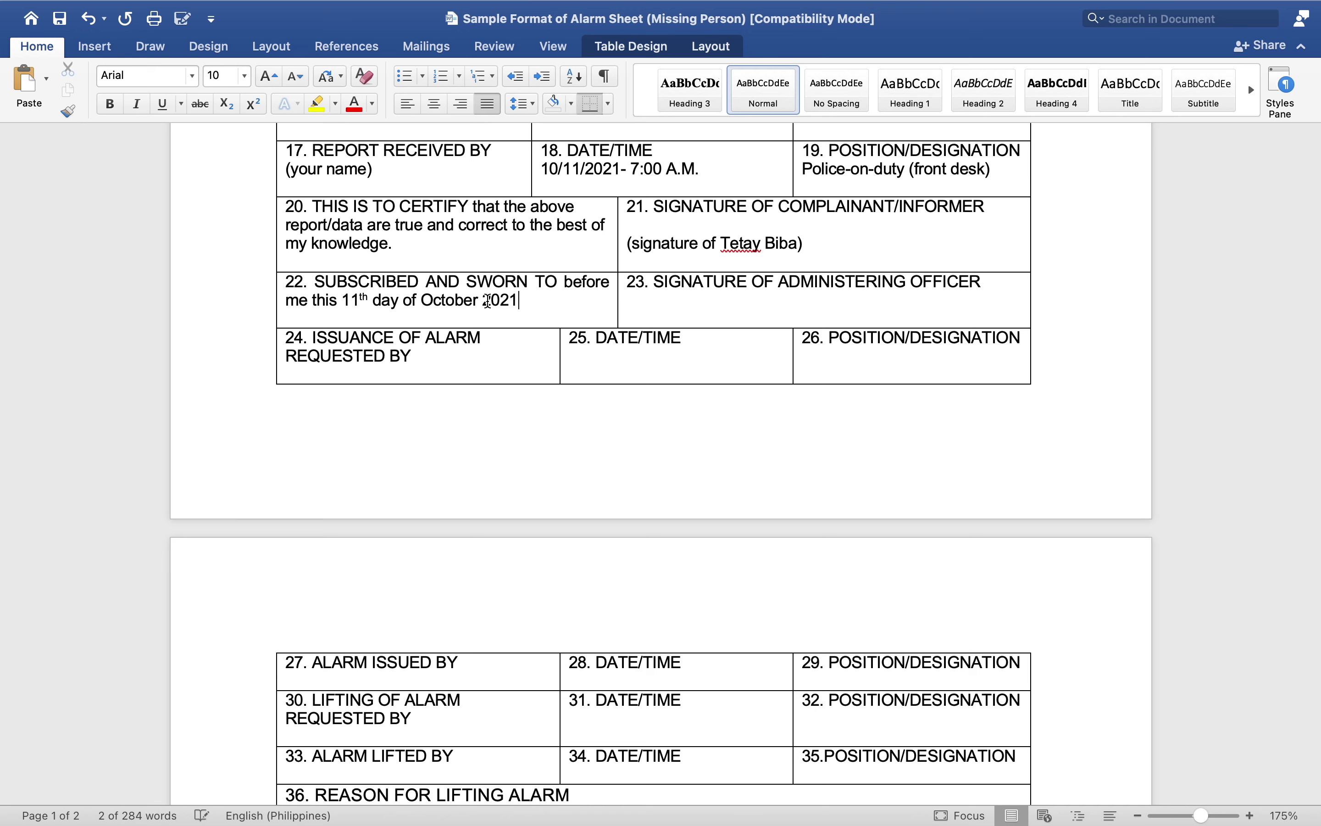
left_click(730, 312)
type("(your signa")
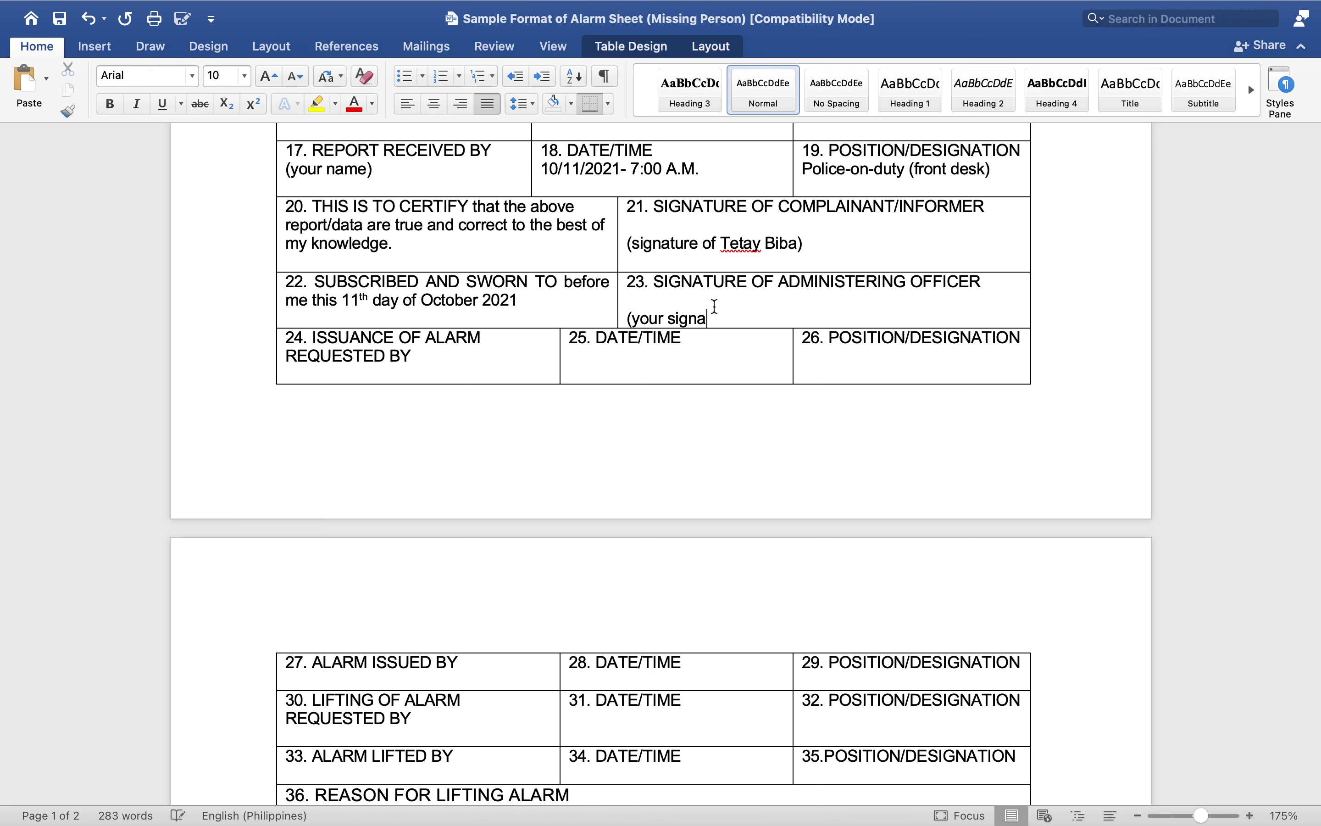
type("ture)")
Enter '(your name)' under REQUESTED BY in item 24
left_click(442, 361)
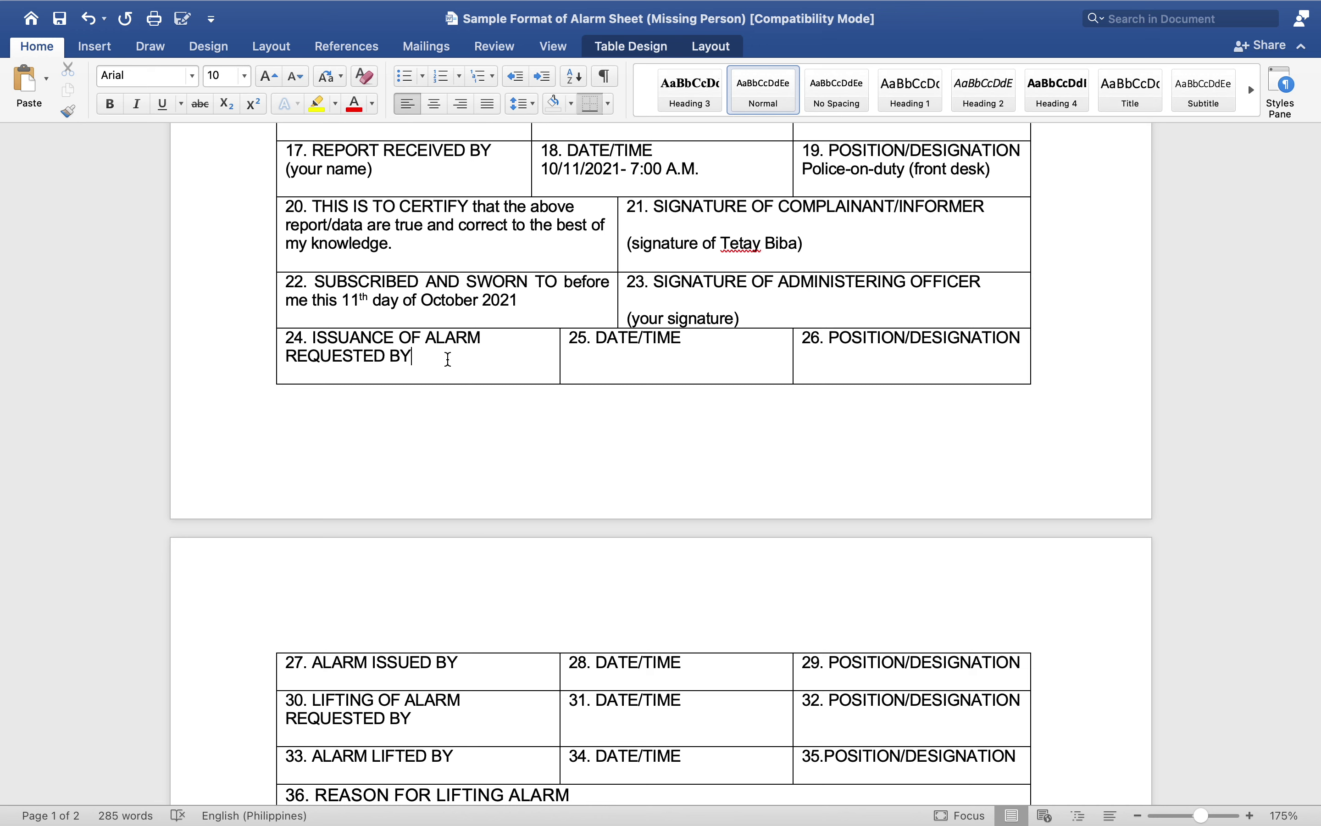
key("Return")
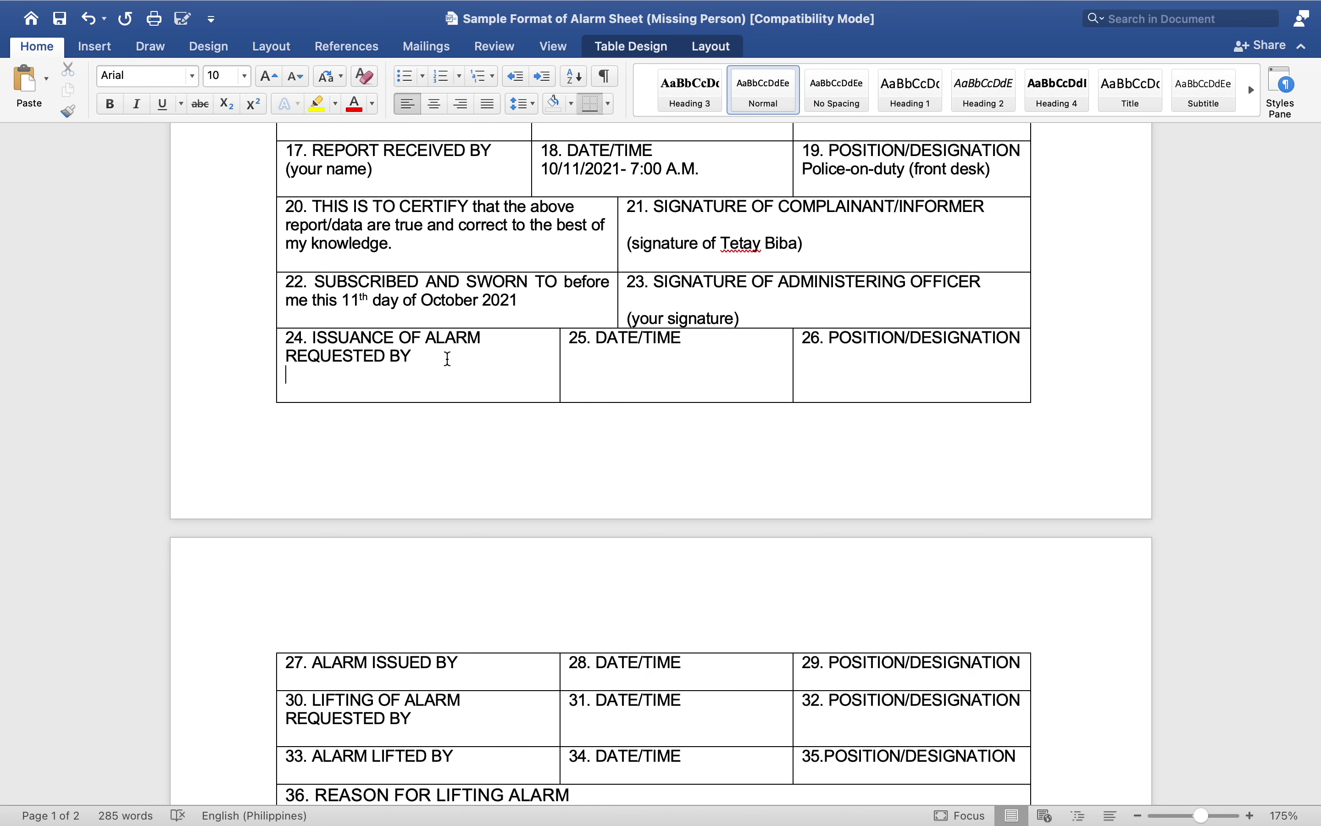
type("your")
key("BackSpace")
key("BackSpace")
key("BackSpace")
key("BackSpace")
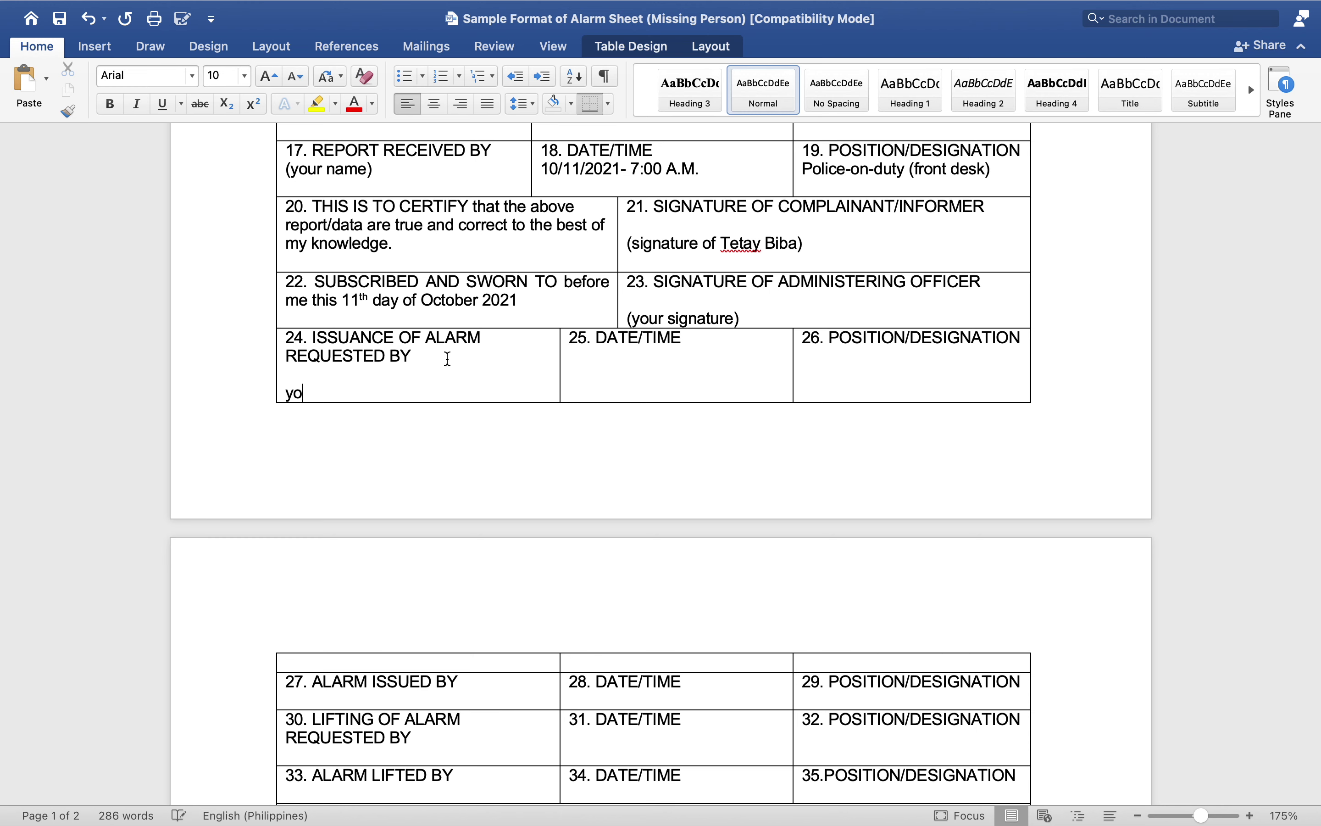
type("(your namw")
key("BackSpace")
type("e)")
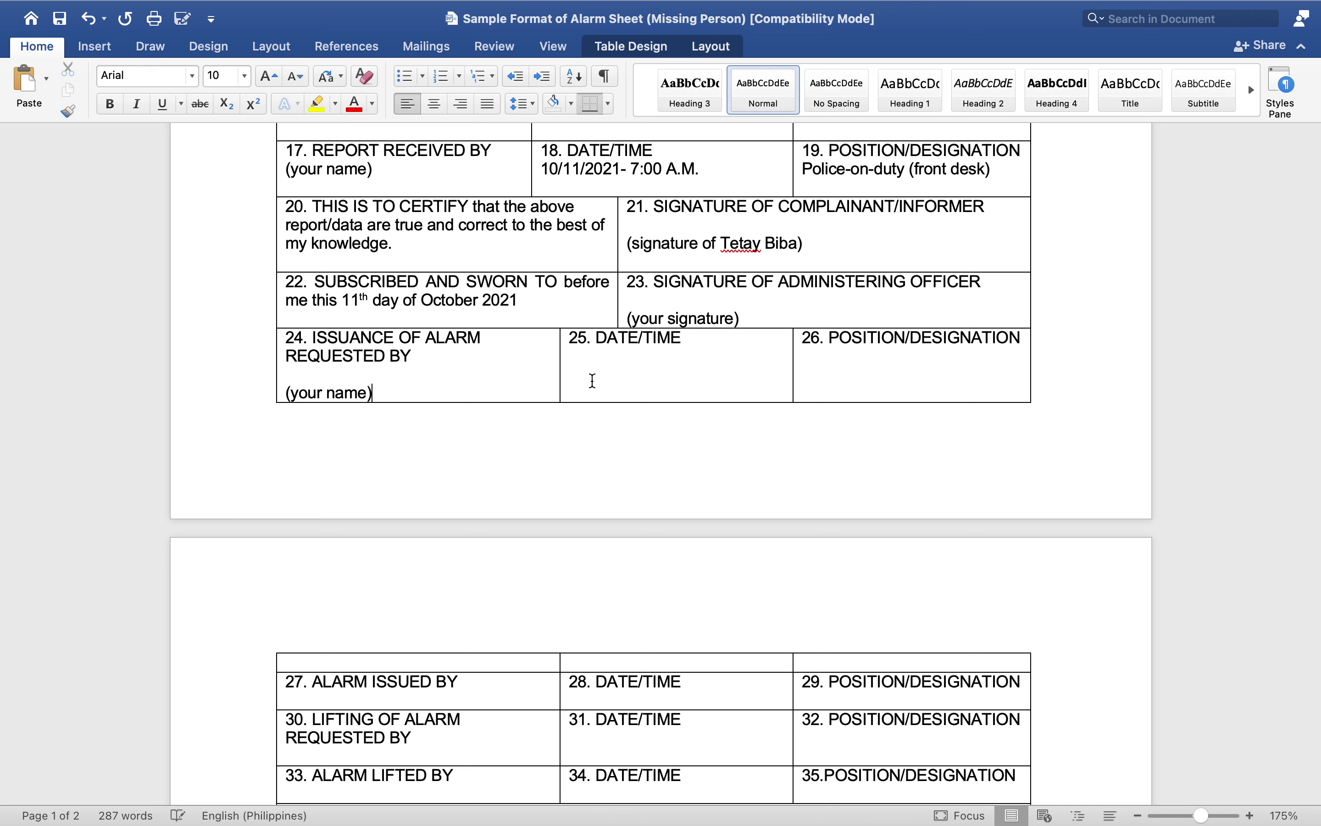
Enter '10/11/2021- 7:30 A.M.' in the item 25 DATE/TIME cell
left_click(626, 387)
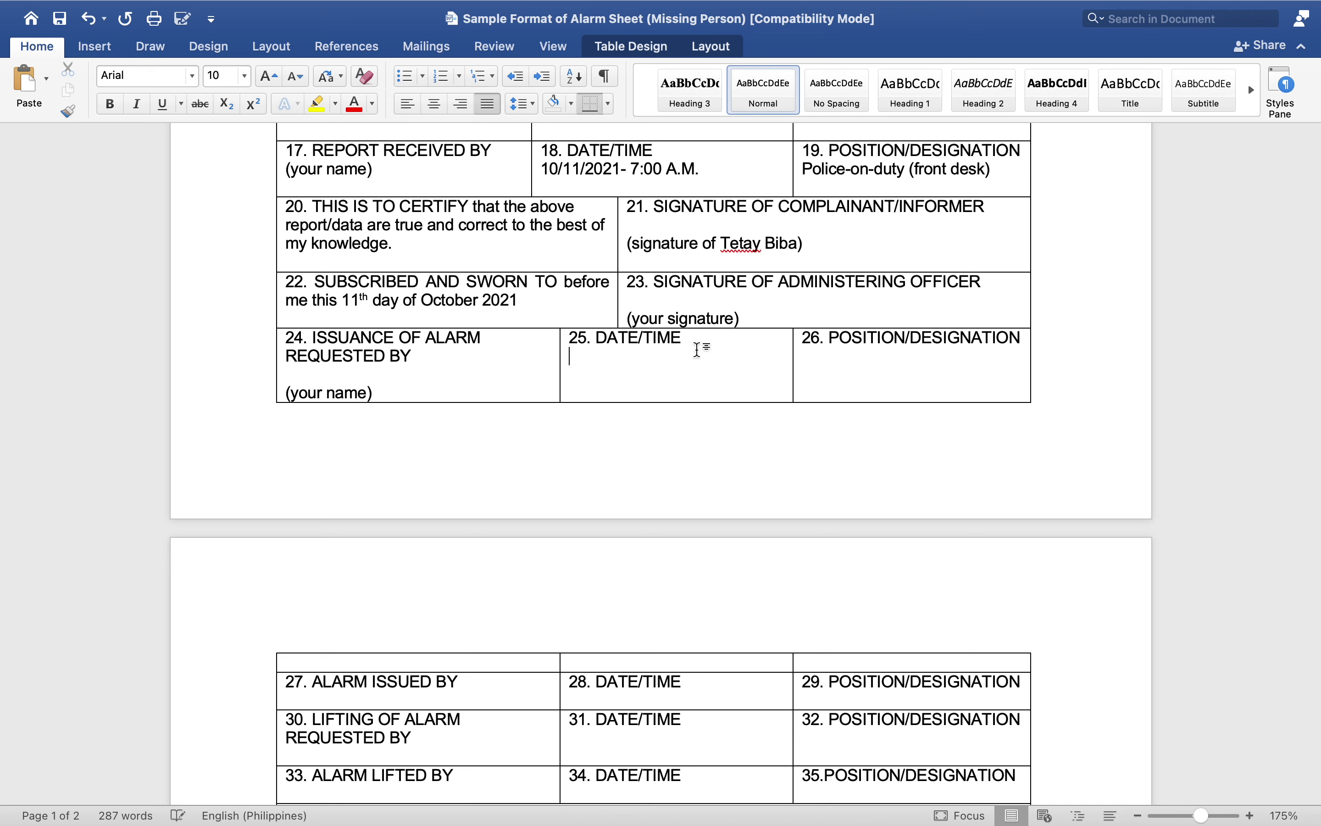
key("Return")
type("10/11")
key("Return")
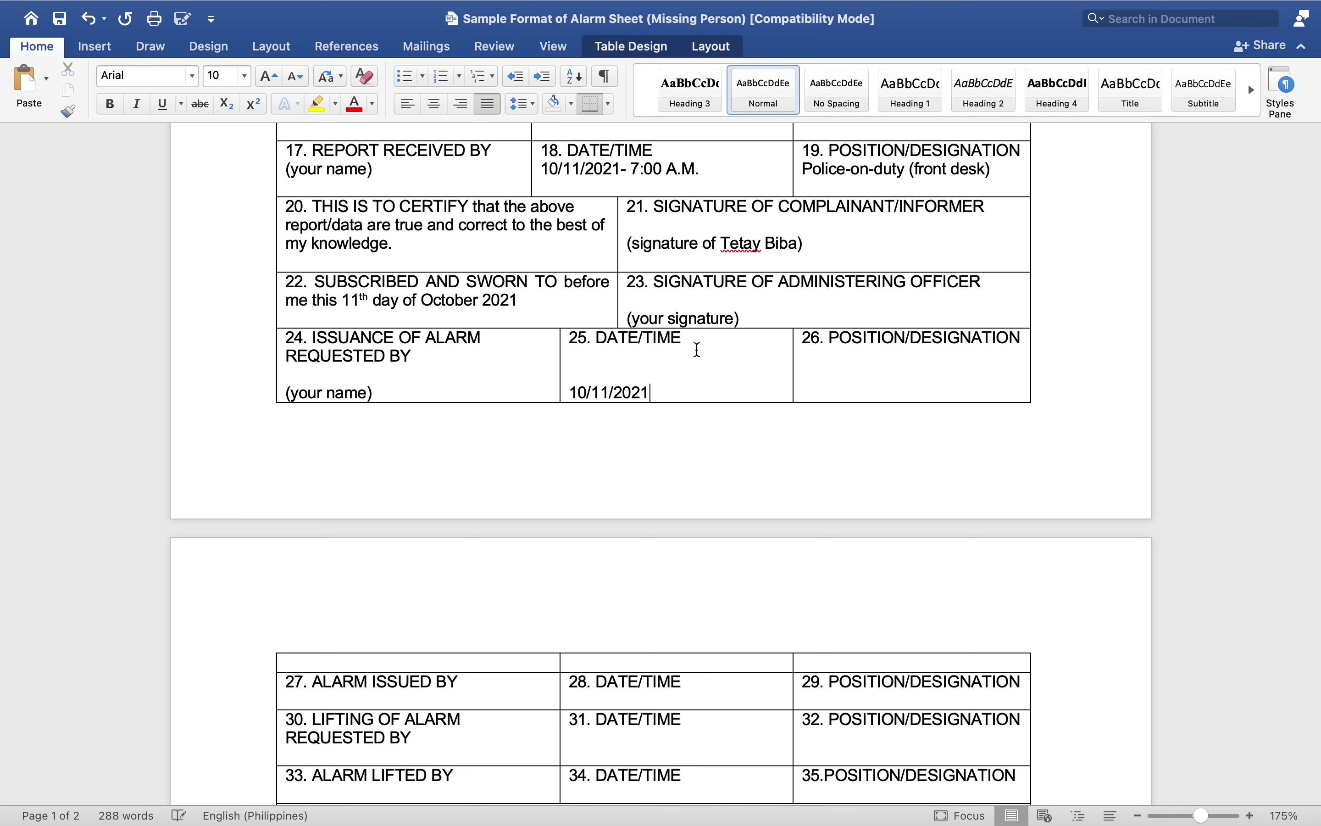
type("- &")
key("BackSpace")
type("7:30 A.M.")
Enter 'Information Officer' as the position in item 26
key("Return")
type("(y")
key("BackSpace")
key("BackSpace")
type("nformation Officer")
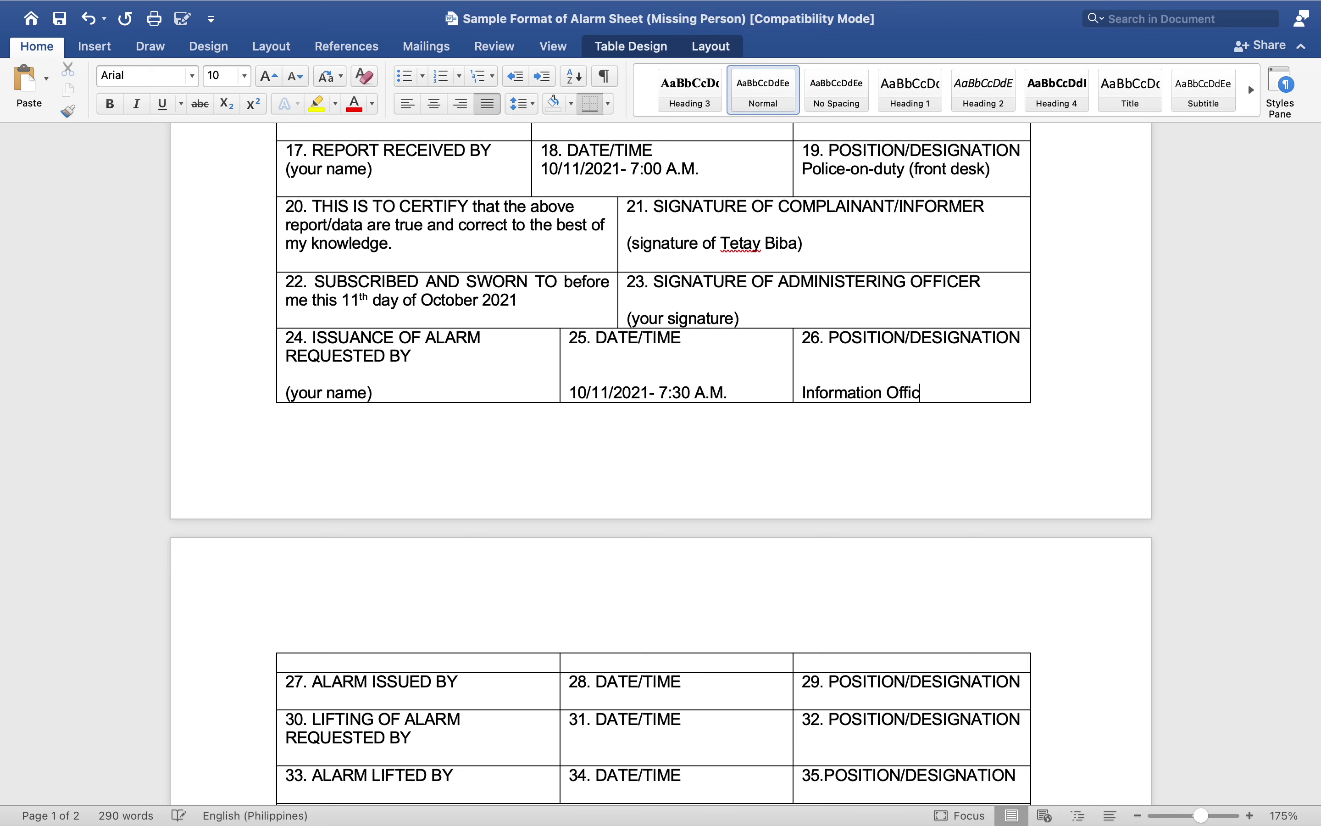
Enter '(your name)', '10/11/2021- 7:30 A.M.' and 'Information Officer' in items 27, 28 and 29
left_click(470, 686)
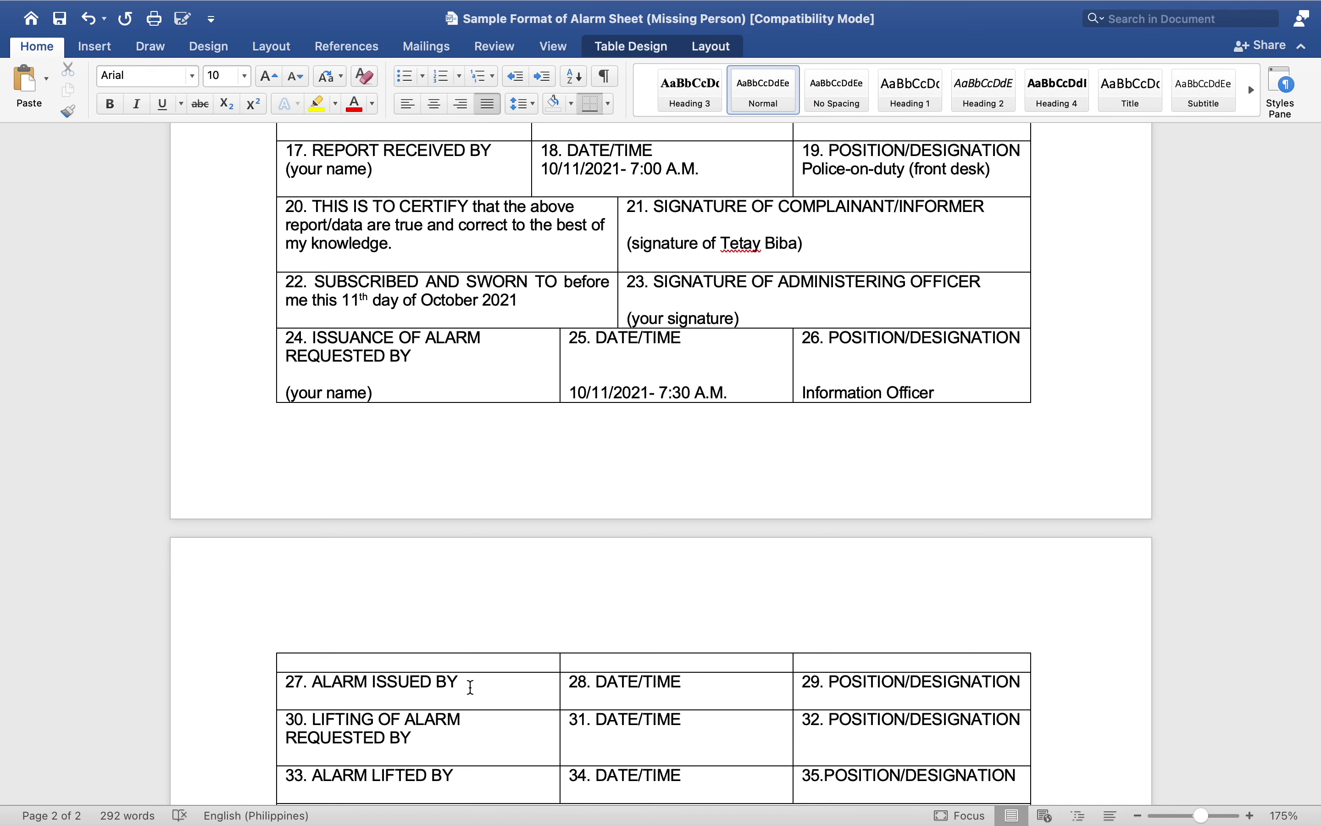
key("Return")
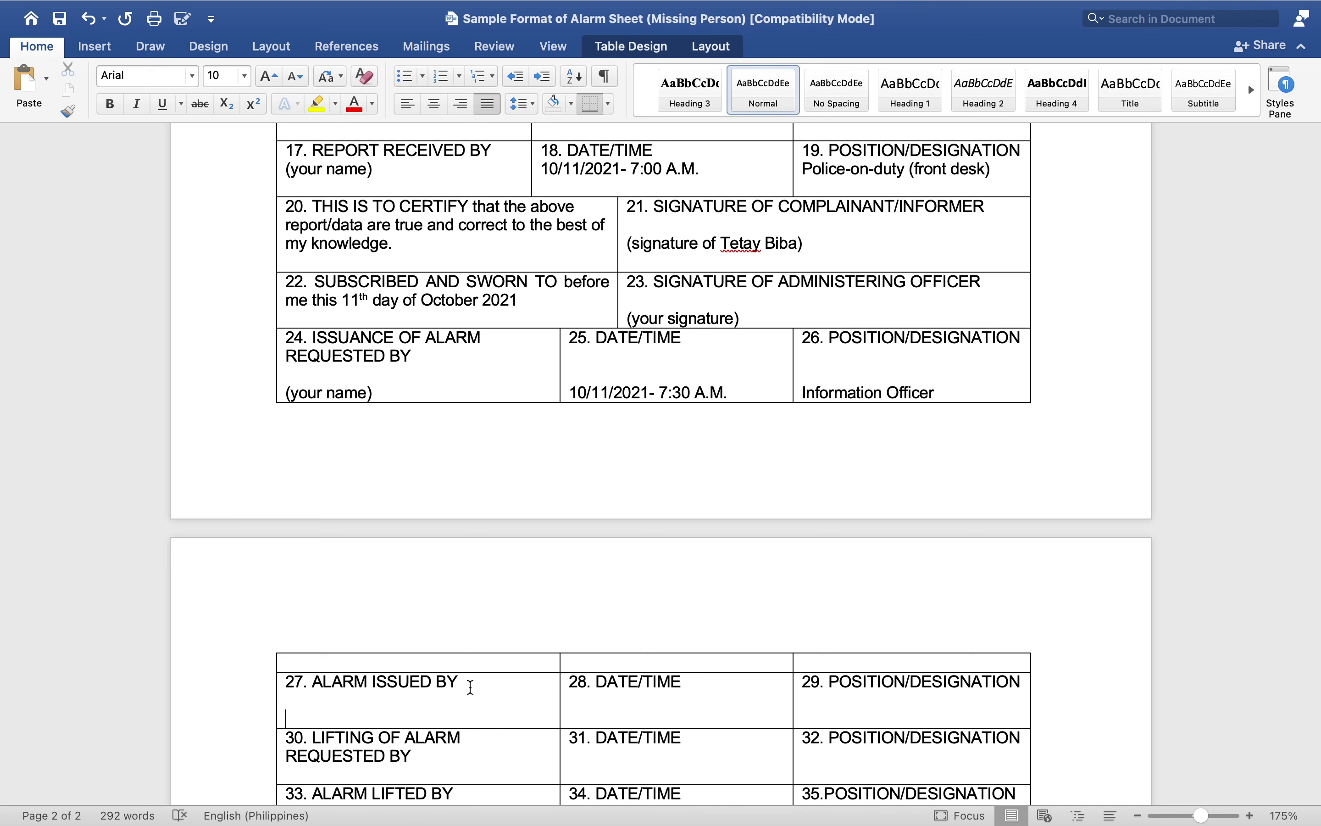
type("(your name)")
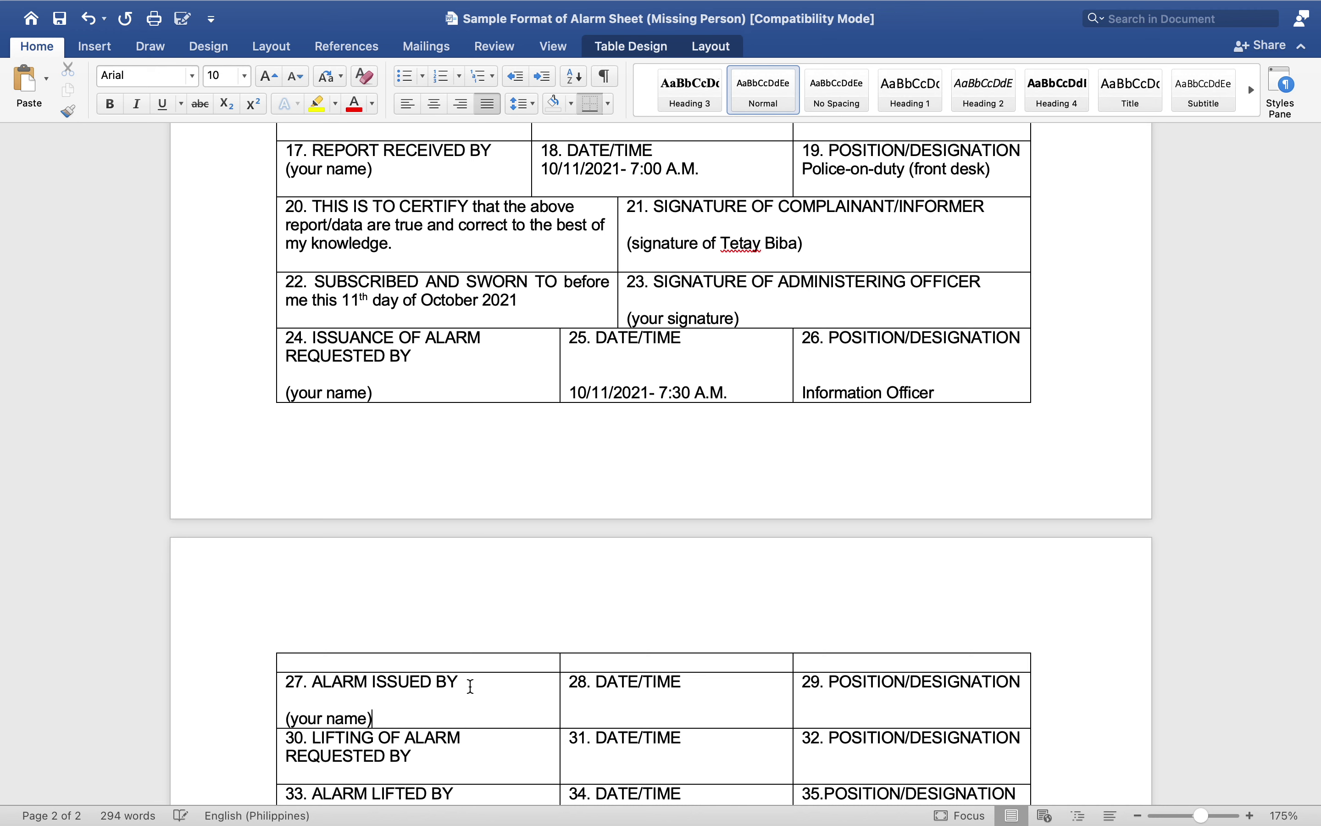
left_click(608, 699)
type("10/11/2")
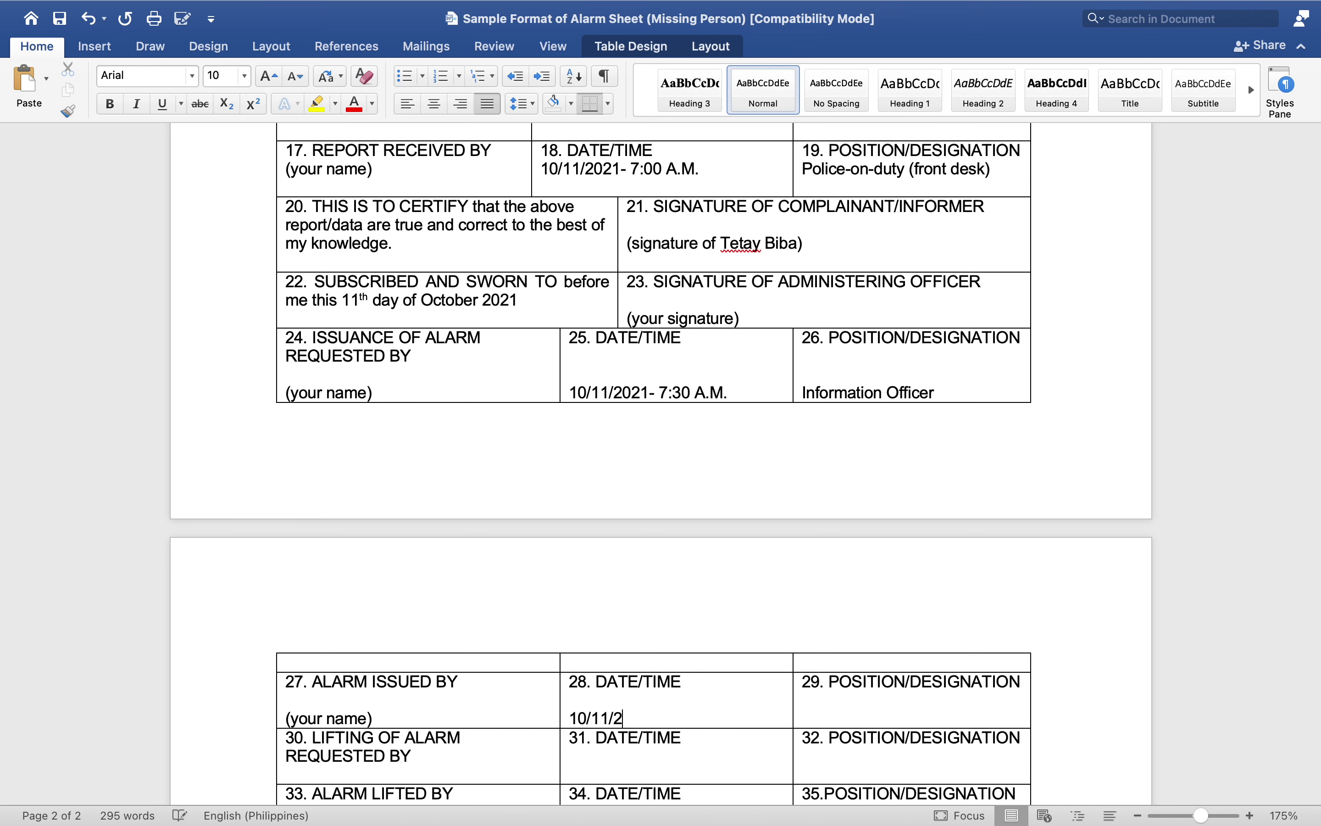
type("021- 7:30 A.M.")
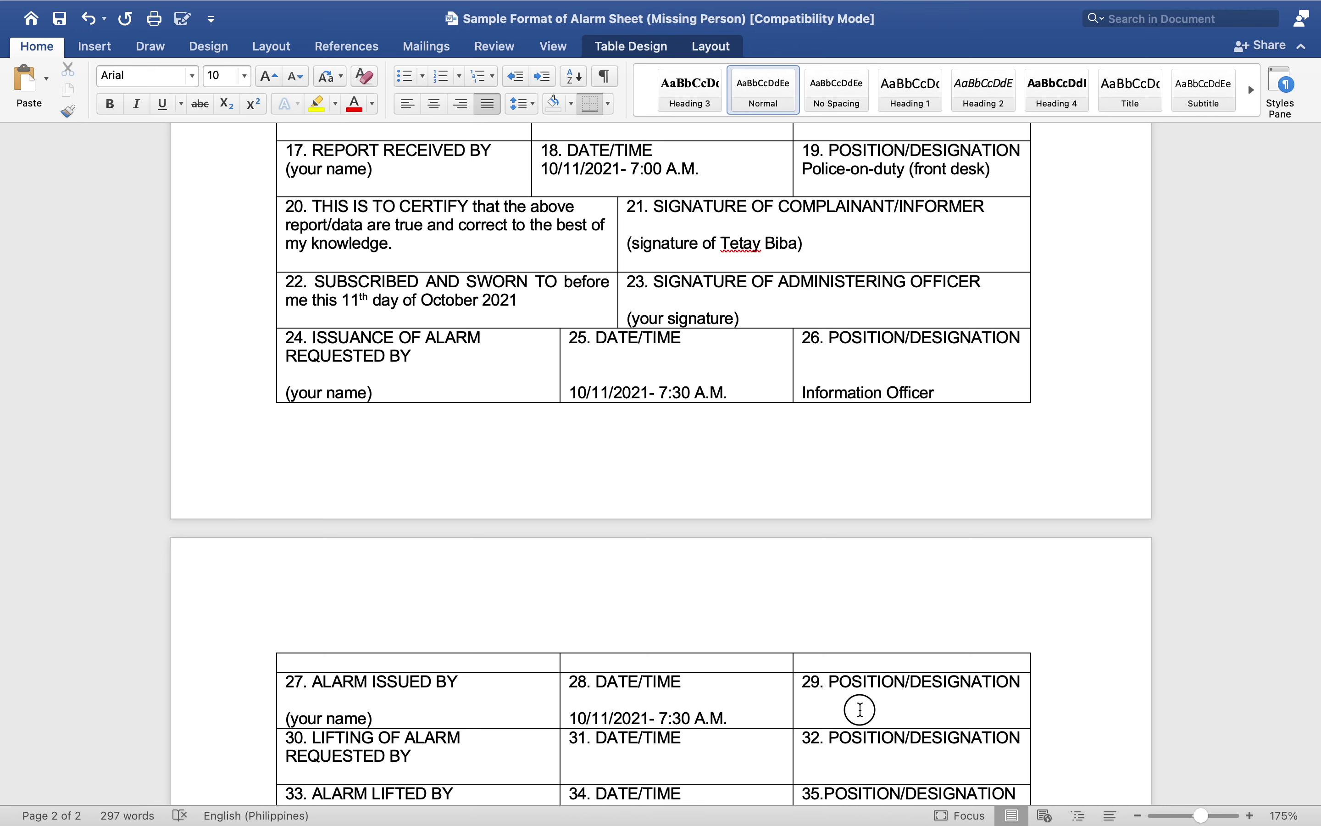
left_click(861, 705)
type("Information Officer")
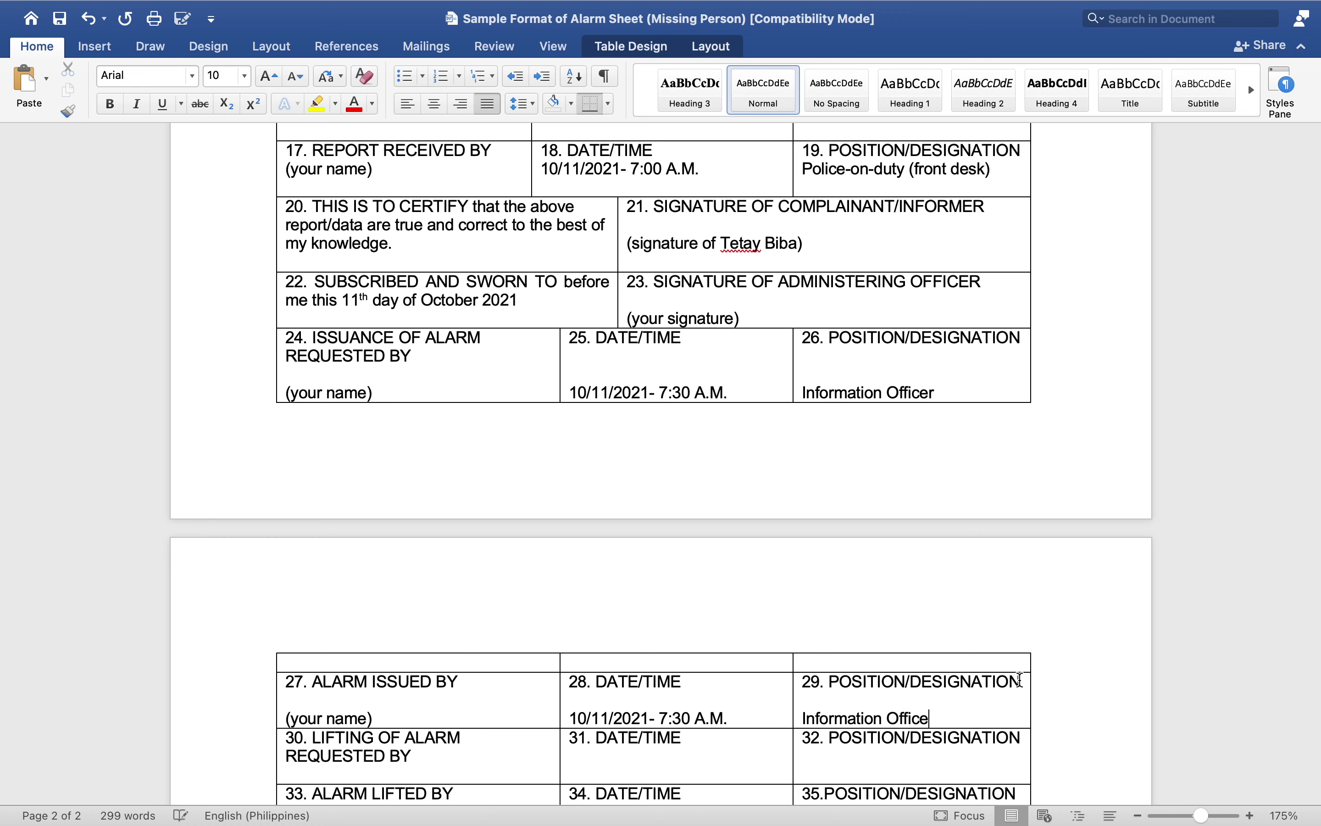
key("Down")
key("Down")
key("Down")
key("Down")
key("Down")
key("Down")
key("Down")
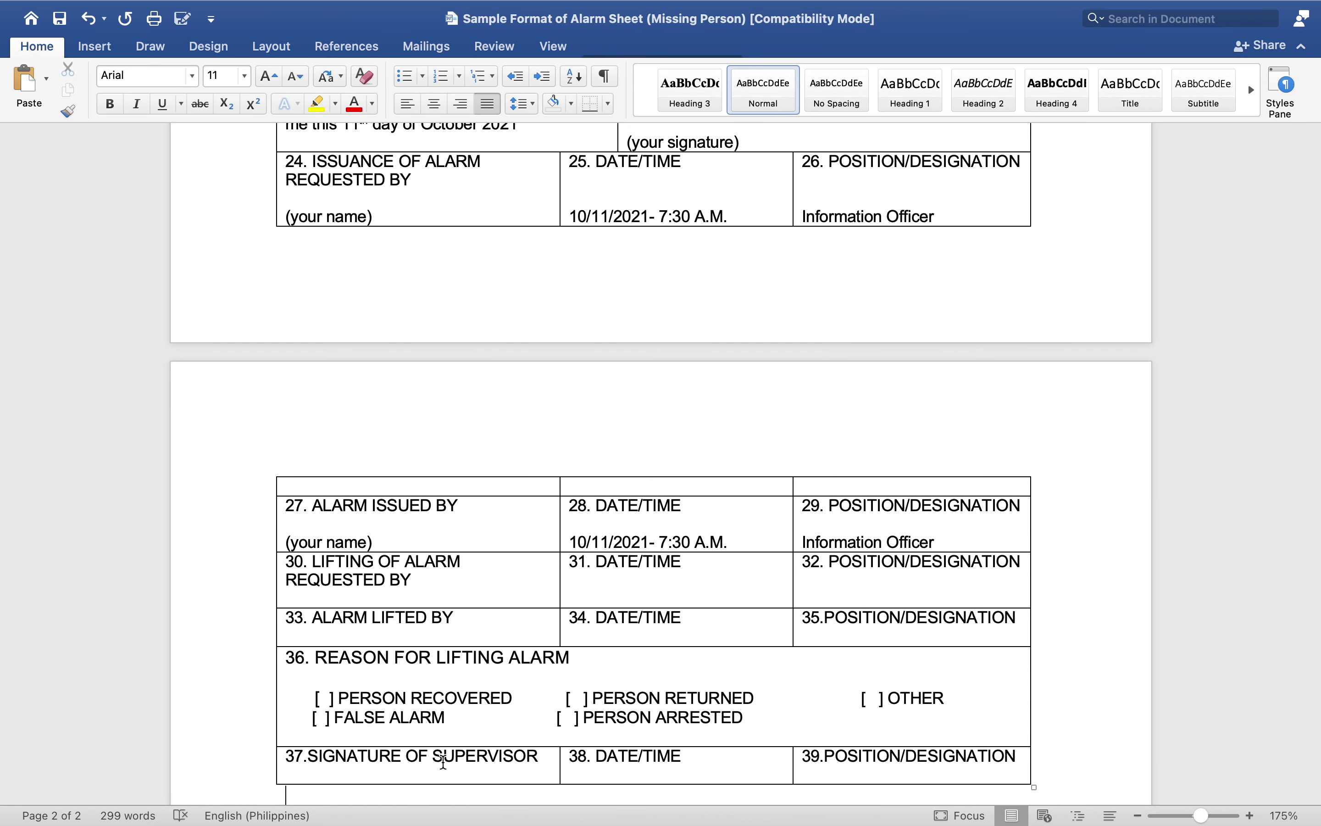
Enter '(your name)' under 33. ALARM LIFTED BY
left_click(428, 562)
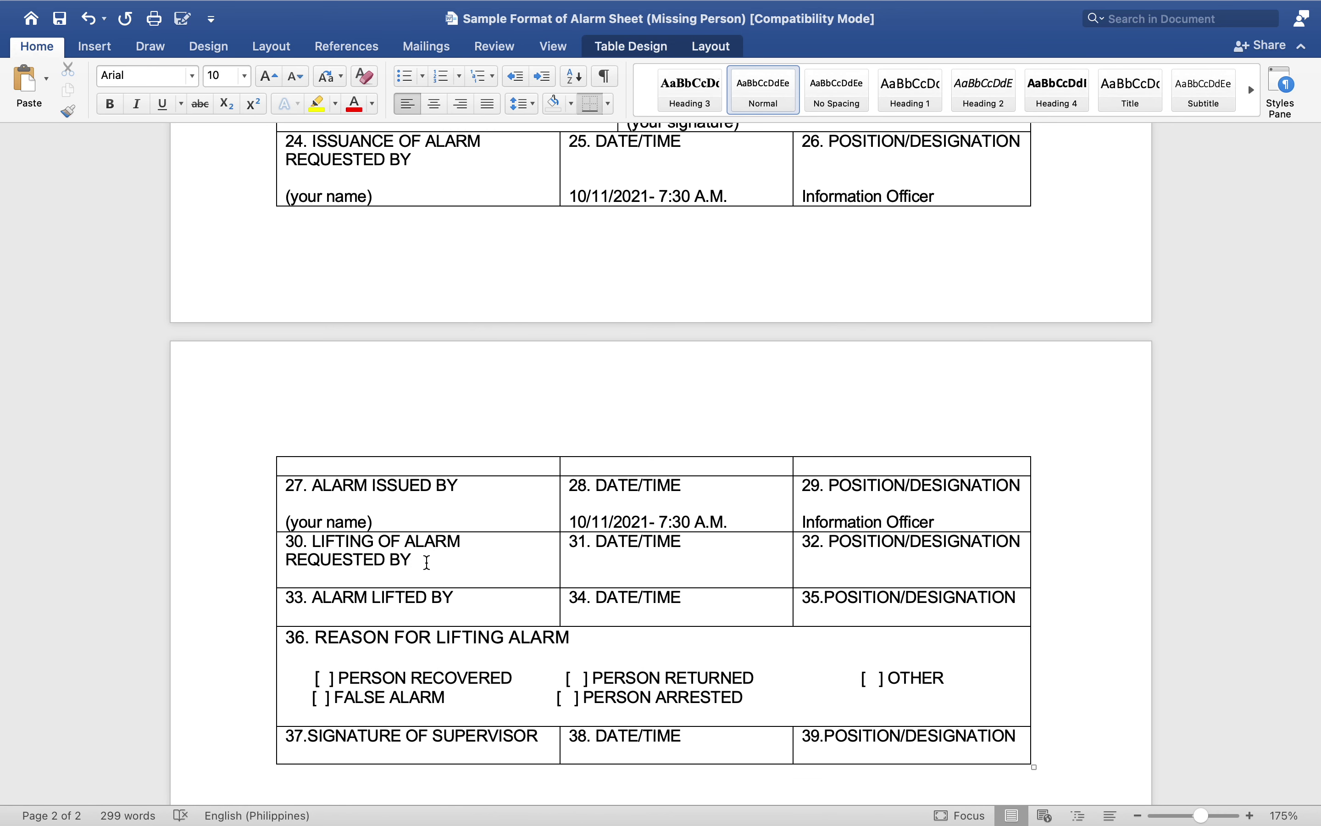
left_click(291, 573)
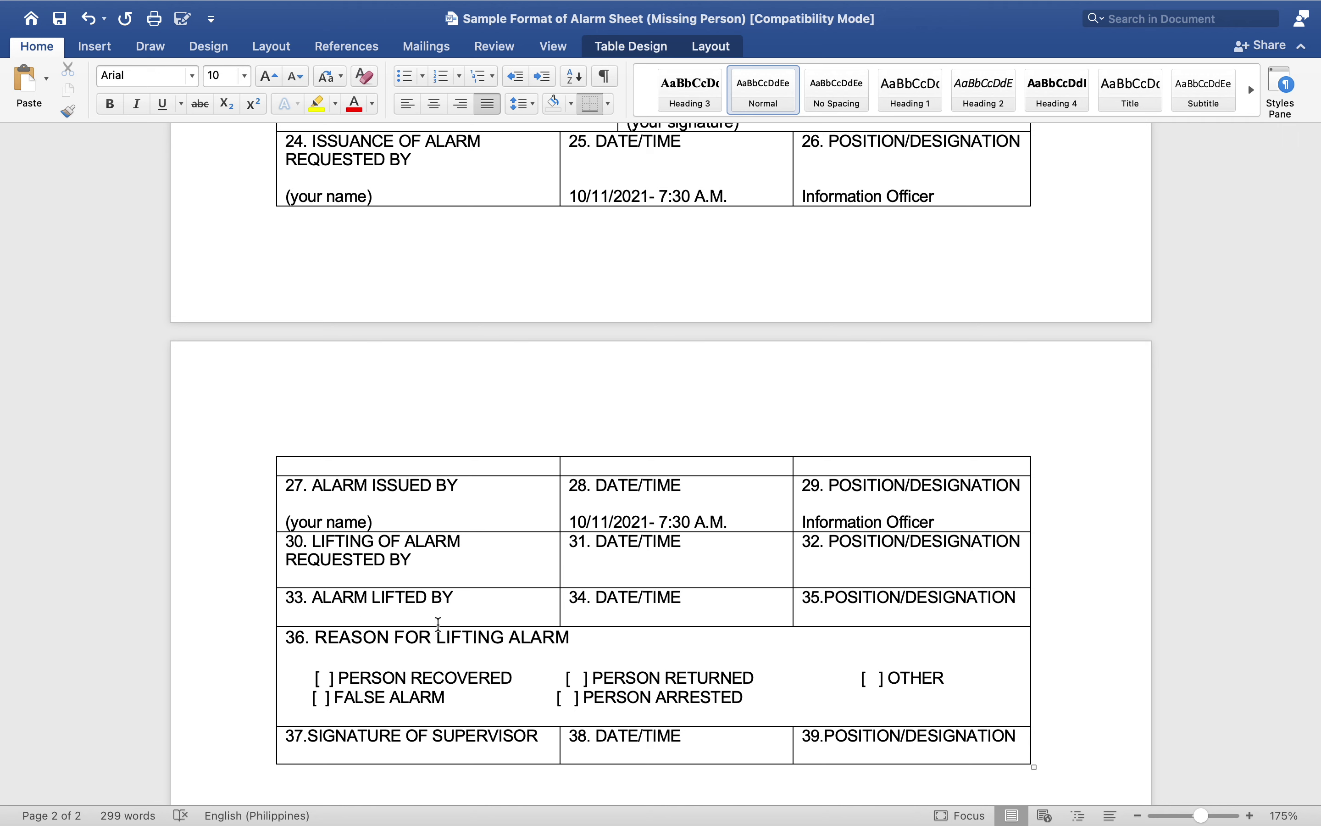
left_click(439, 624)
key("Return")
type("(your name")
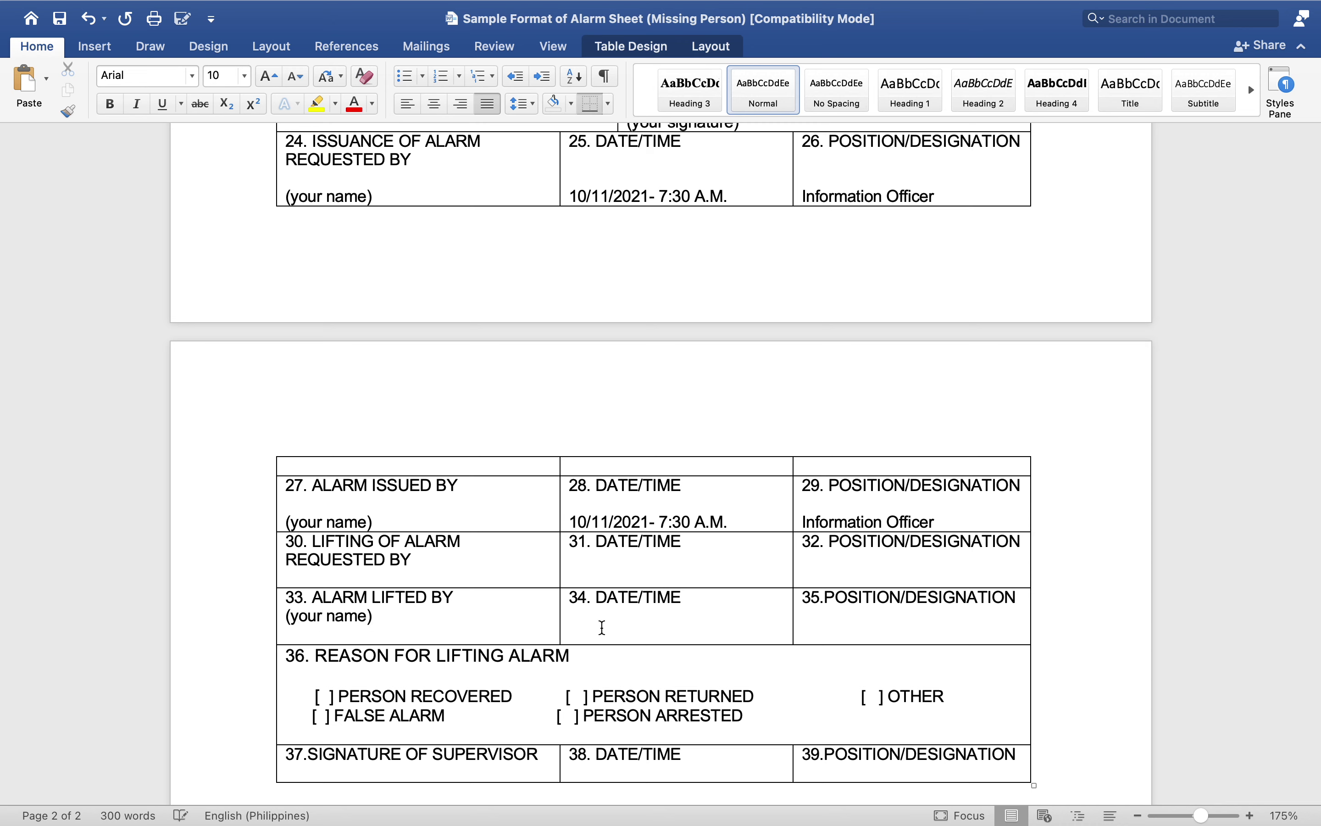
Type the supervisor's name with '----' and 'COP', and check PERSON RETURNED with '/'
left_click(602, 627)
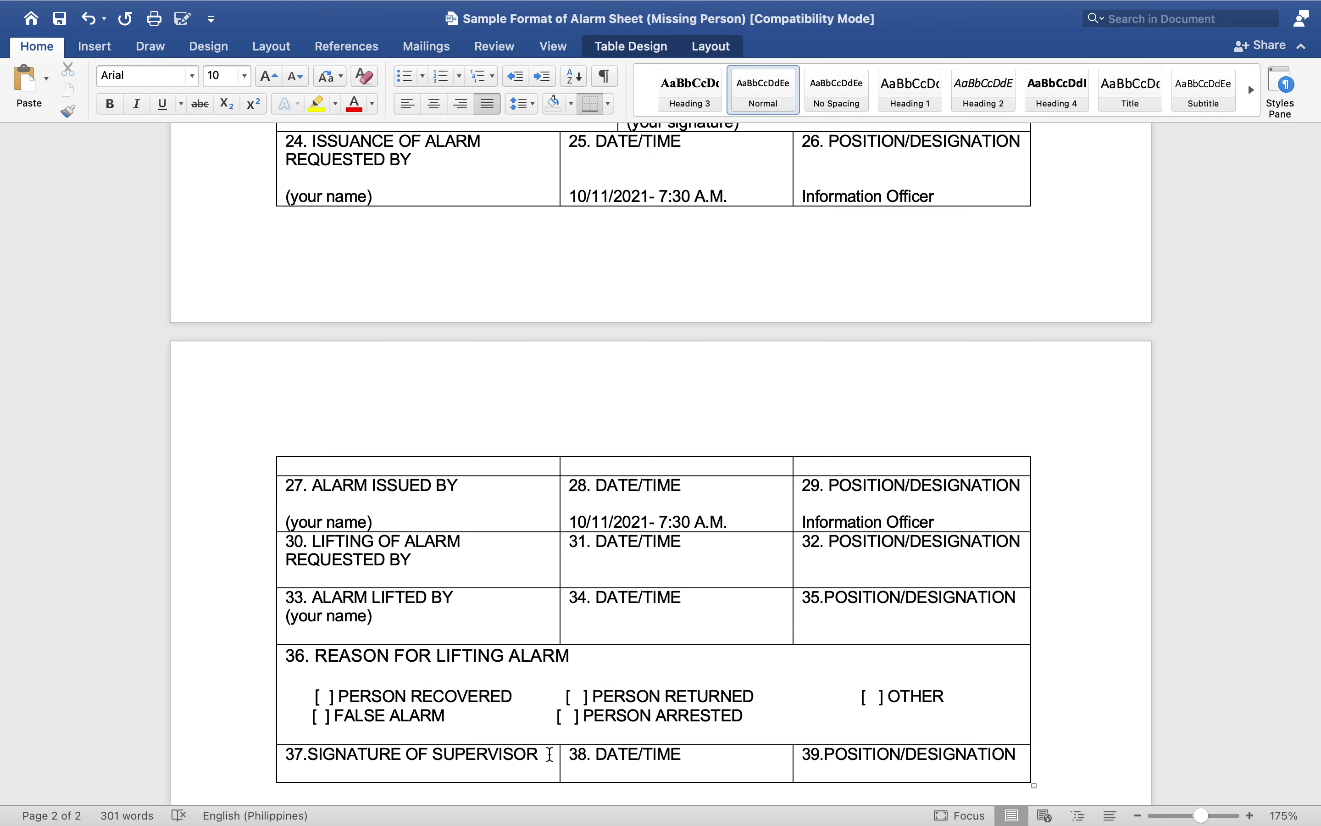
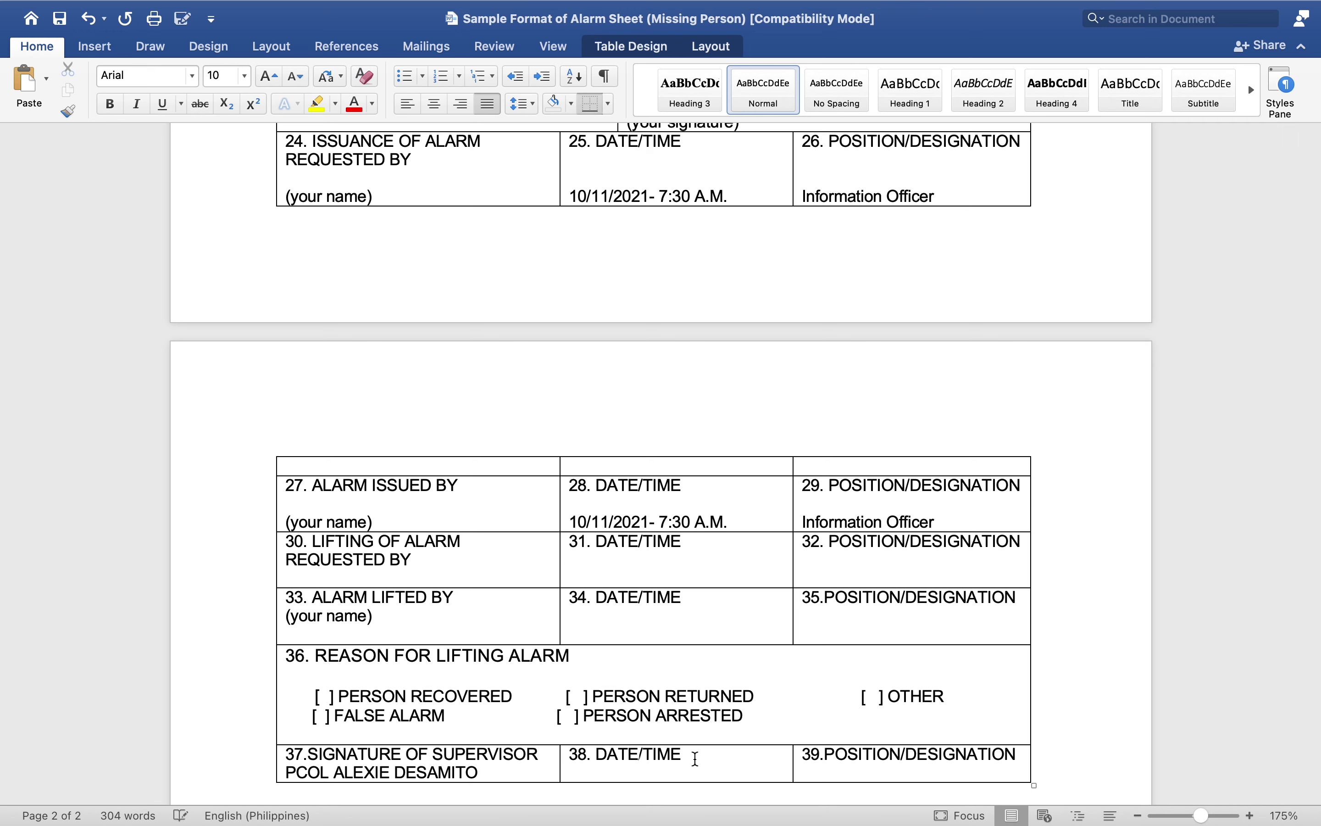
type("----")
type("COP")
left_click(579, 697)
type(";")
key("BackSpace")
type("/")
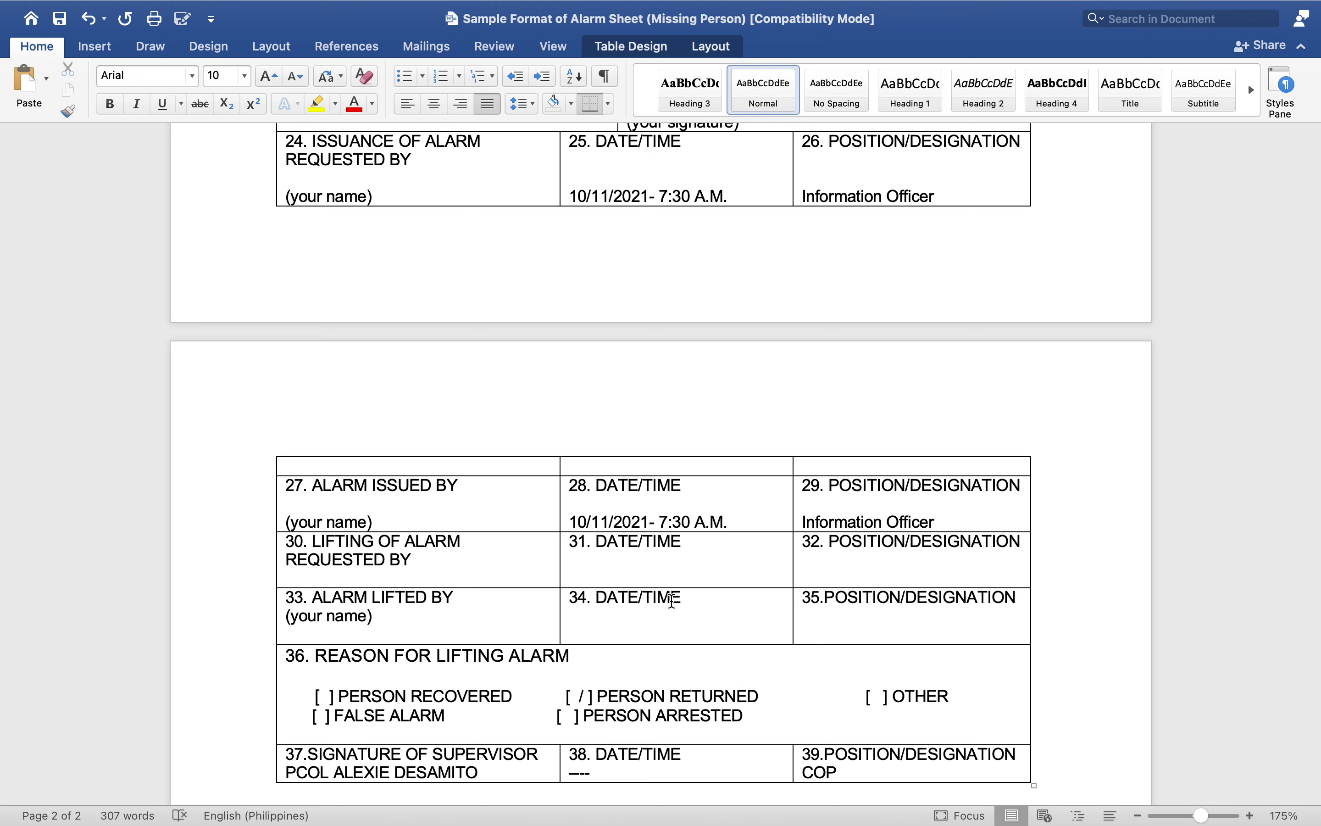
left_click(688, 599)
scroll(689, 599, "up", 15)
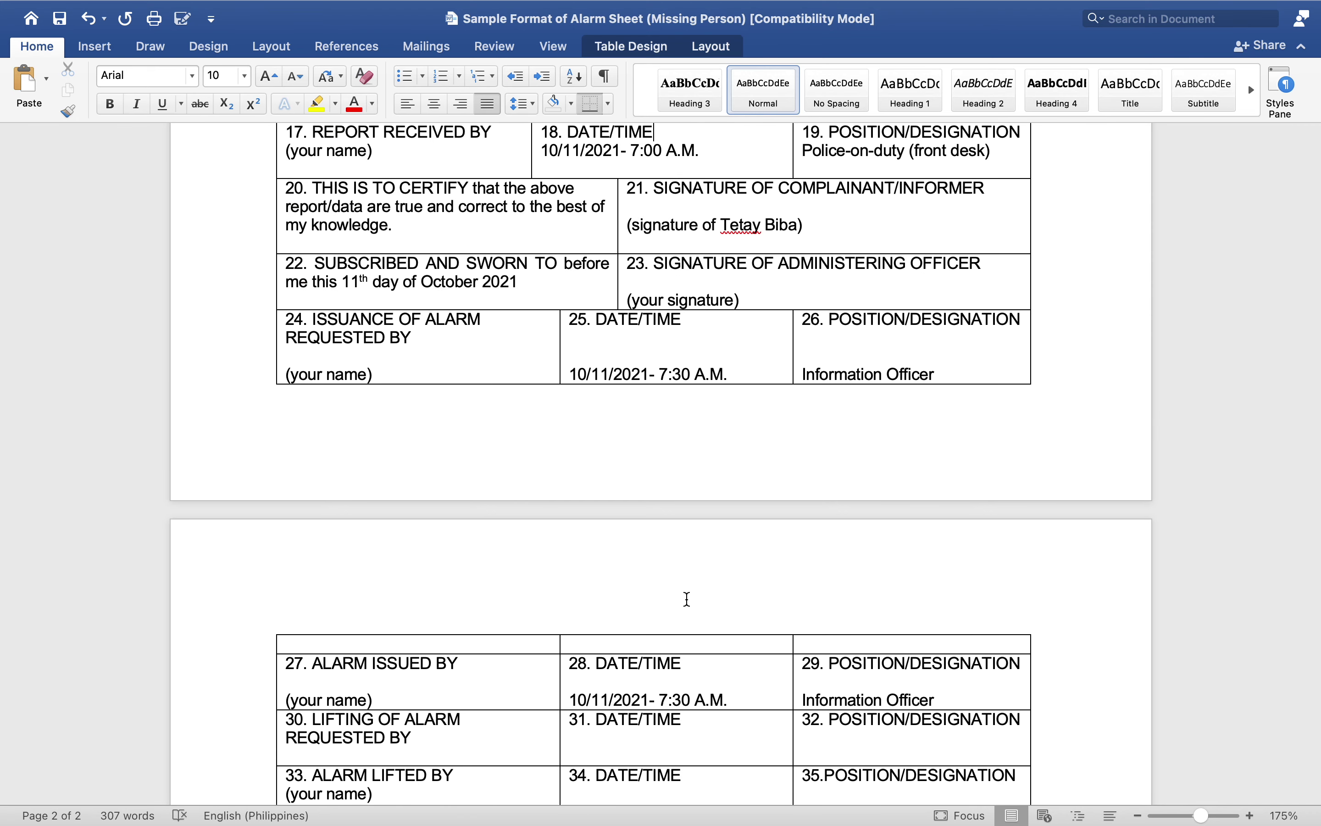
scroll(688, 599, "up", 15)
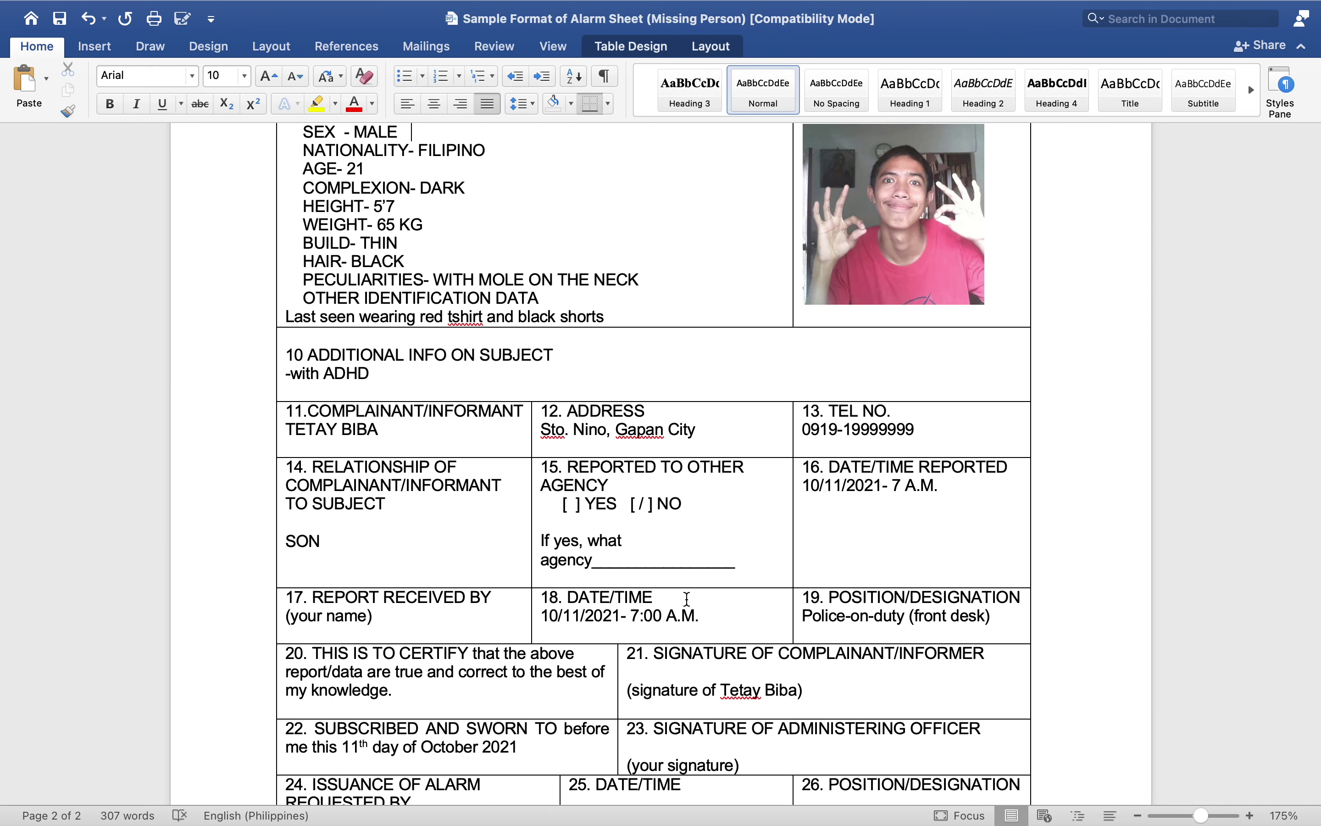
scroll(687, 599, "up", 3)
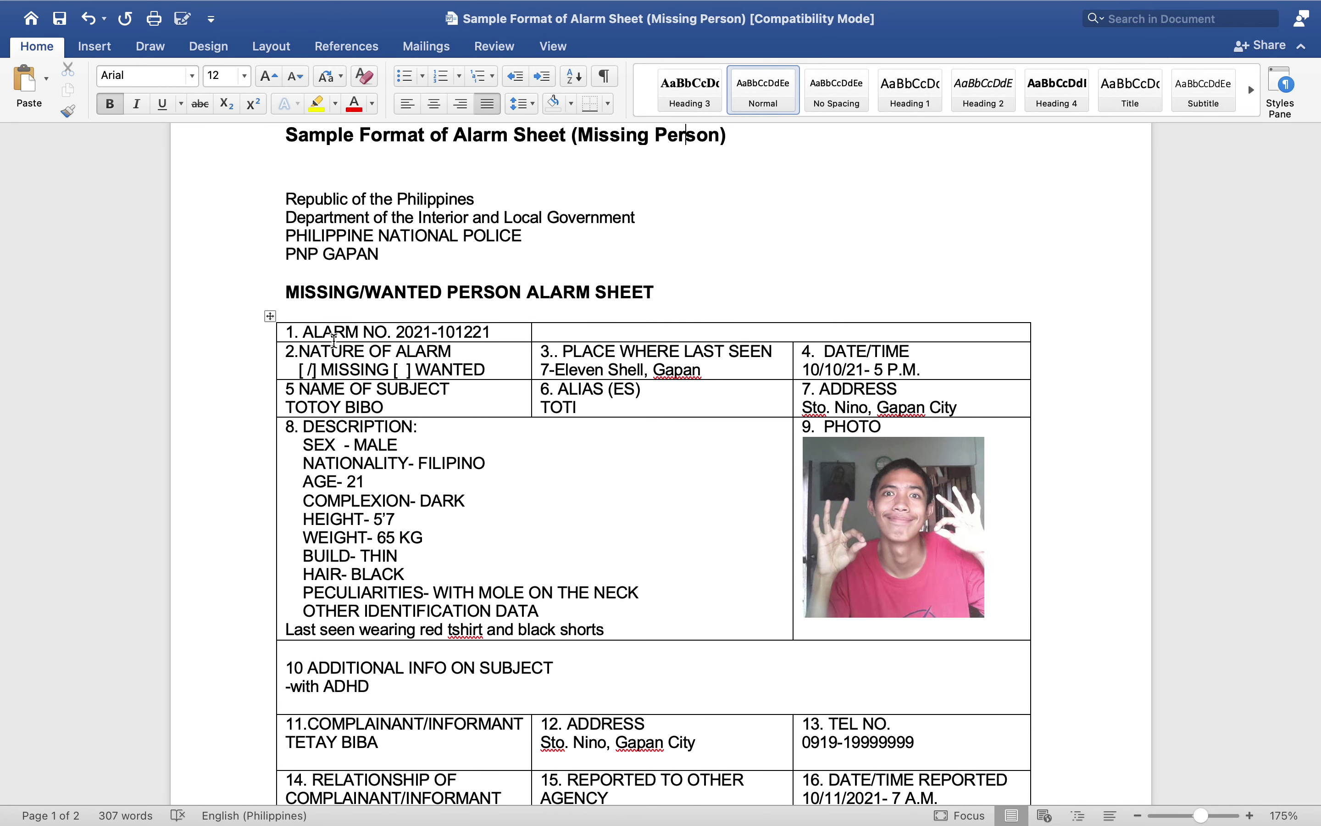
left_click(399, 334)
left_click_drag(399, 334, 475, 331)
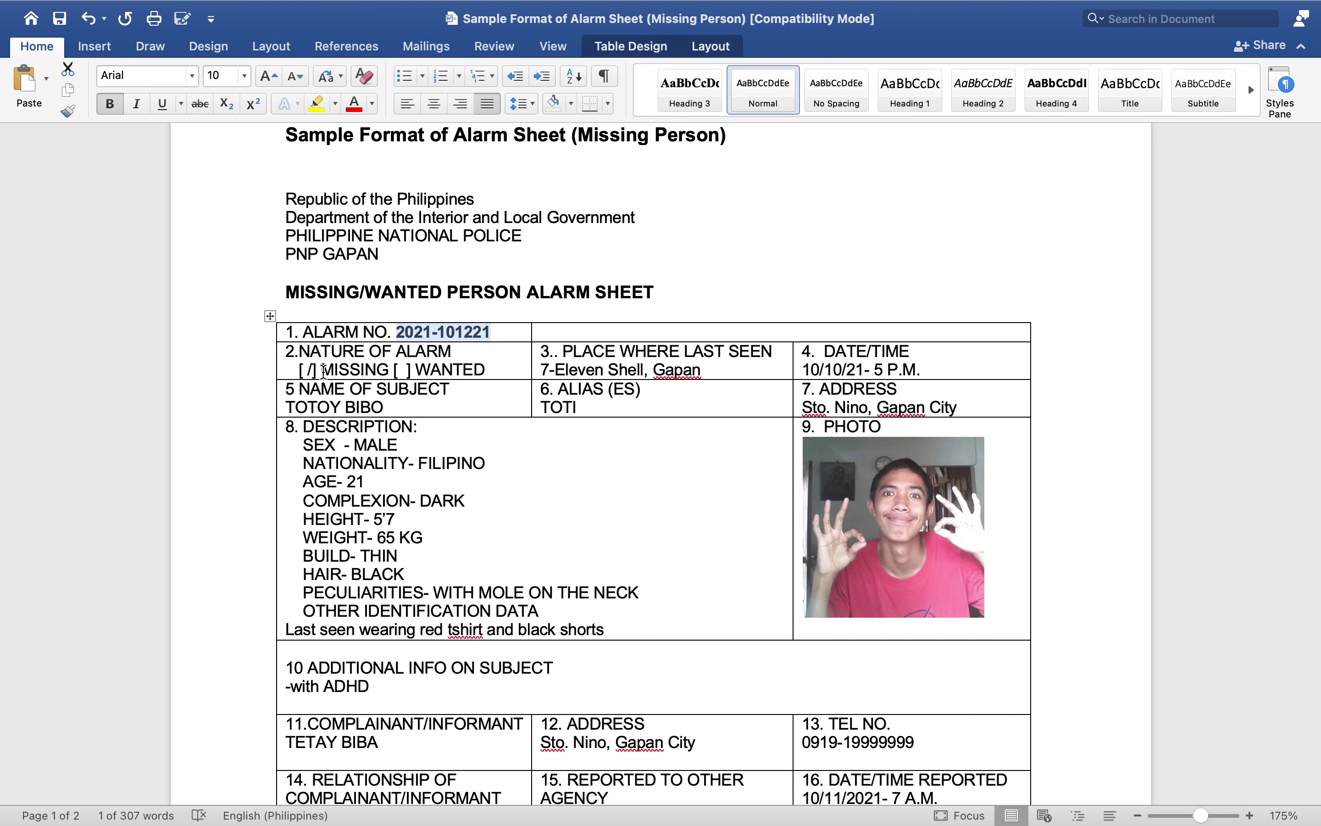
left_click_drag(540, 370, 707, 370)
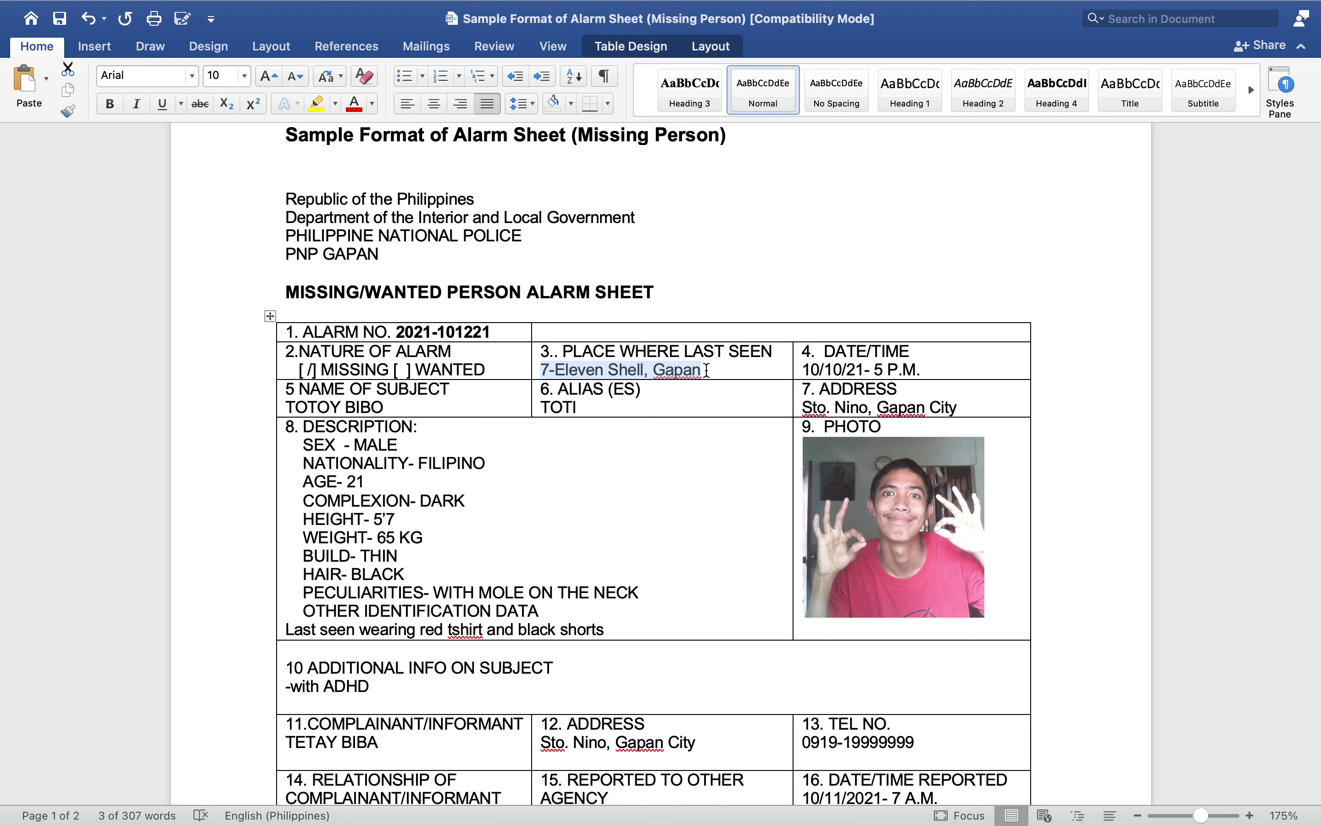
key("super+b")
left_click_drag(802, 370, 938, 363)
key("super+b")
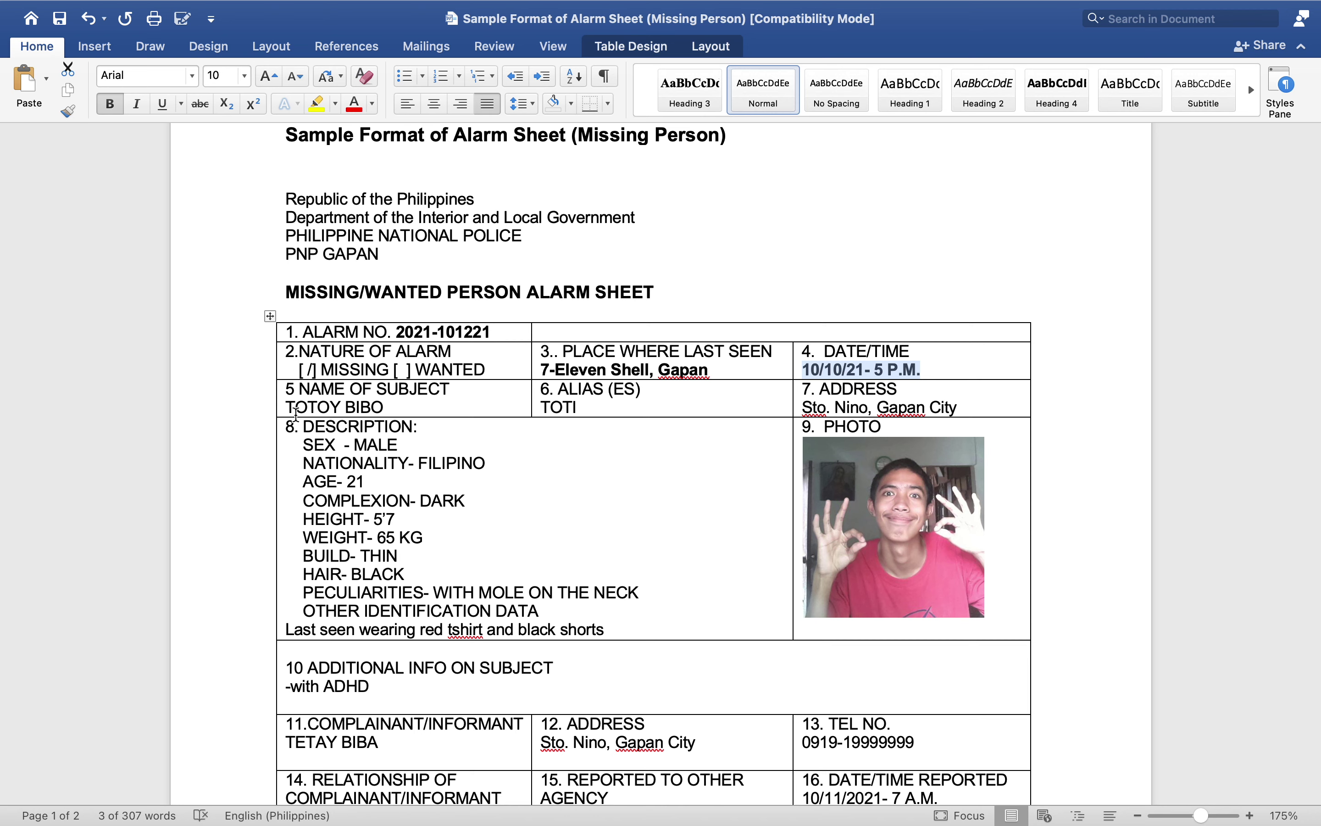
Bold the subject's name, the alias TOTI, the subject's address and the sex MALE
left_click_drag(285, 407, 385, 406)
key("super+b")
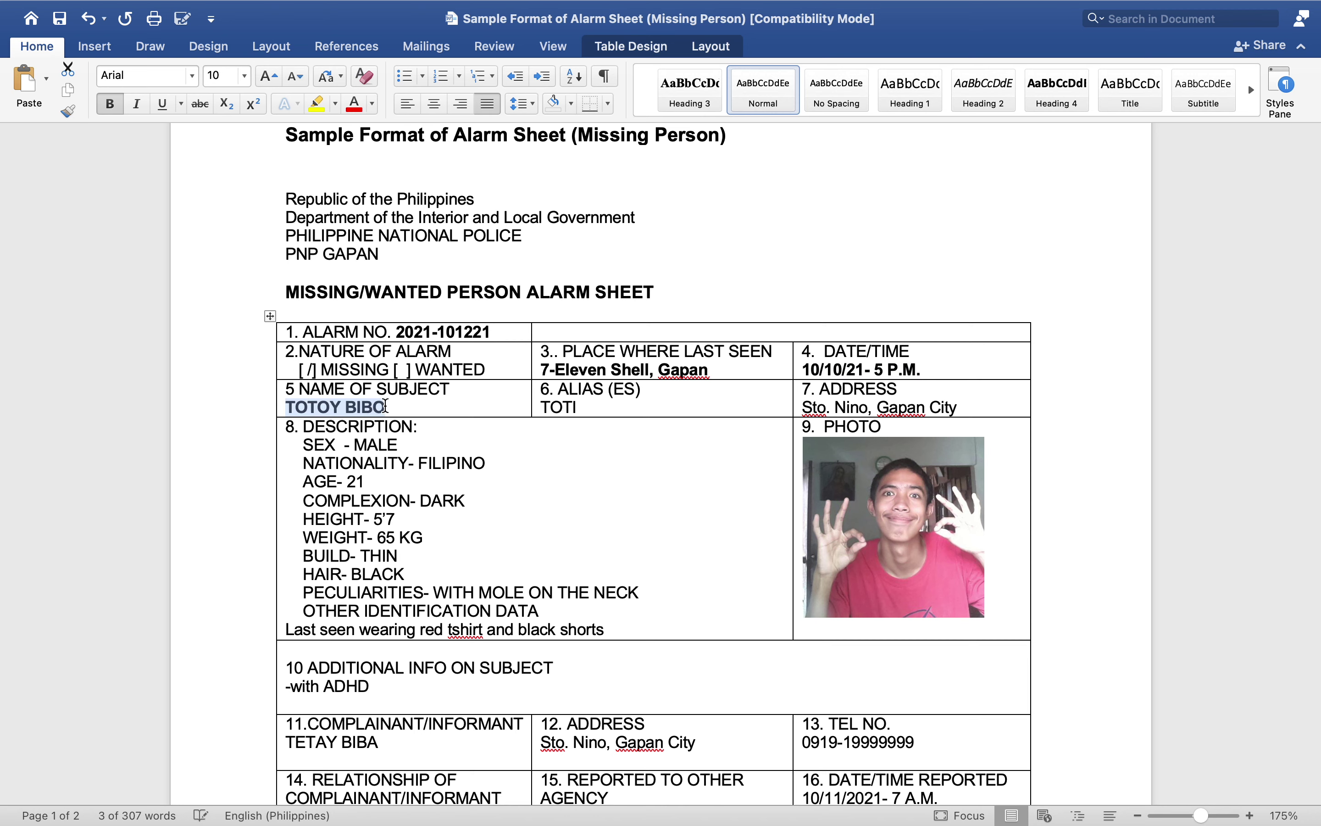
left_click_drag(540, 407, 588, 406)
key("super+b")
left_click_drag(802, 407, 966, 406)
key("super+b")
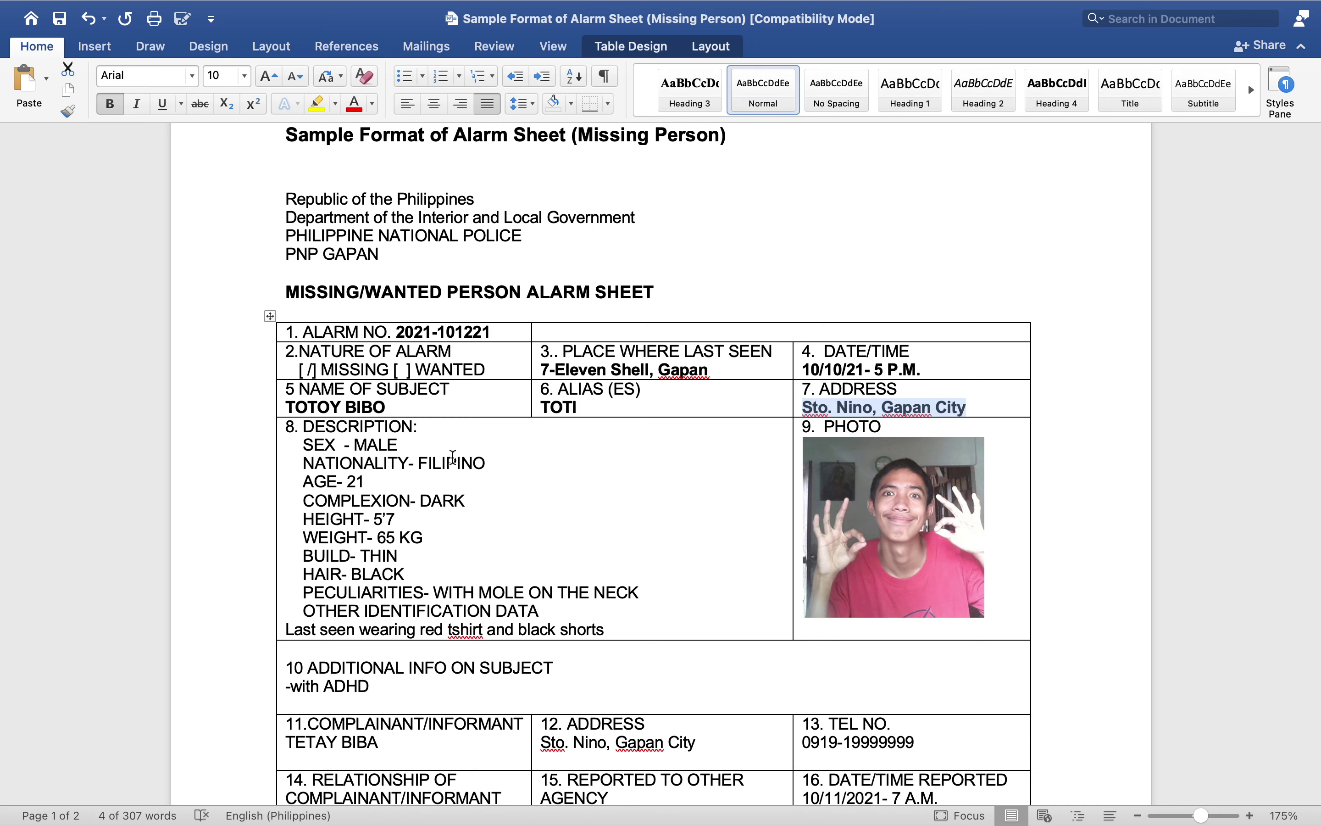
left_click_drag(355, 444, 491, 468)
key("super+b")
Bold the descriptors: age 21, FILIPINO, DARK, height 5’7, BLACK hair, THIN, WITH MOLE ON THE NECK
key("super+b")
left_click_drag(347, 483, 475, 496)
key("super+b")
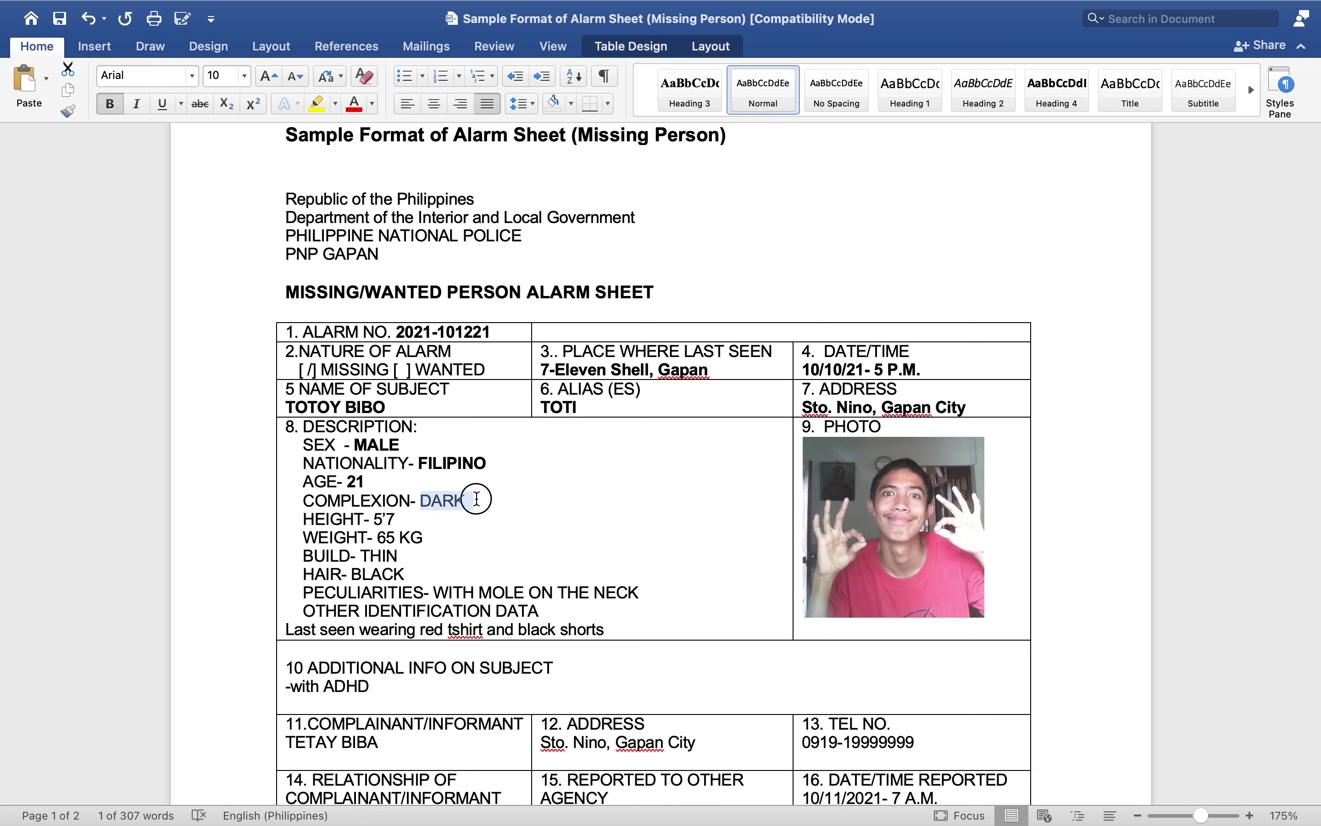
key("super+b")
left_click_drag(373, 518, 419, 553)
key("super+b")
key("super+b")
key("super+b")
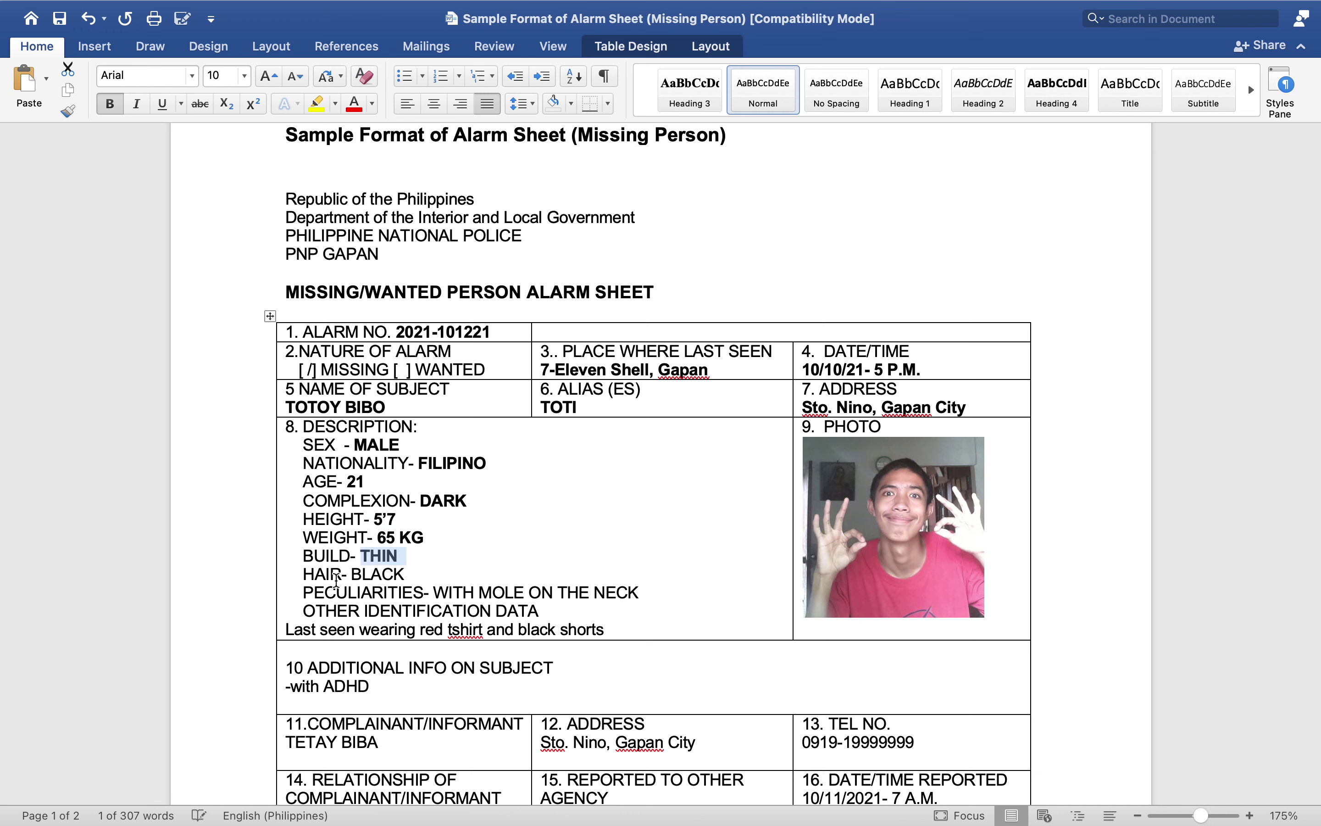
left_click_drag(355, 573, 655, 589)
key("super+b")
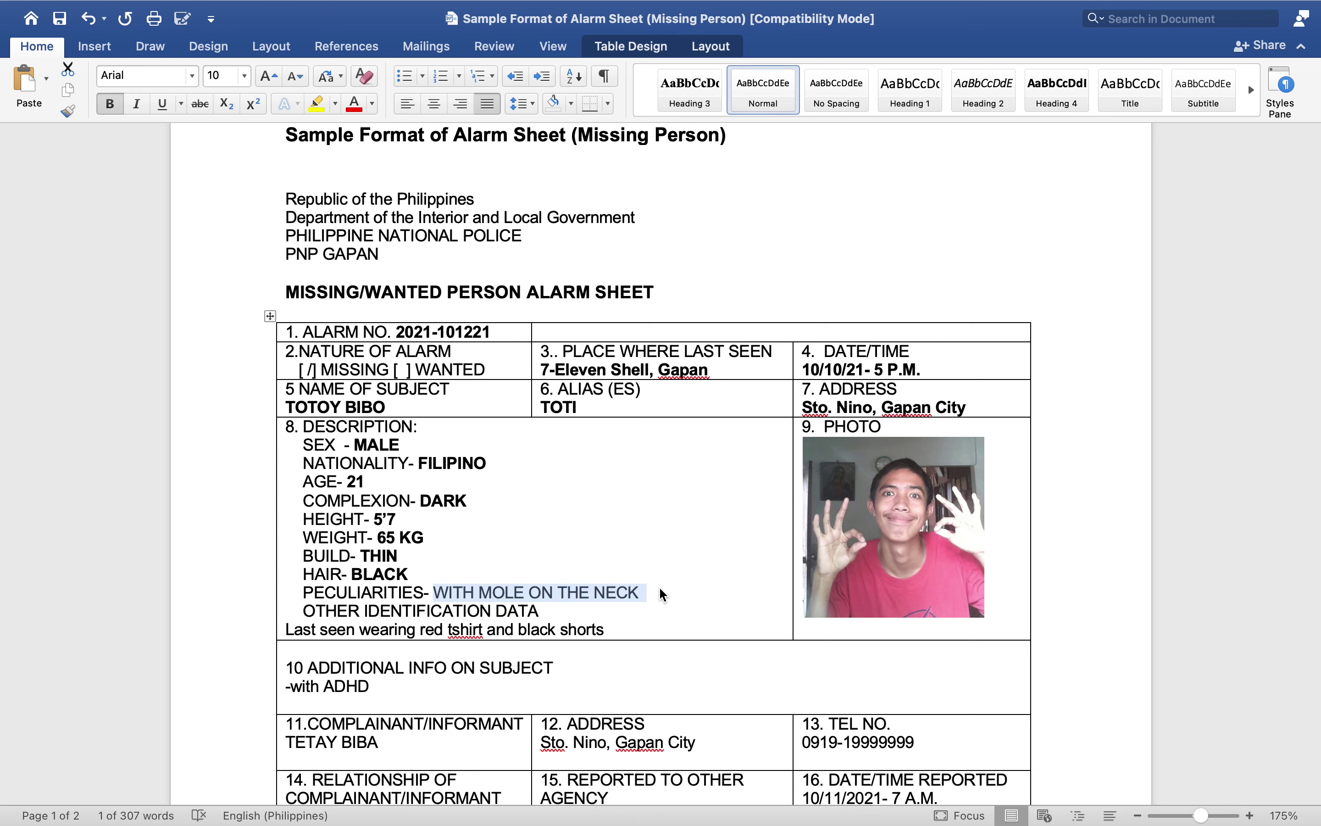
key("super+b")
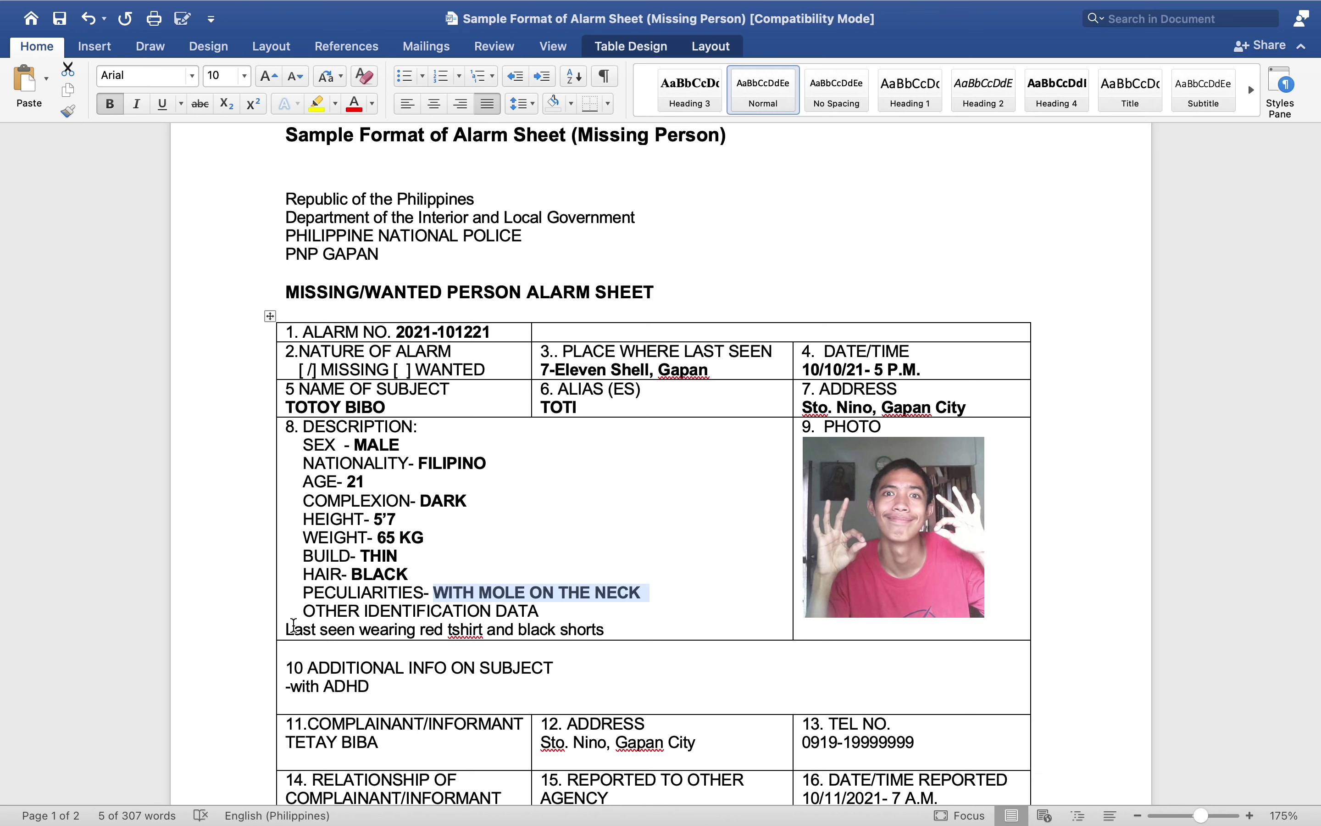
Bold the clothing description, the '-with ADHD' note, and the complainant's name and address
left_click_drag(287, 628, 622, 629)
key("super+b")
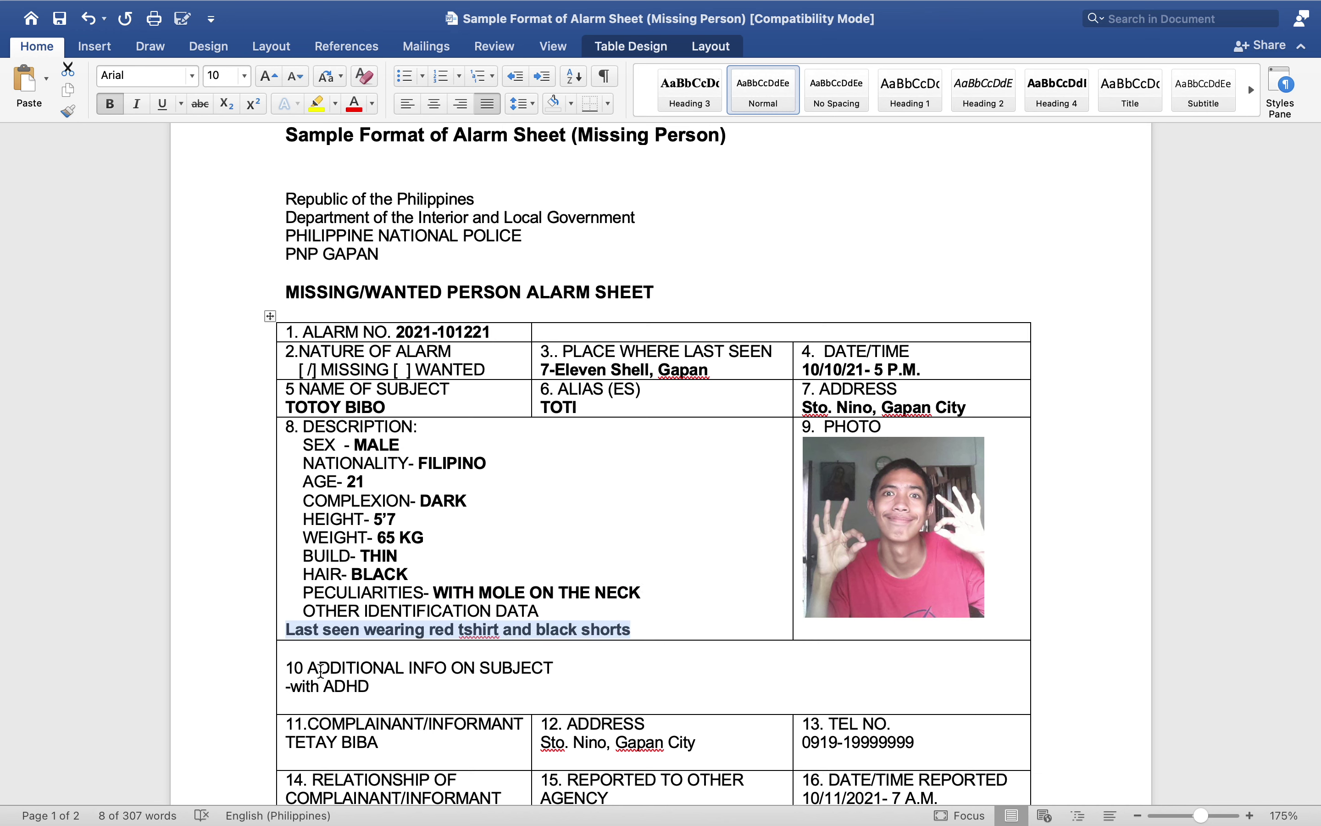
left_click_drag(285, 689, 392, 688)
key("super+b")
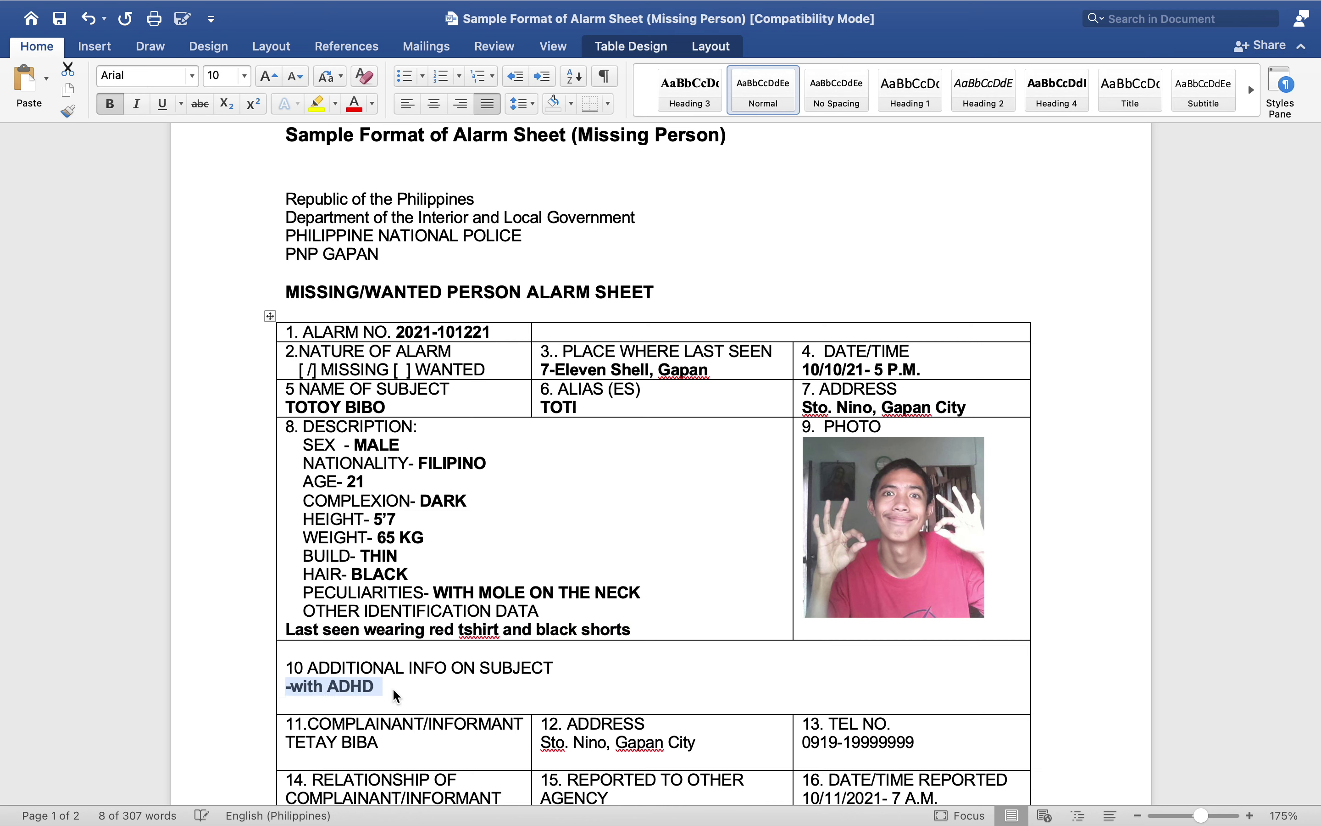
left_click_drag(286, 741, 430, 743)
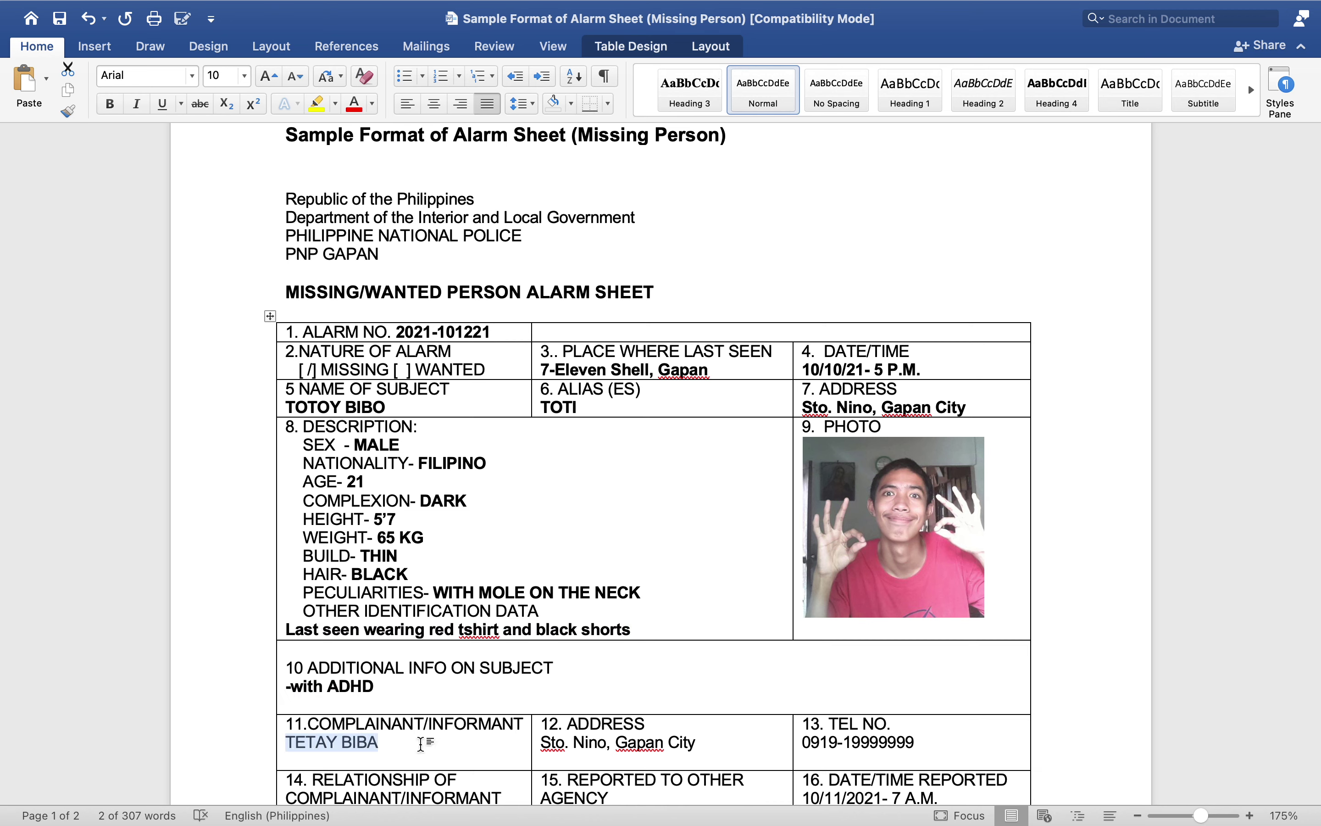
key("super+b")
left_click_drag(540, 742, 704, 749)
key("super+b")
Bold the complainant's telephone number, the relationship SON and the reported date 10/11/2021- 7 A.M
left_click(806, 744)
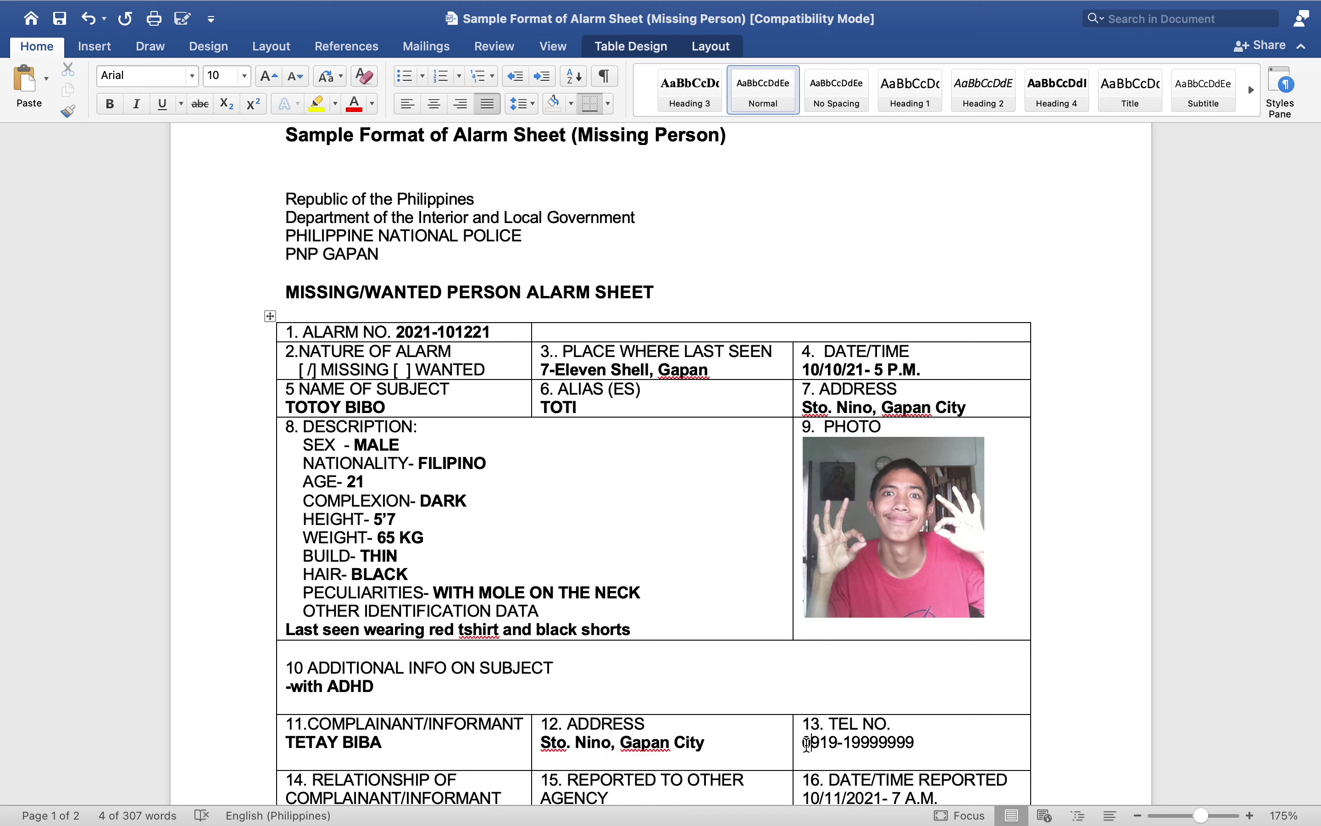
left_click_drag(806, 743, 911, 742)
key("super+b")
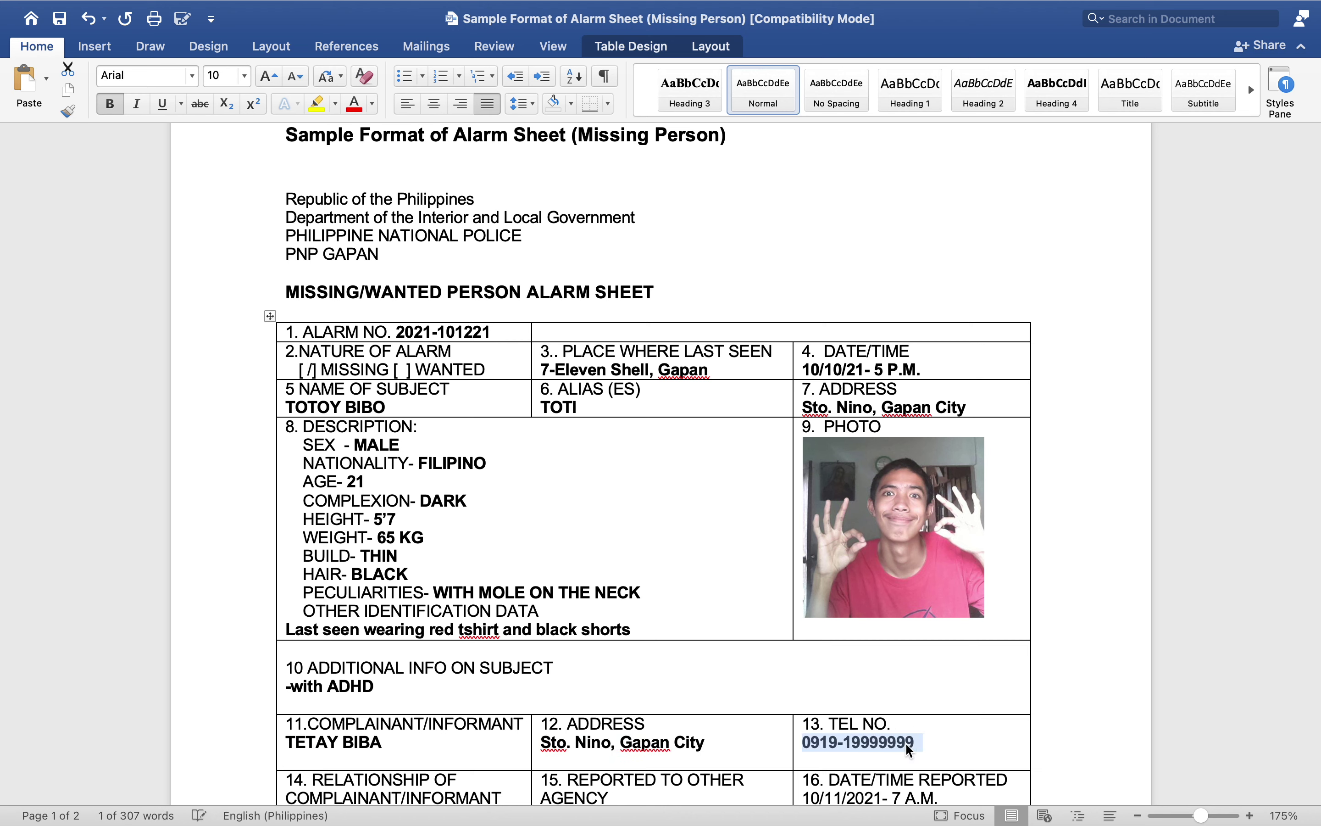
left_click(427, 790)
scroll(427, 787, "down", 5)
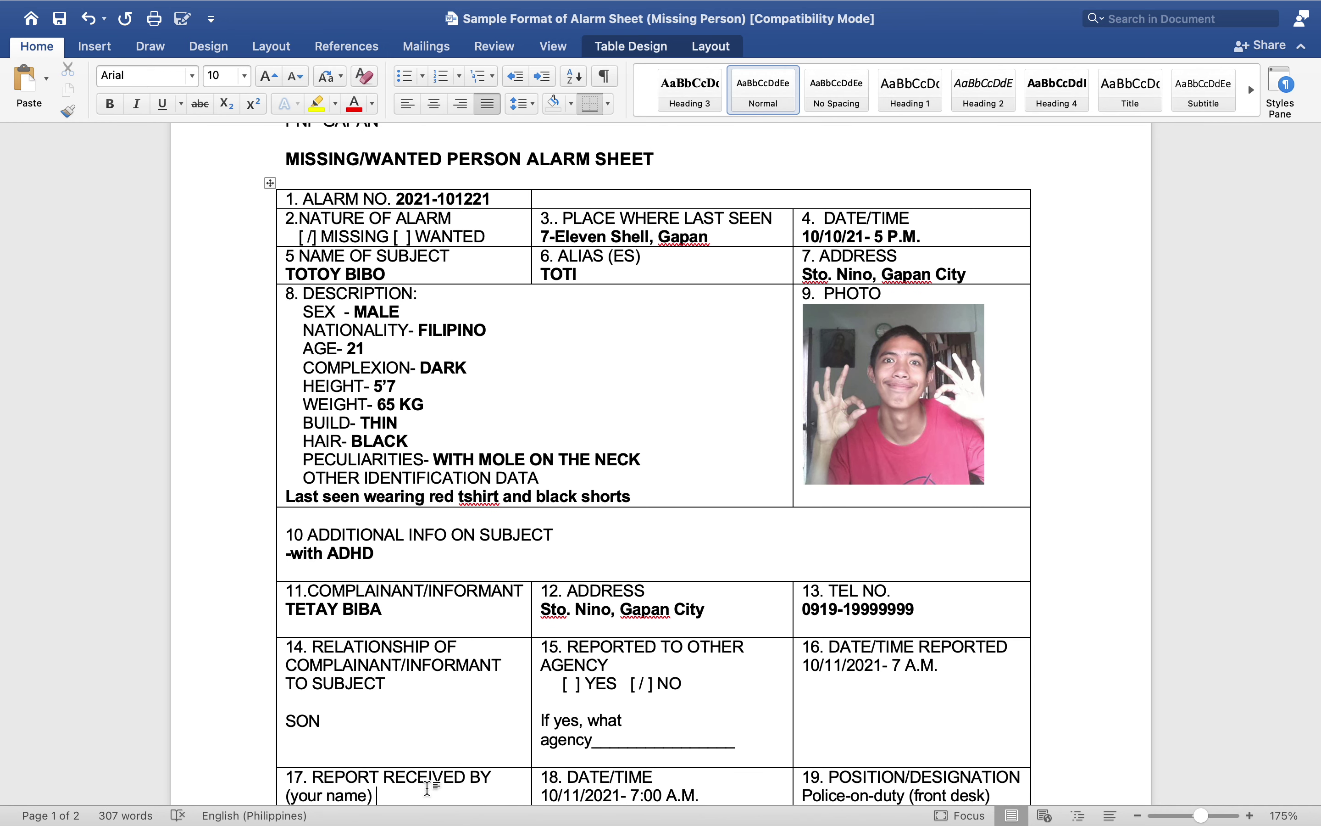
double_click(295, 726)
key("super+b")
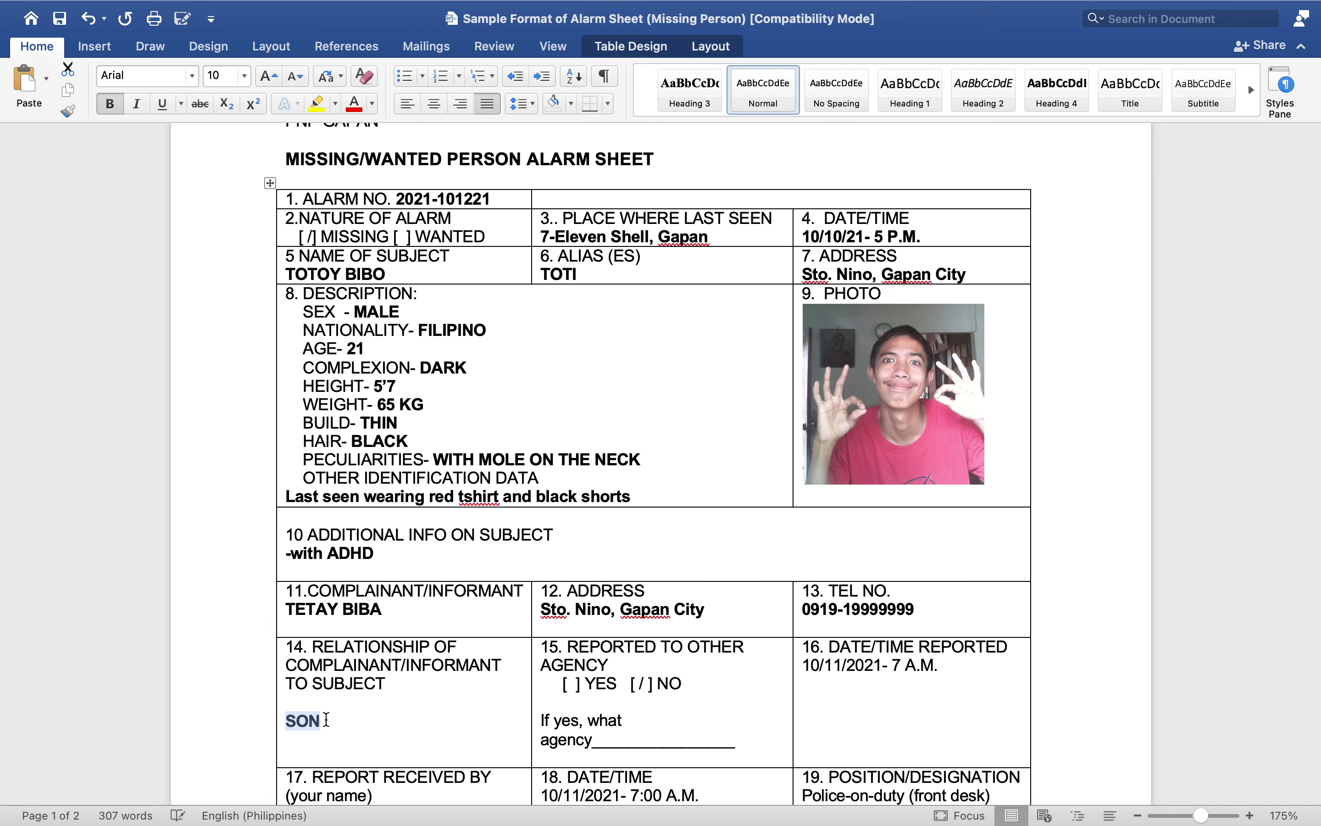
left_click_drag(802, 666, 940, 663)
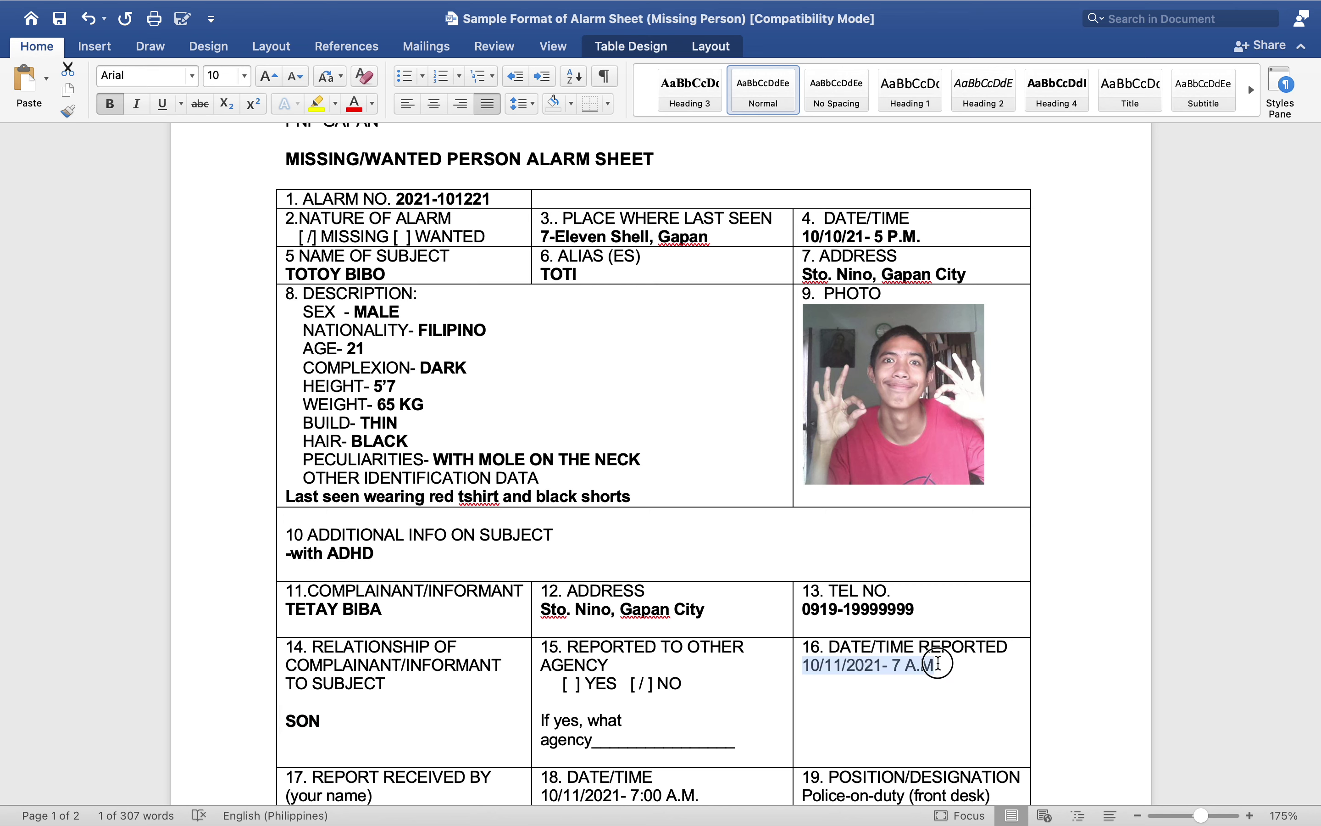
key("super+b")
left_click(693, 738)
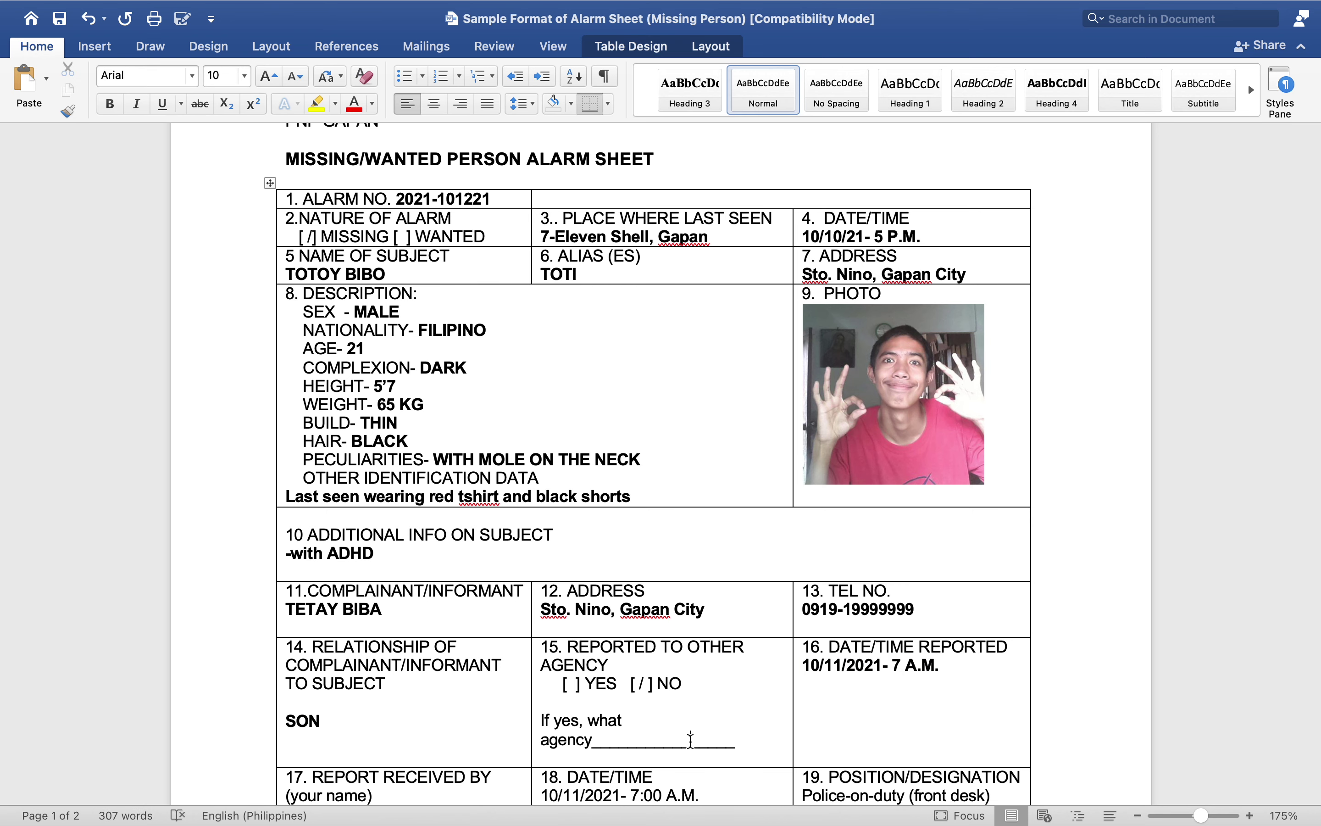
Bold '(your name)', the received date 10/11/2021- 7:00 A.M. and 'Police-on-duty (front desk)'
scroll(690, 741, "down", 4)
left_click_drag(285, 683, 399, 683)
key("super+b")
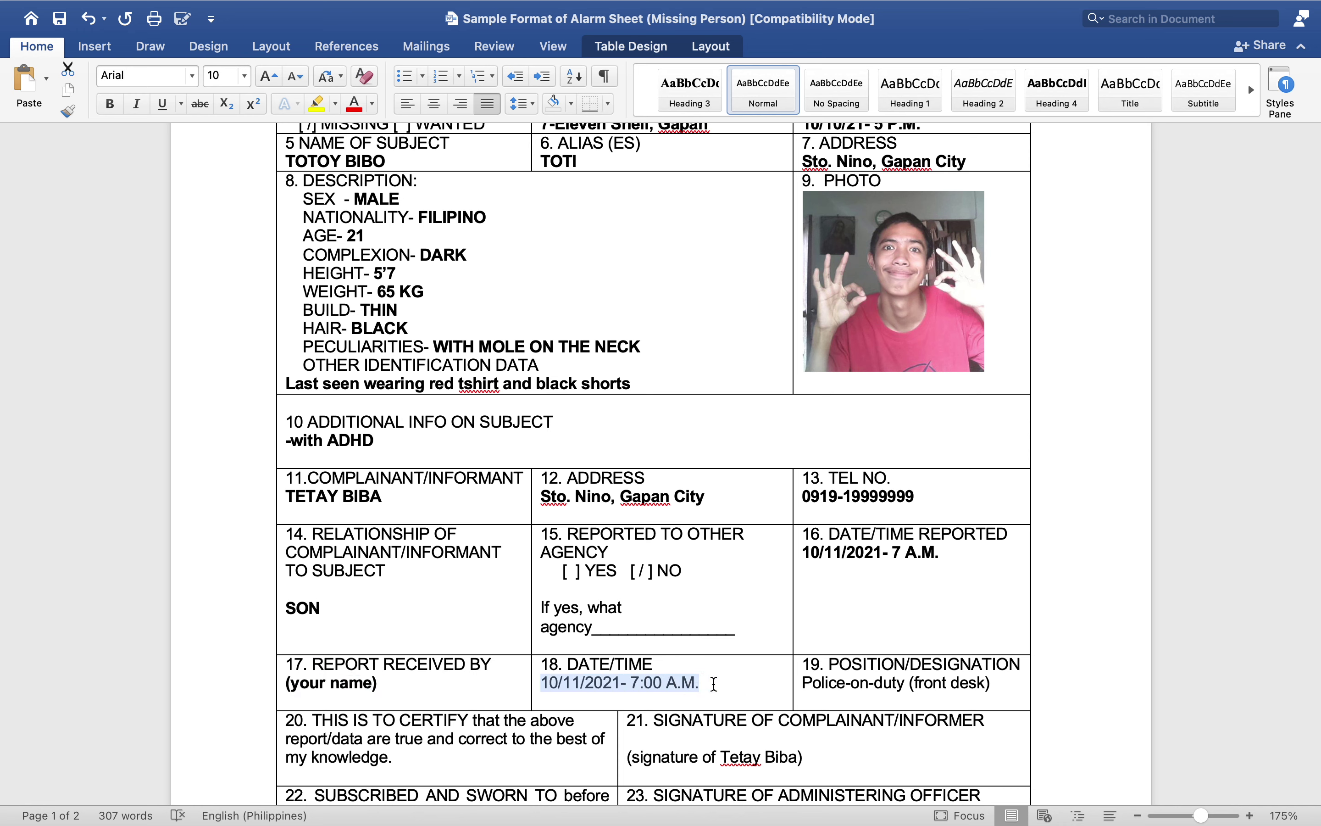
key("super+b")
left_click_drag(802, 683, 999, 685)
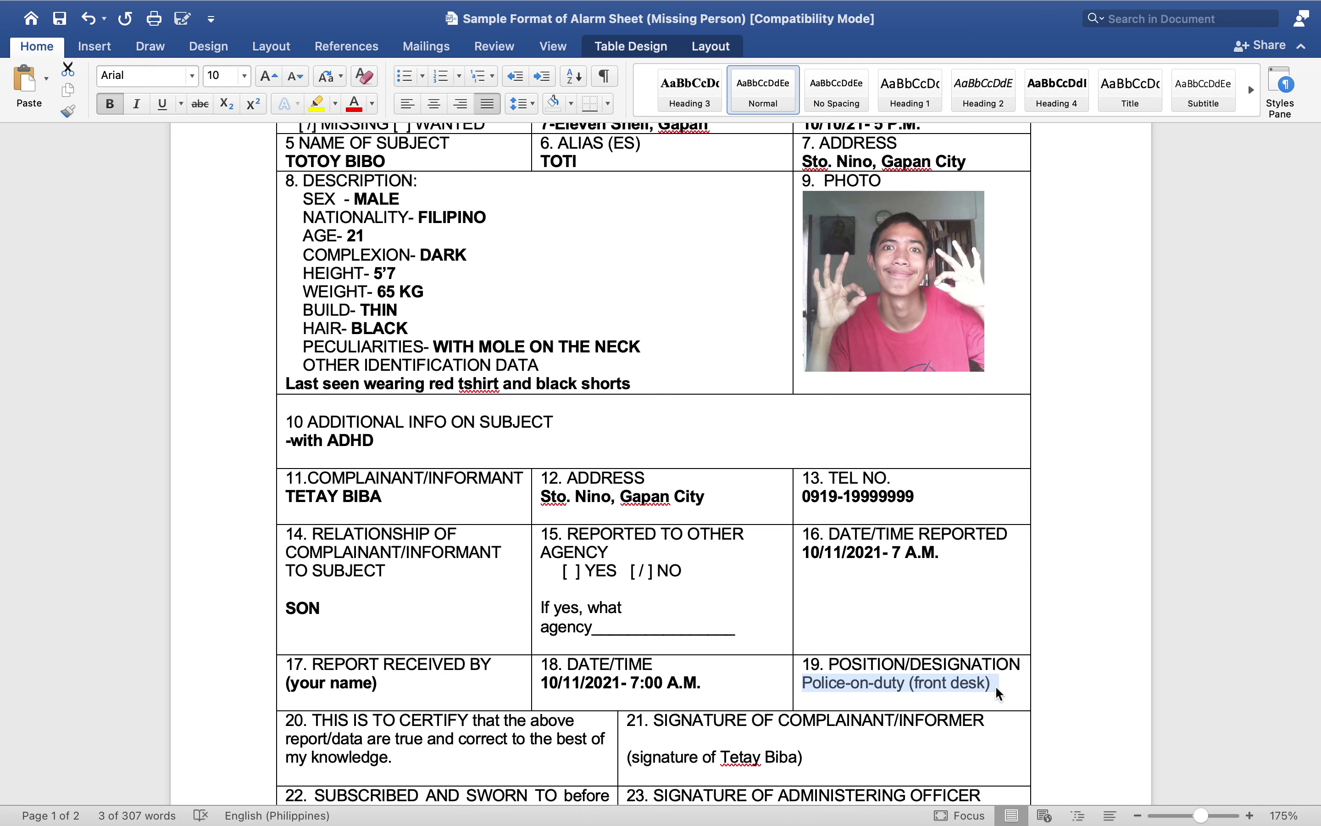
key("super+b")
left_click(749, 610)
key("Up")
key("Up")
key("Up")
key("Up")
key("Up")
key("Up")
key("Up")
key("Up")
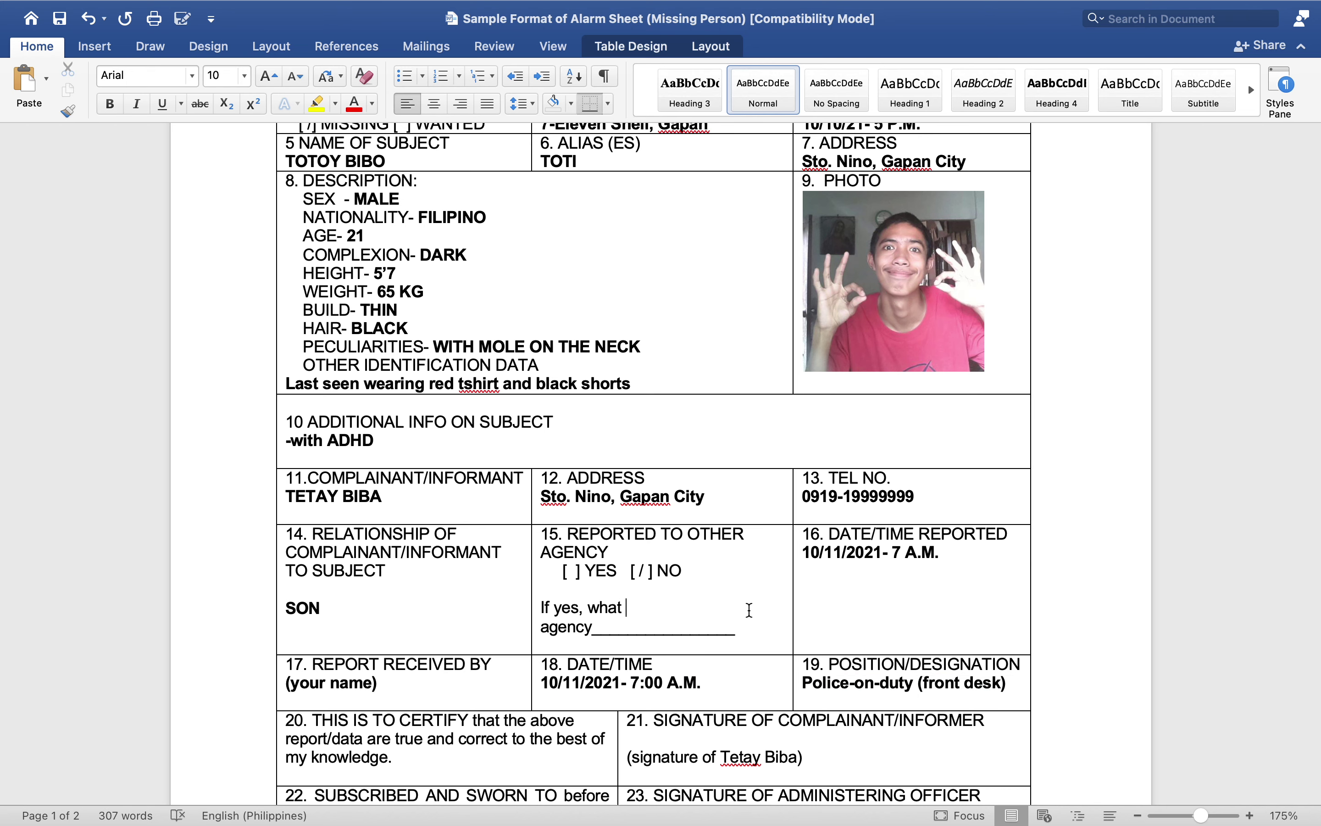
key("Up")
key("Up")
key("Up")
key("Up")
key("Up")
key("Up")
key("Up")
key("Up")
key("Up")
key("Up")
key("Up")
key("Up")
key("Up")
key("Up")
key("Up")
key("Up")
key("Up")
key("Up")
key("Up")
key("Up")
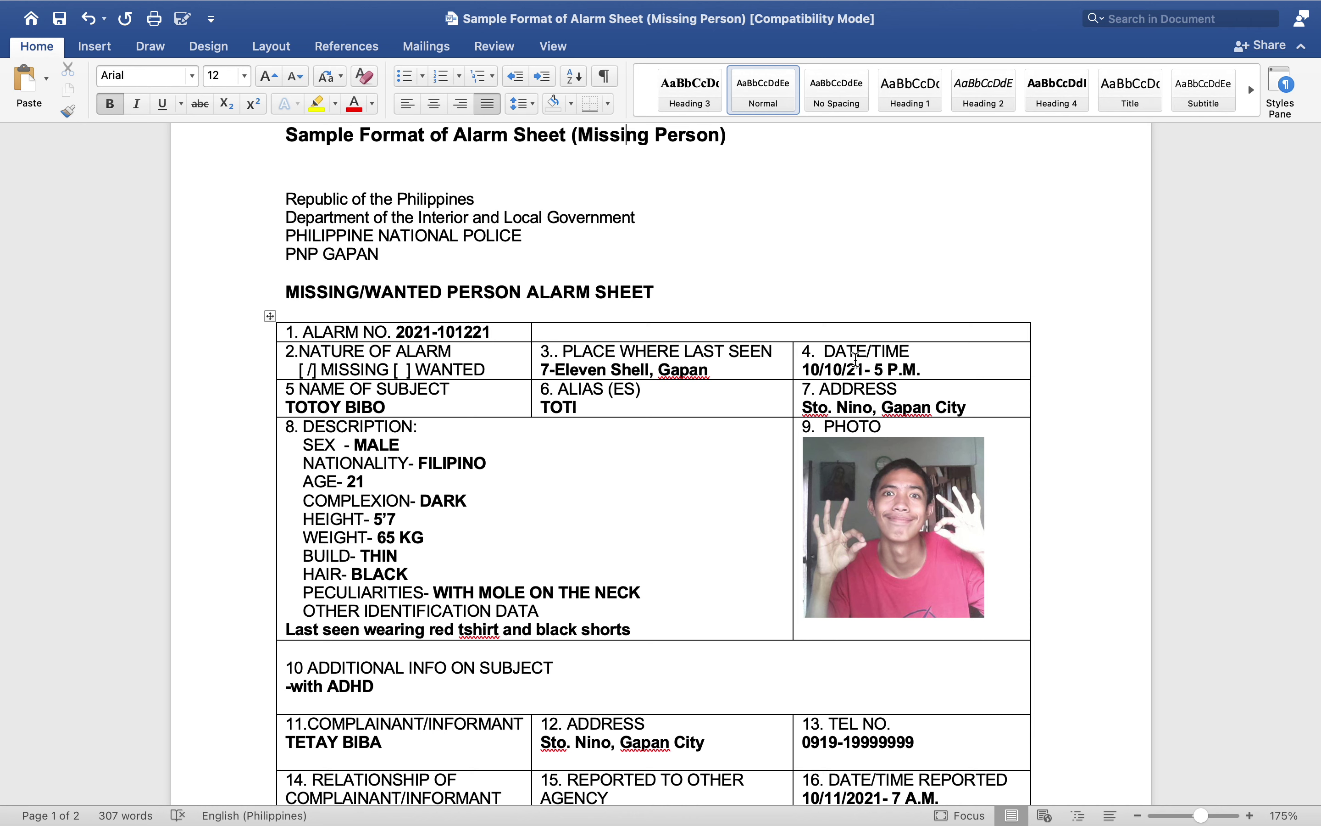
left_click(628, 699)
key("Down")
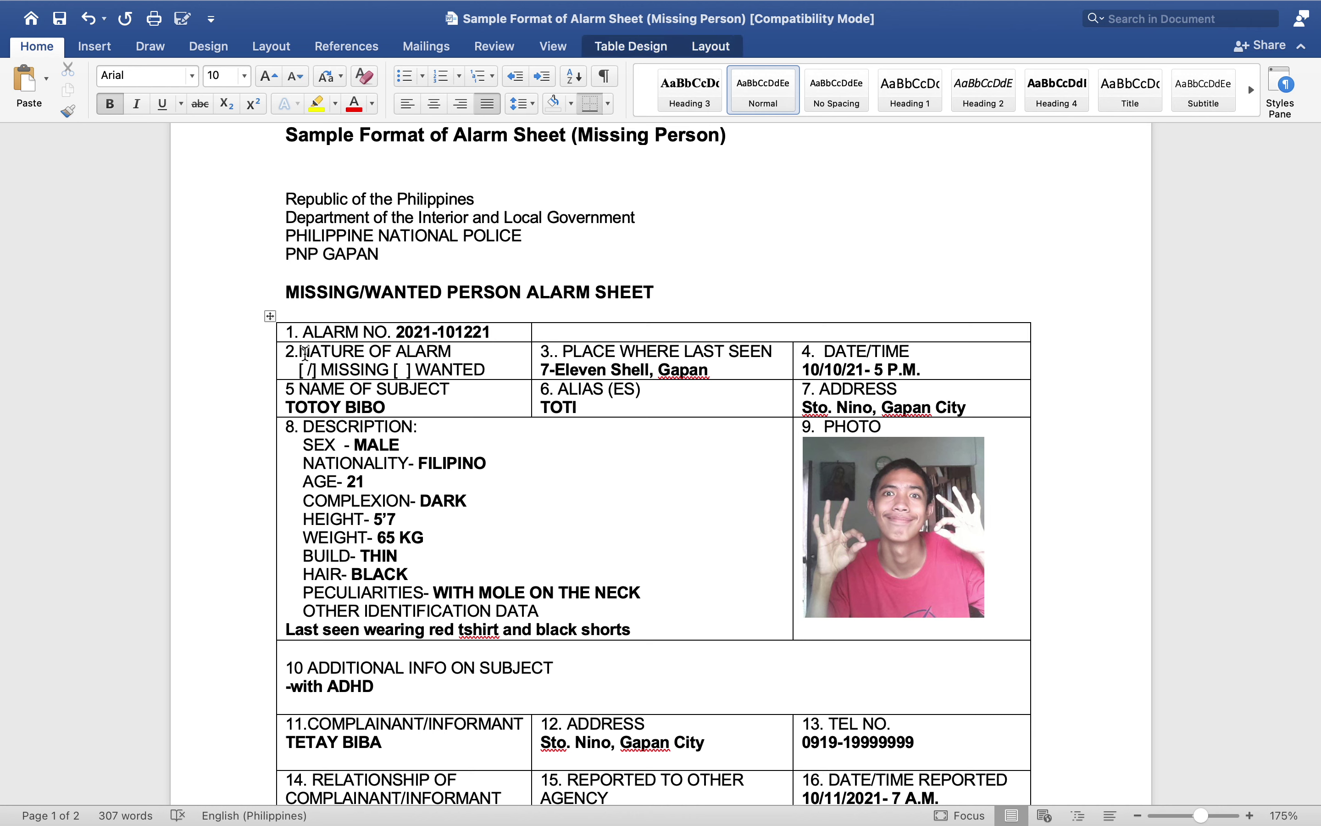